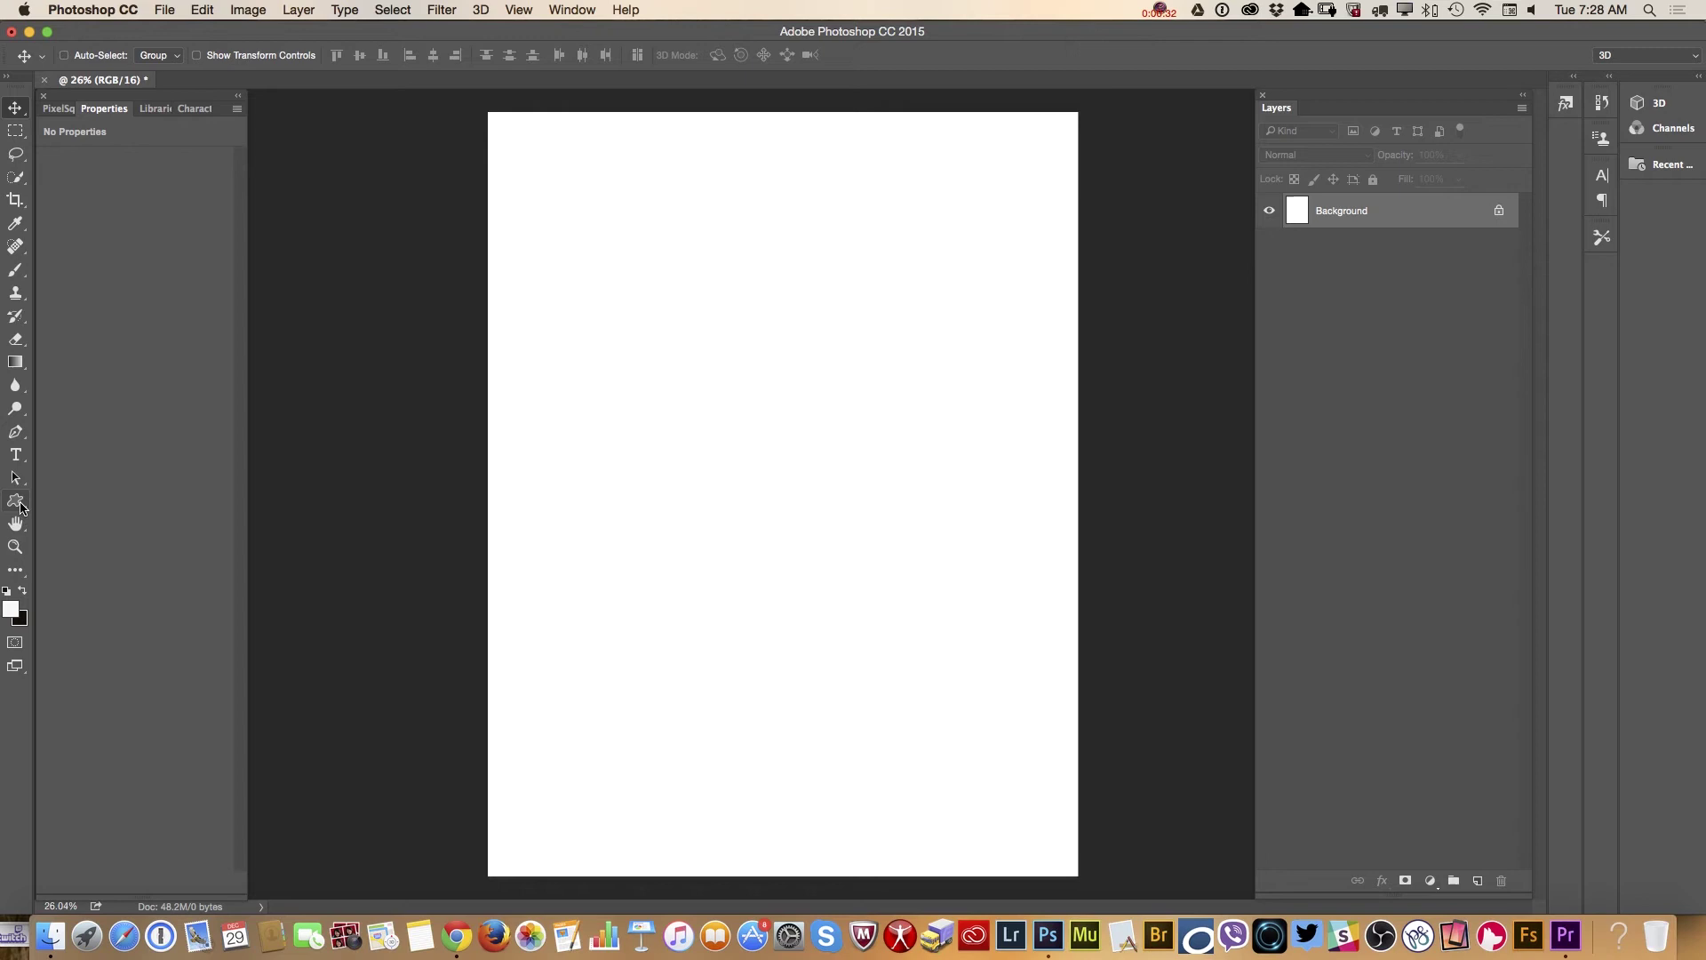
Draw a circle near the top of the page with the Ellipse Tool and fill it light grey.
{"action": "left_click", "coordinate": [20, 506]}
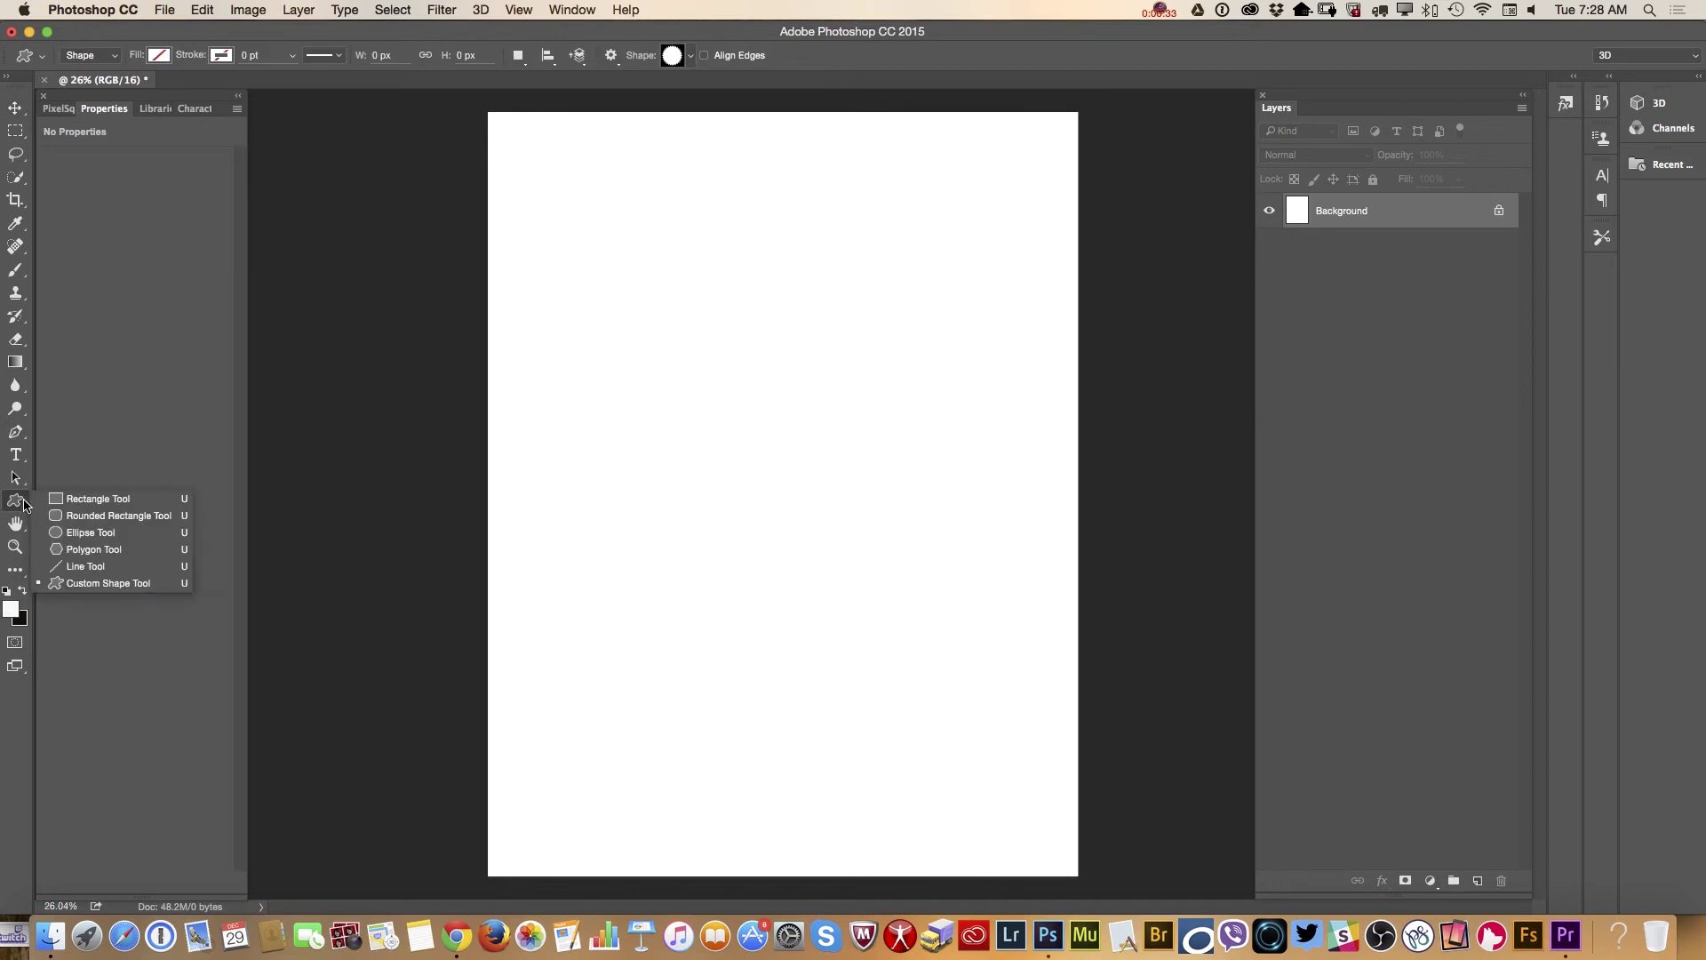
{"action": "left_click", "coordinate": [62, 539]}
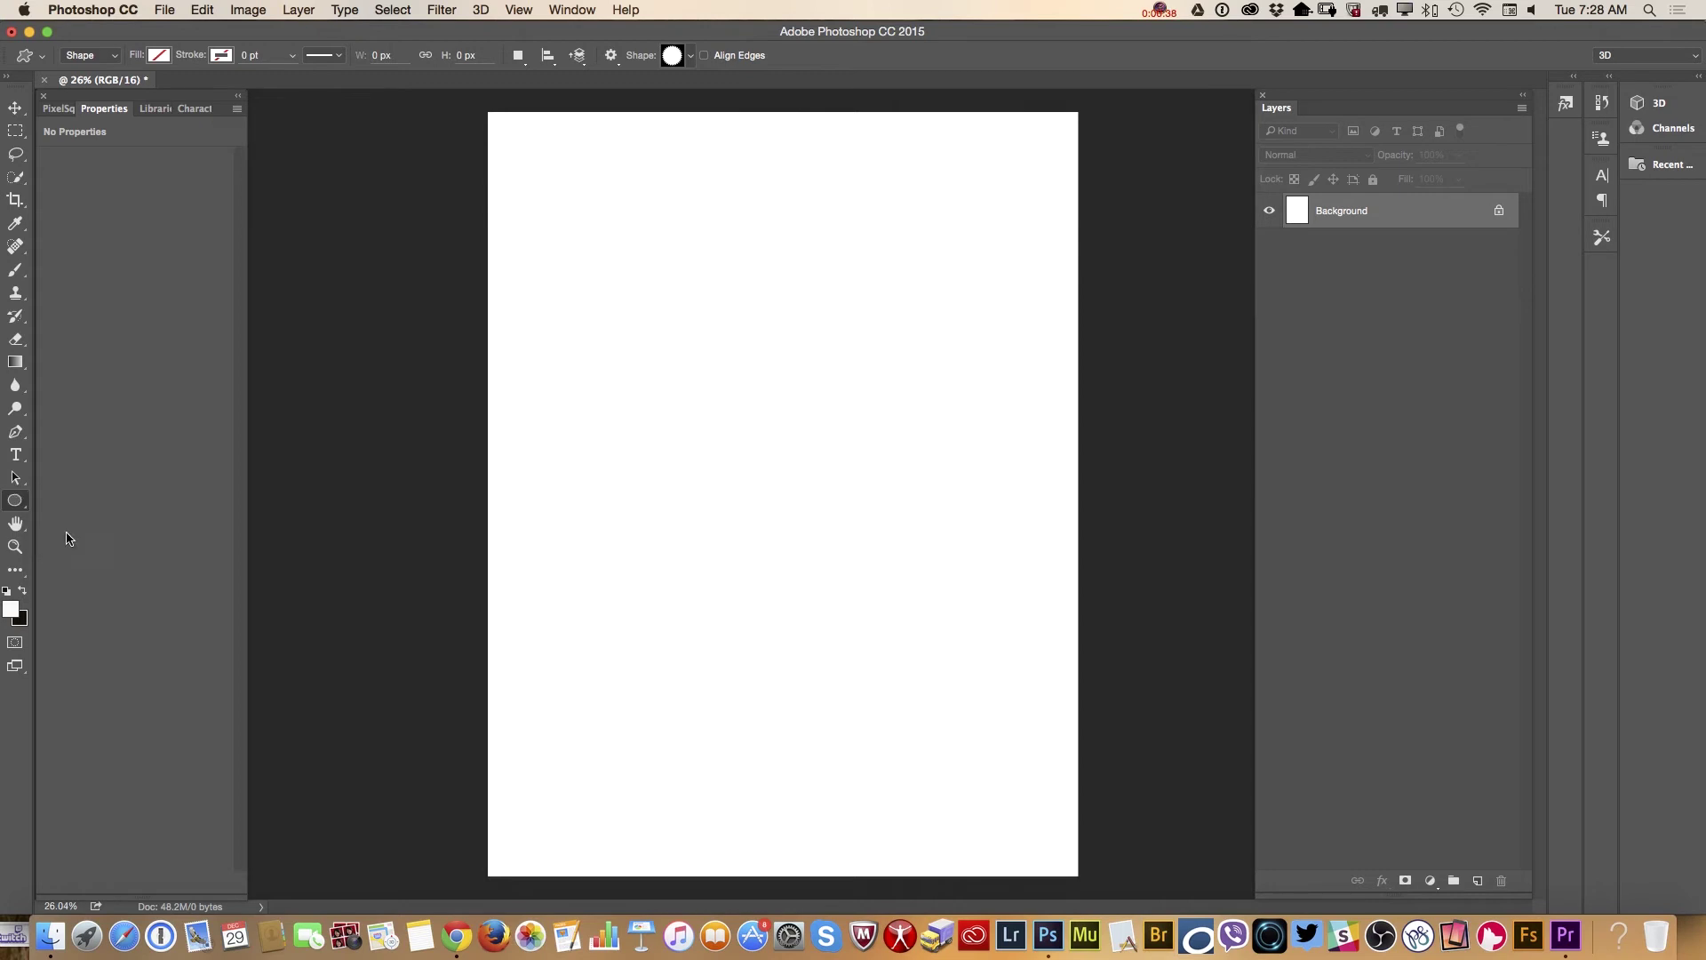
{"action": "left_click_drag", "start_coordinate": [696, 155], "coordinate": [827, 287]}
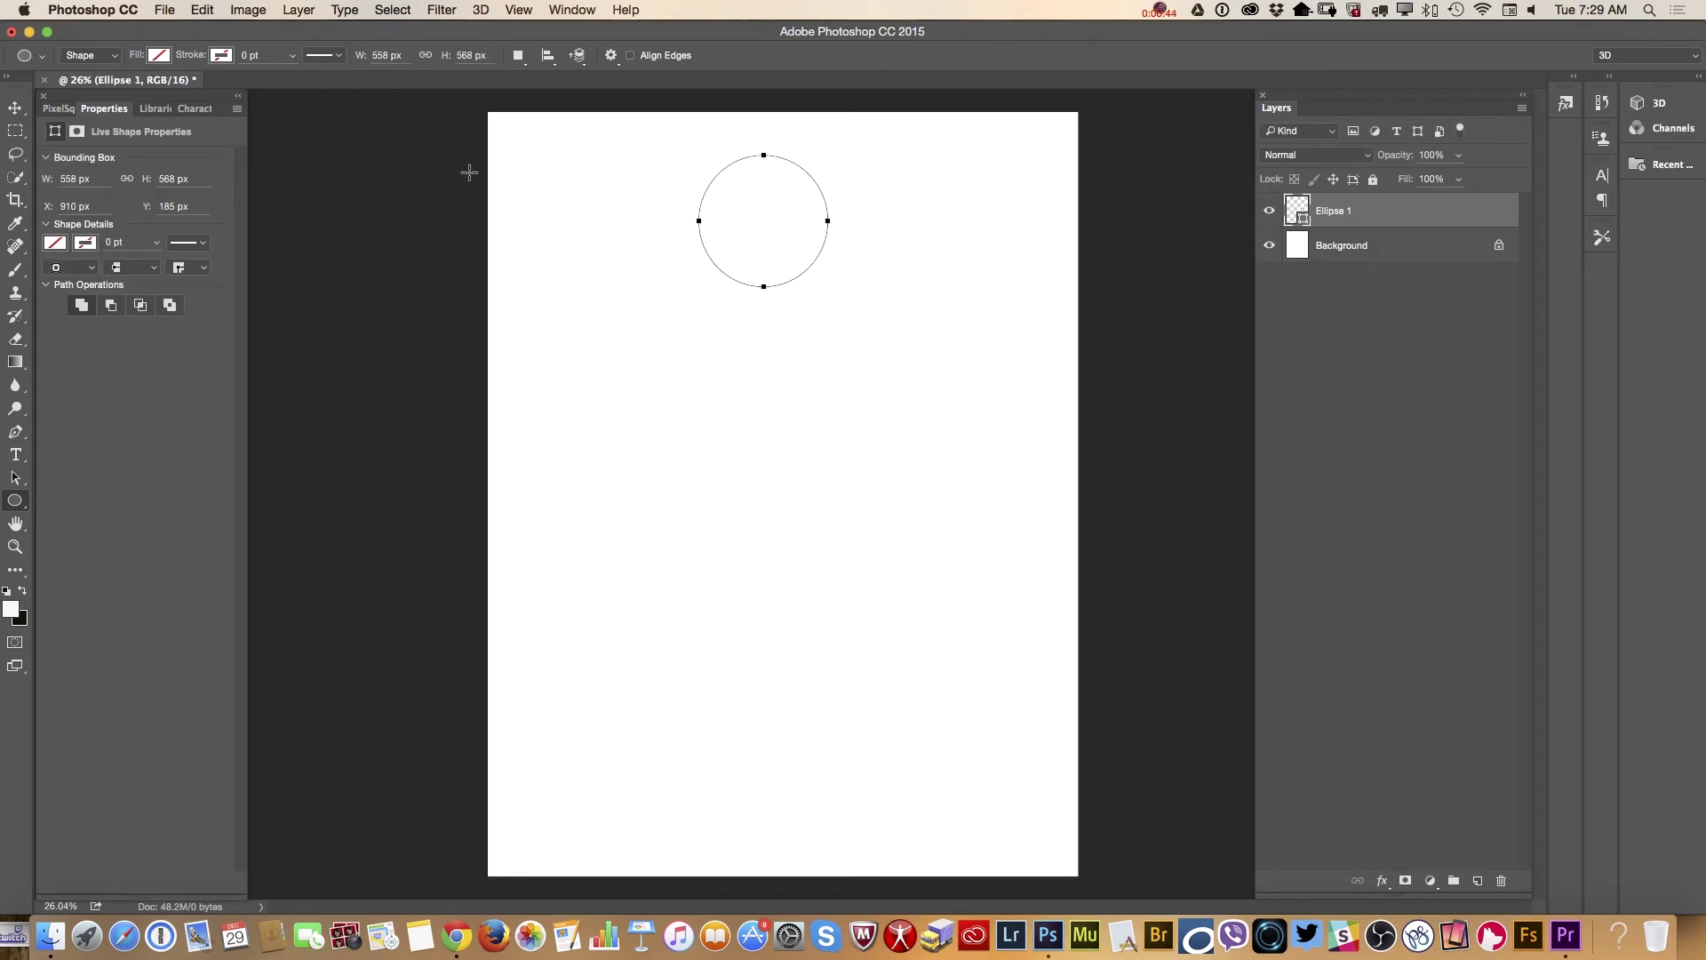
{"action": "left_click", "coordinate": [158, 56]}
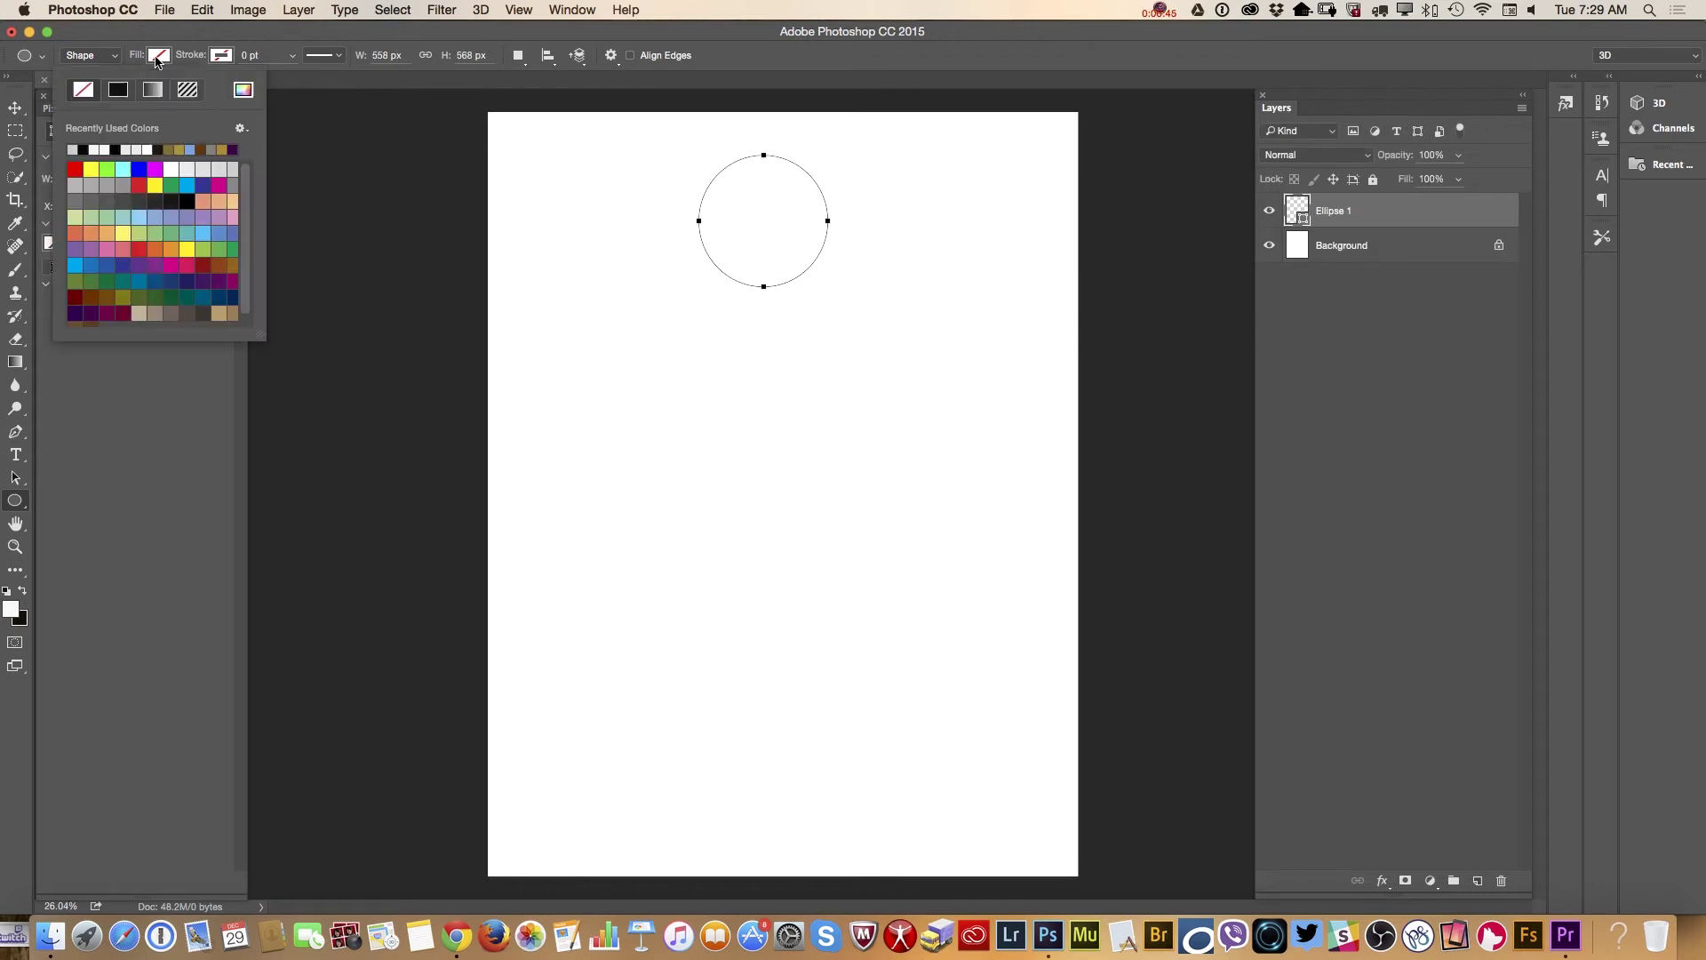
{"action": "left_click", "coordinate": [75, 149]}
Centre the circle horizontally near the page top and set its layer fill to 0%.
{"action": "left_click", "coordinate": [14, 109]}
{"action": "left_click_drag", "start_coordinate": [779, 212], "coordinate": [802, 215]}
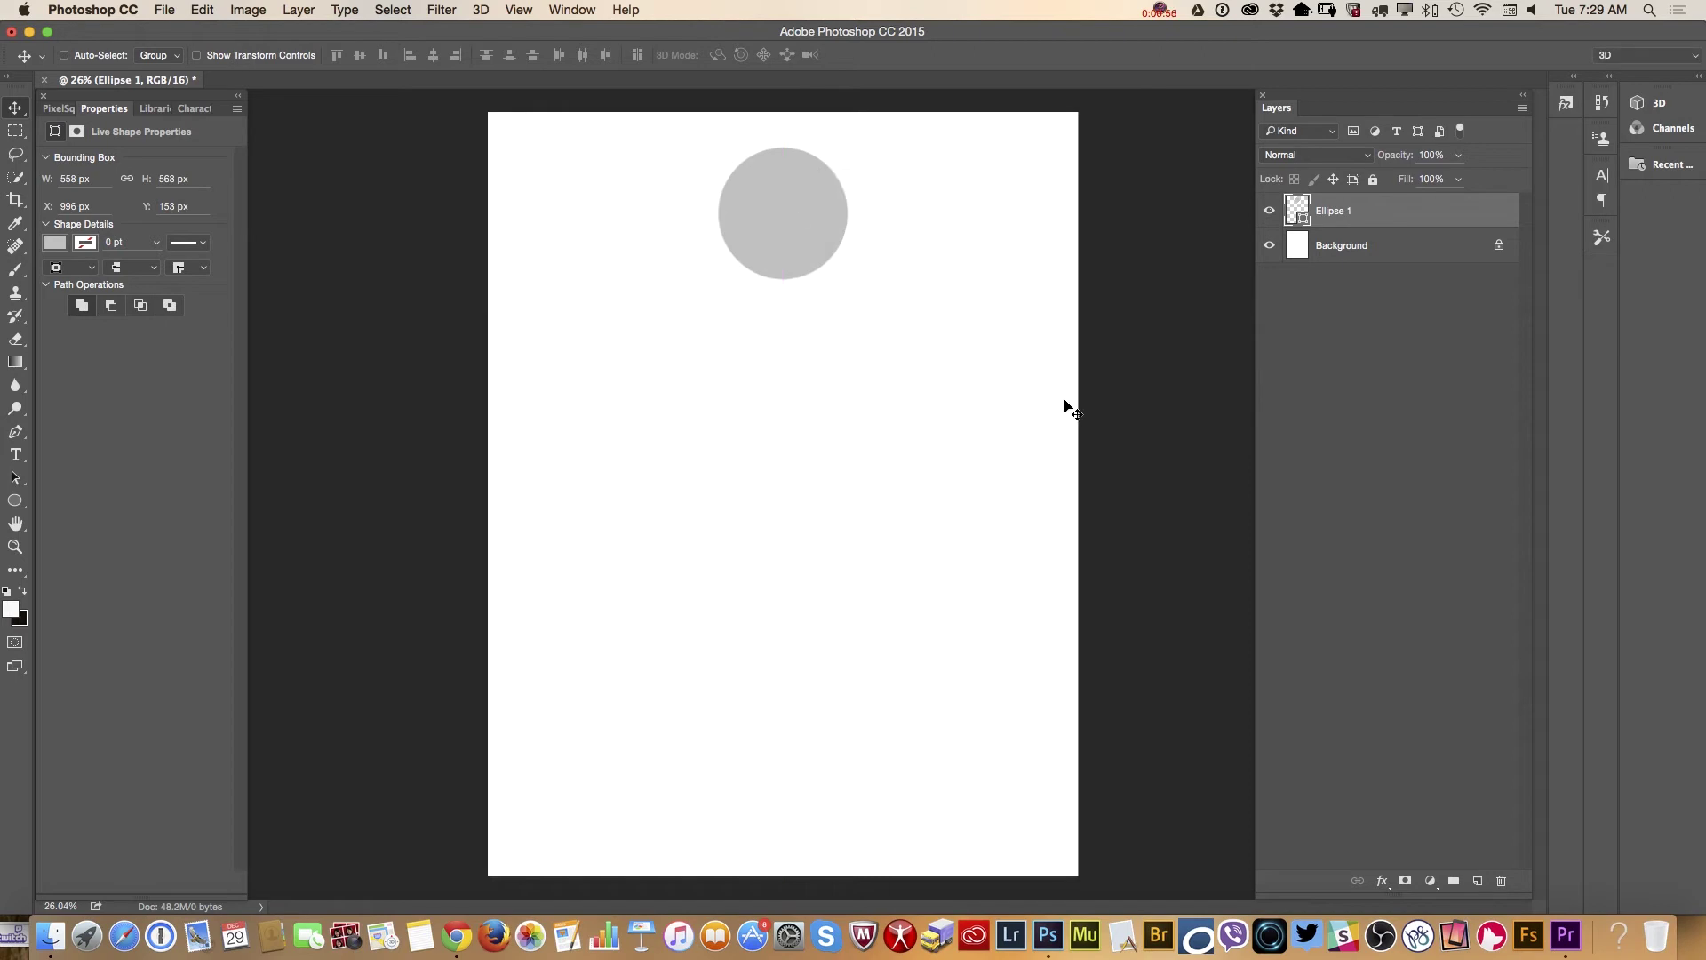
{"action": "left_click", "coordinate": [1460, 180]}
{"action": "left_click_drag", "start_coordinate": [1457, 201], "coordinate": [1375, 200]}
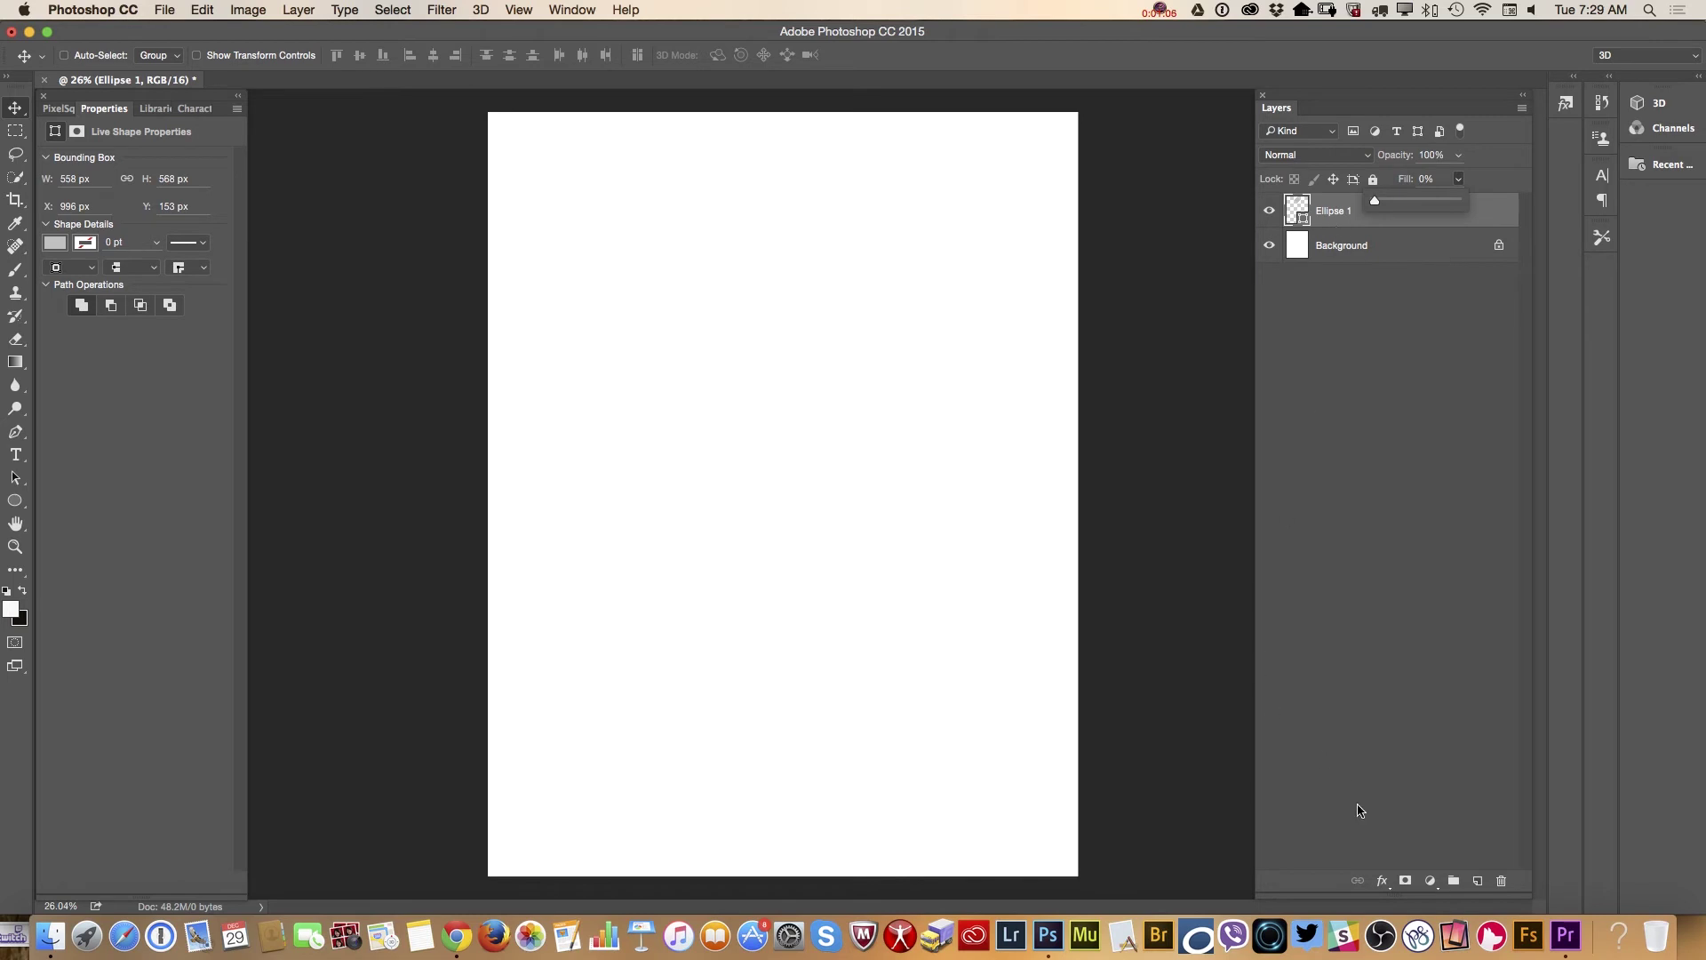
Add a Bevel & Emboss to the circle with lower highlight and shadow opacity and 313% depth.
{"action": "left_click", "coordinate": [1383, 883]}
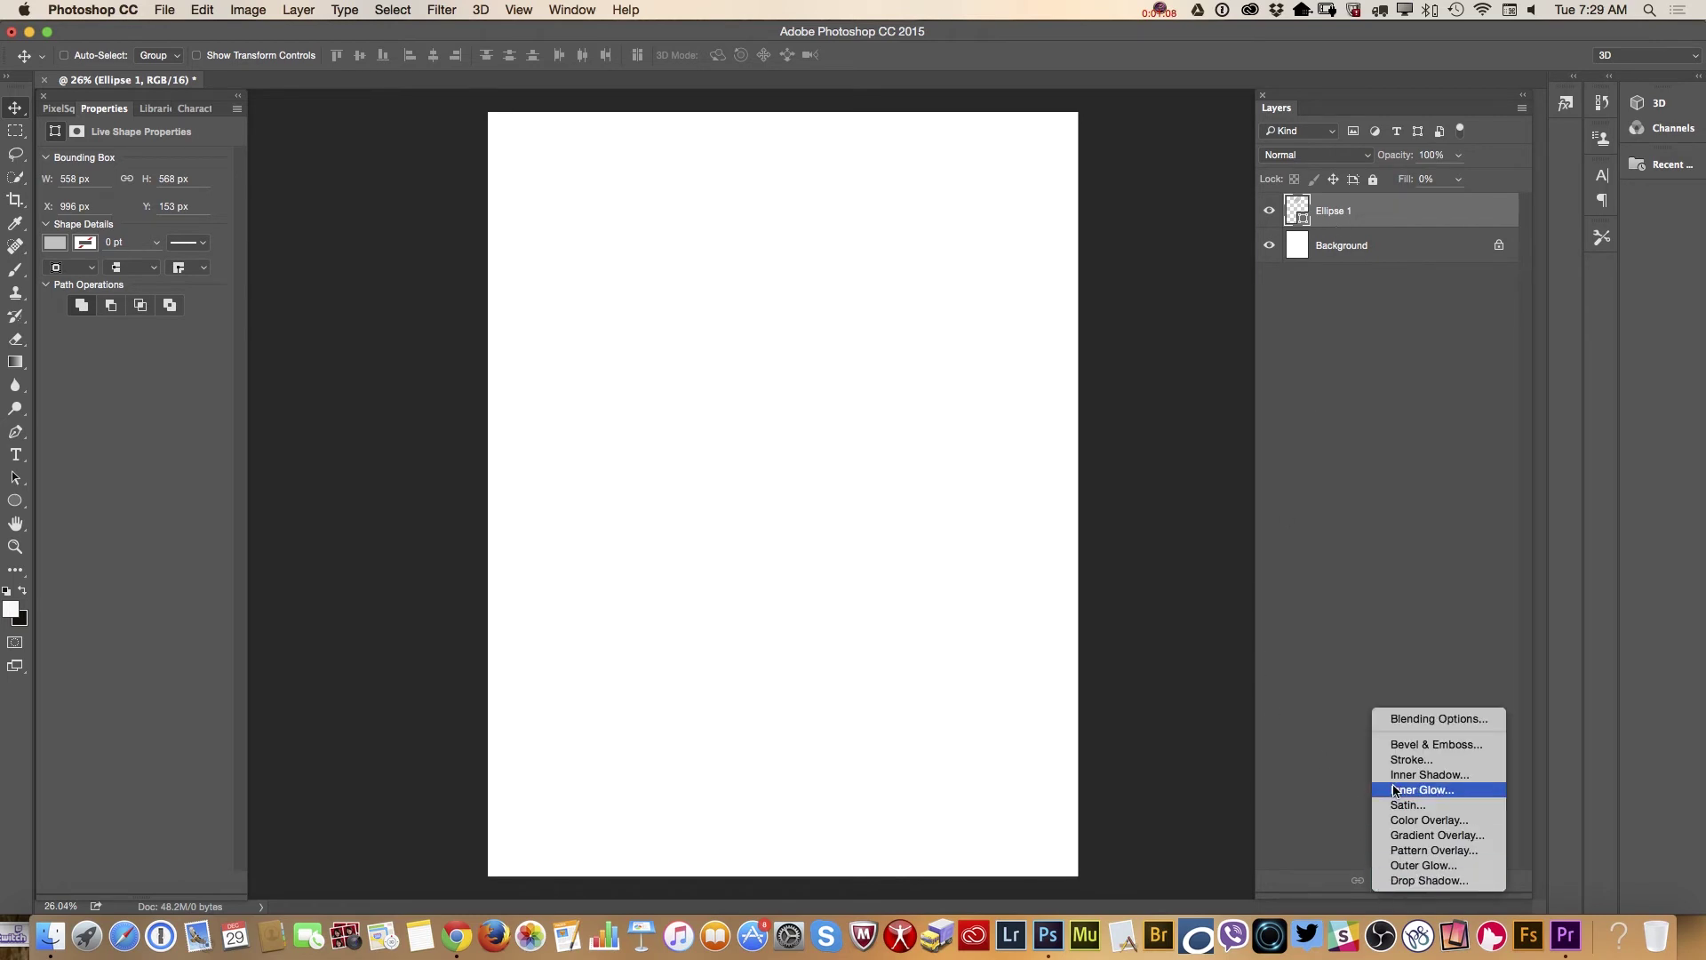
{"action": "left_click", "coordinate": [1402, 747]}
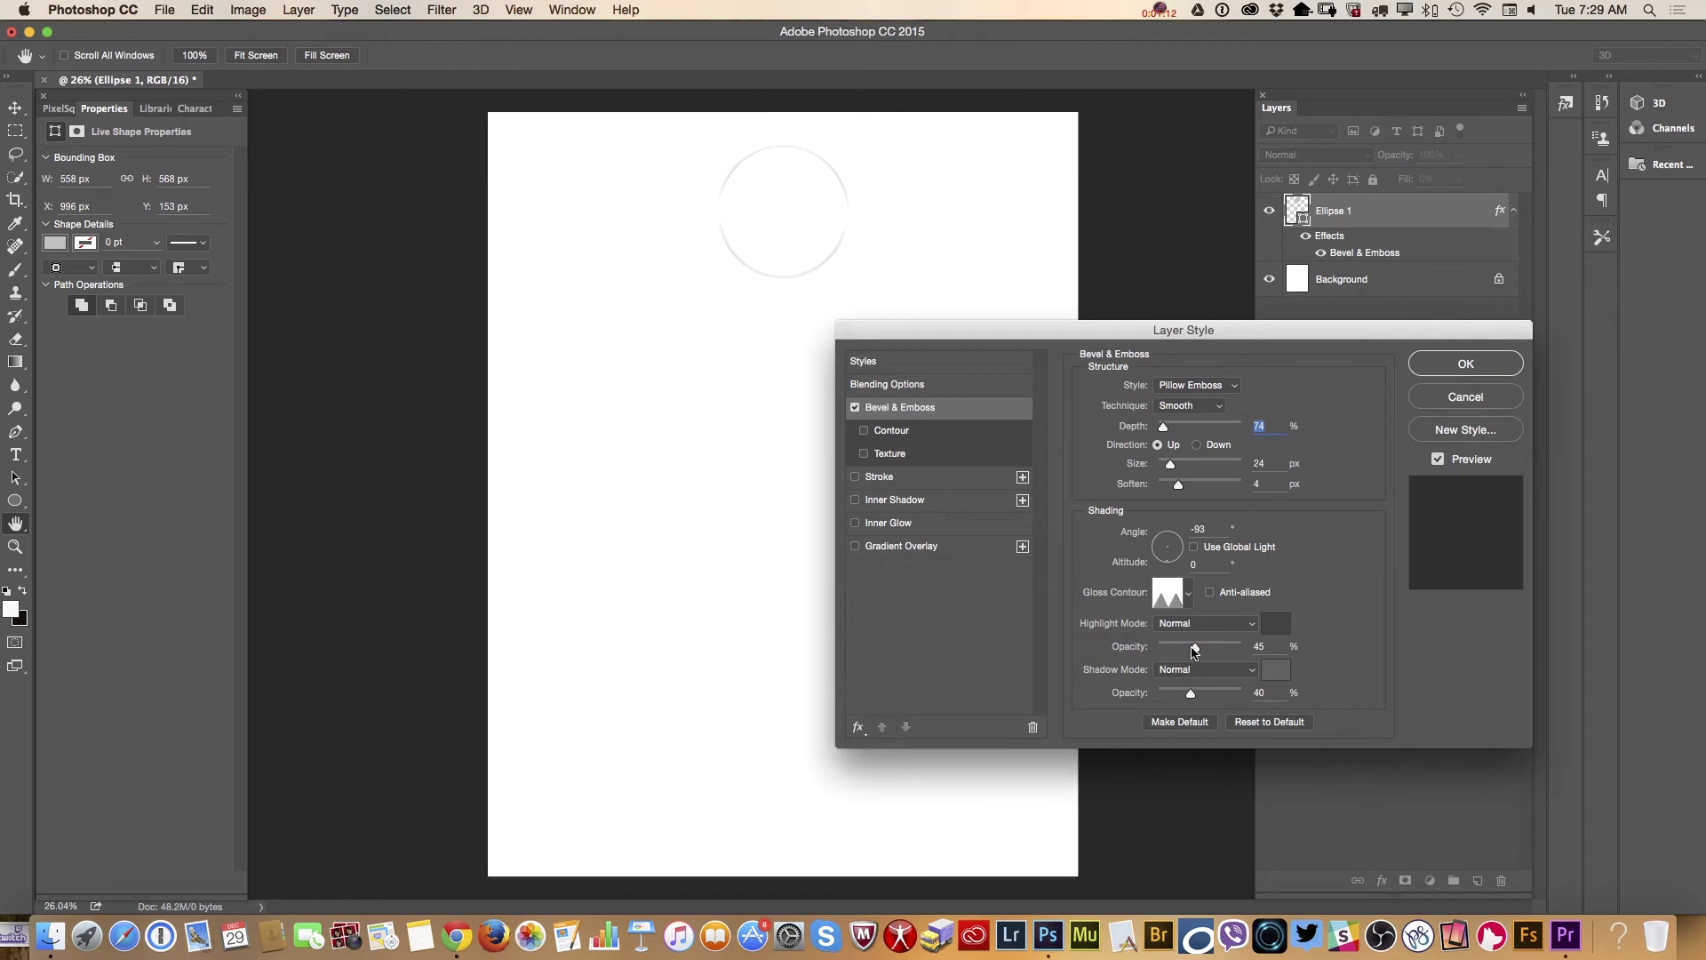
{"action": "left_click_drag", "start_coordinate": [1191, 647], "coordinate": [1174, 647]}
{"action": "left_click_drag", "start_coordinate": [1191, 693], "coordinate": [1190, 696]}
{"action": "left_click_drag", "start_coordinate": [1188, 696], "coordinate": [1178, 695]}
{"action": "left_click_drag", "start_coordinate": [1165, 427], "coordinate": [1174, 468]}
Use the first bottom-row gloss contour, anti-aliased, with 3 px size and 13% highlight opacity.
{"action": "left_click", "coordinate": [1188, 593]}
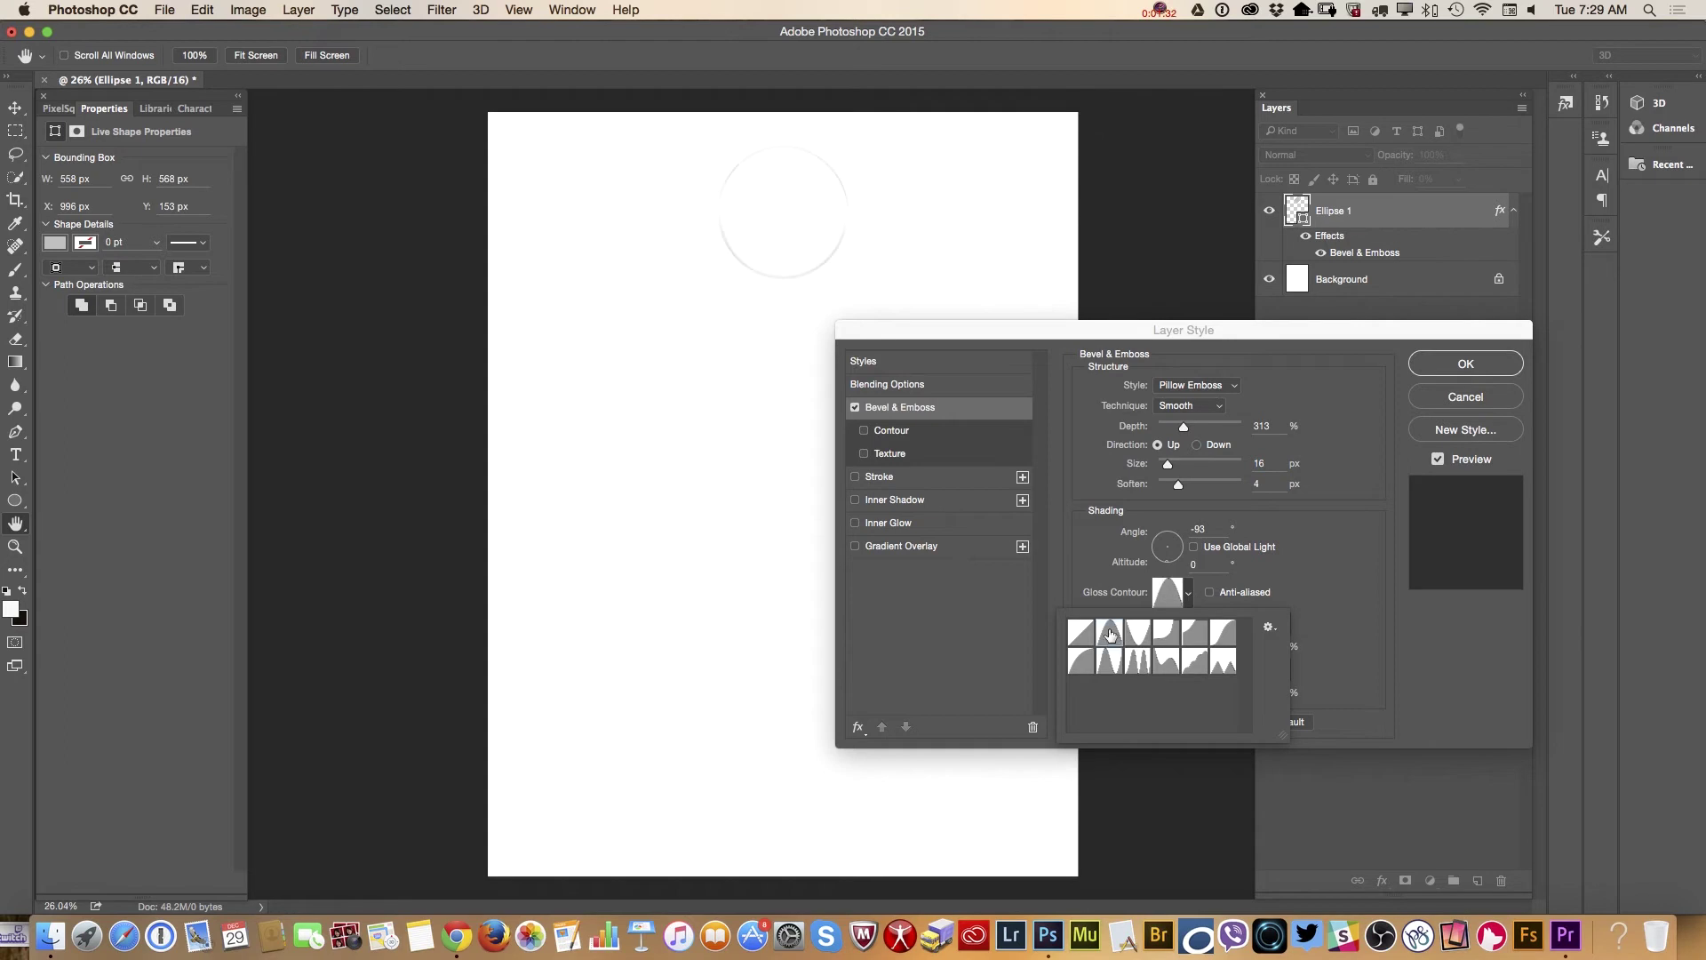
{"action": "left_click", "coordinate": [1138, 635]}
{"action": "left_click", "coordinate": [1230, 636]}
{"action": "left_click", "coordinate": [1194, 640]}
{"action": "left_click", "coordinate": [1222, 660]}
{"action": "left_click", "coordinate": [1188, 662]}
{"action": "left_click", "coordinate": [1136, 664]}
{"action": "left_click", "coordinate": [1111, 665]}
{"action": "left_click", "coordinate": [1077, 665]}
{"action": "left_click", "coordinate": [1209, 592]}
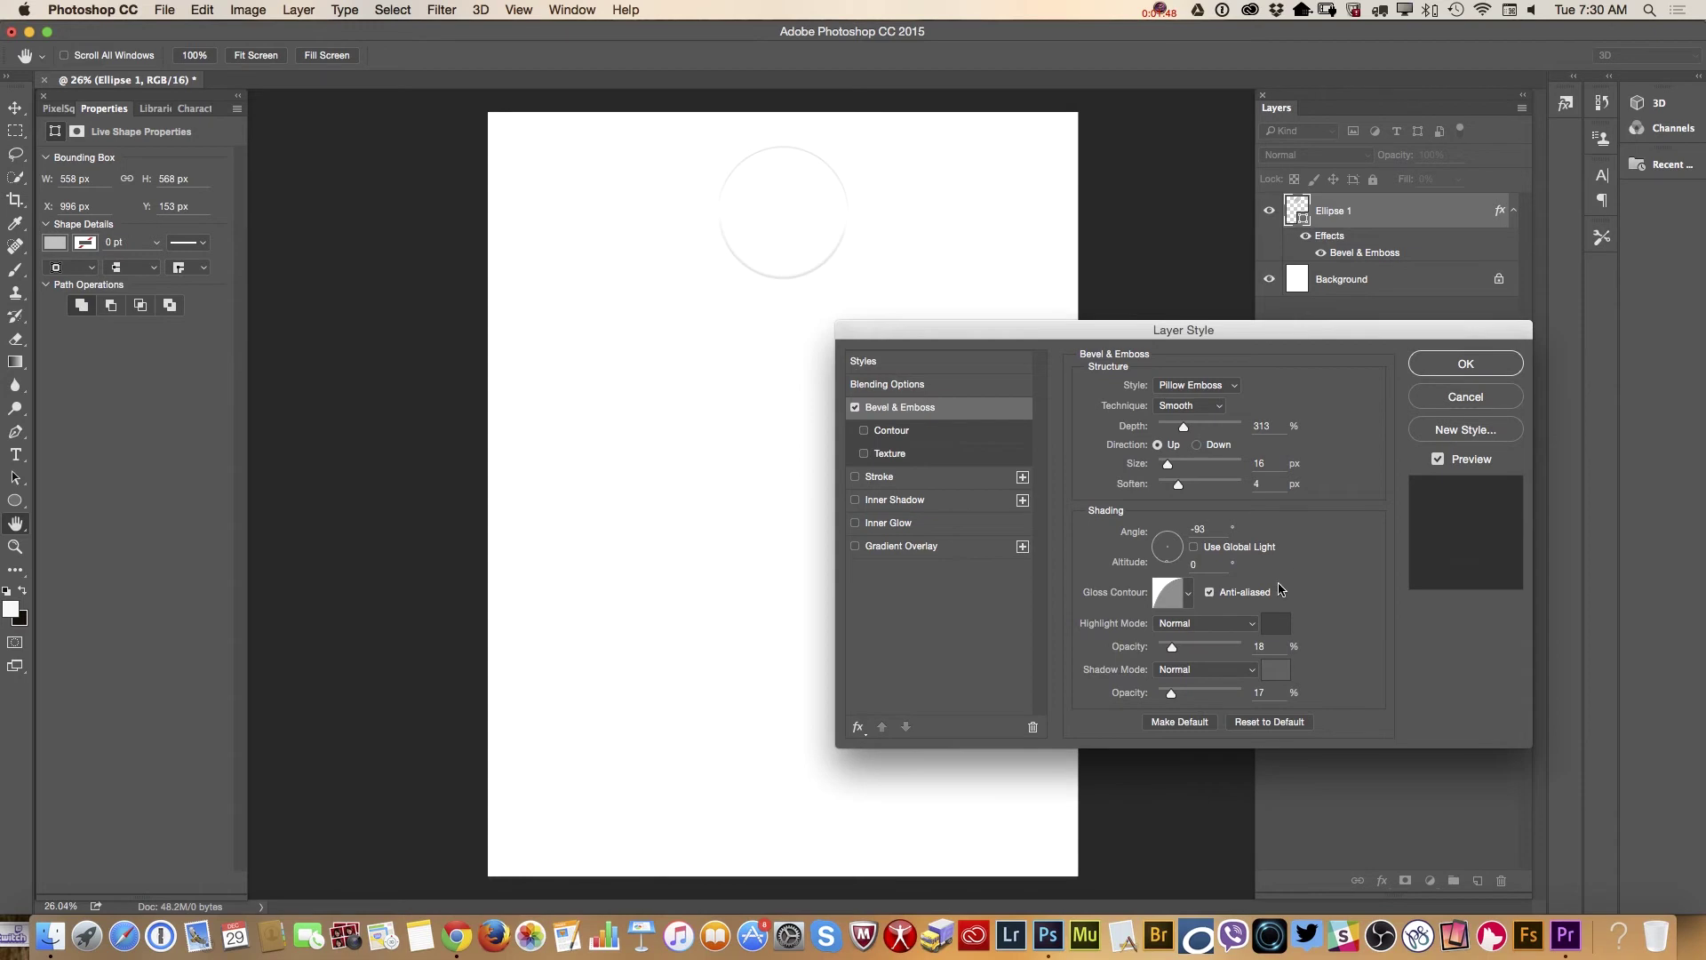
{"action": "mouse_move", "coordinate": [1168, 464]}
{"action": "left_mouse_down"}
{"action": "mouse_move", "coordinate": [1185, 465]}
{"action": "mouse_move", "coordinate": [1154, 470]}
{"action": "left_mouse_up"}
{"action": "left_click_drag", "start_coordinate": [1177, 651], "coordinate": [1169, 650]}
Set the emboss highlight colour to dark grey after trying a gold yellow.
{"action": "left_click", "coordinate": [1275, 625]}
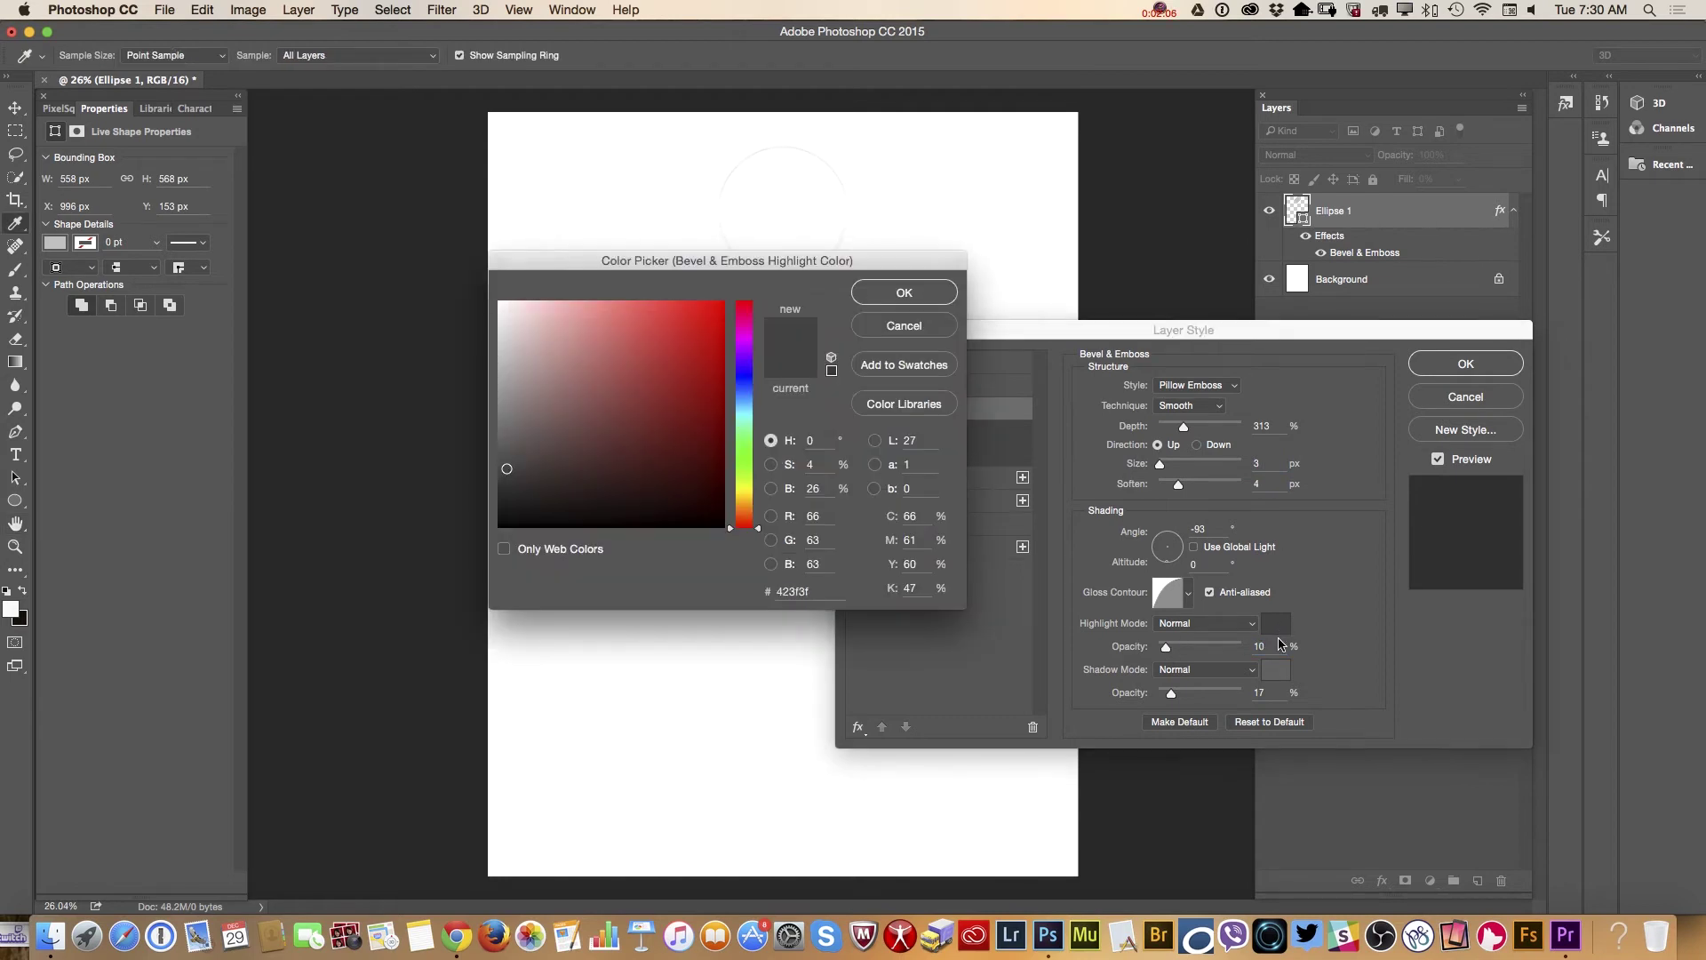
{"action": "left_click", "coordinate": [747, 497]}
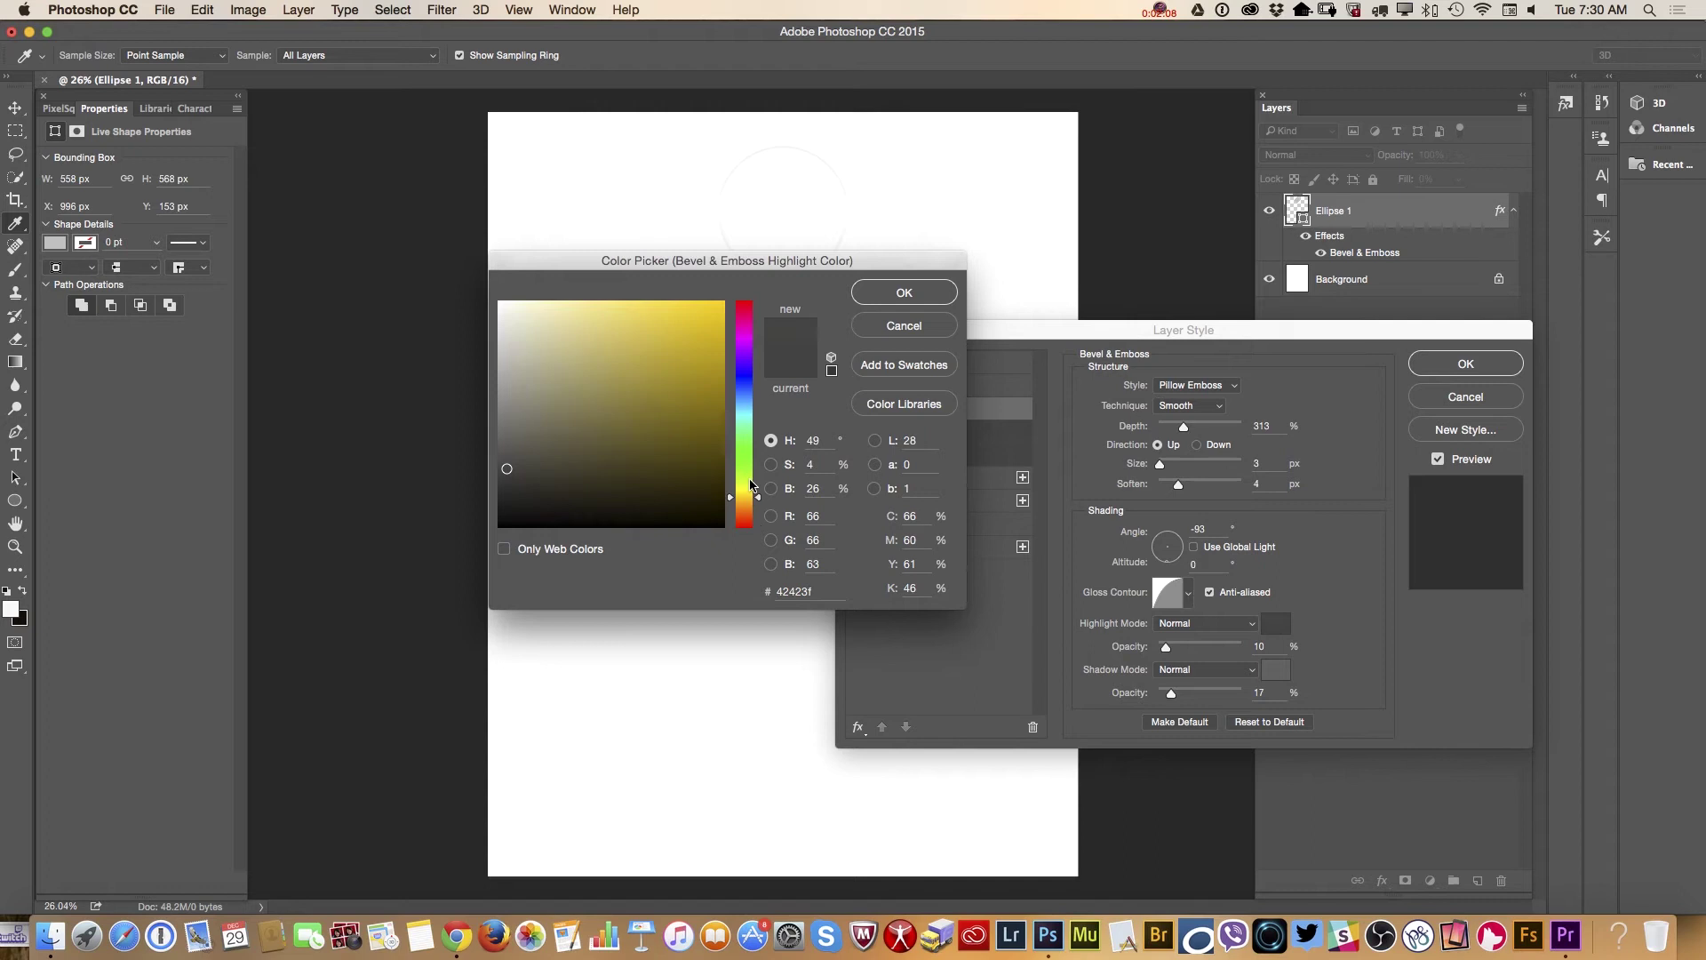
{"action": "mouse_move", "coordinate": [709, 358]}
{"action": "left_mouse_down"}
{"action": "mouse_move", "coordinate": [705, 325]}
{"action": "mouse_move", "coordinate": [705, 356]}
{"action": "left_mouse_up"}
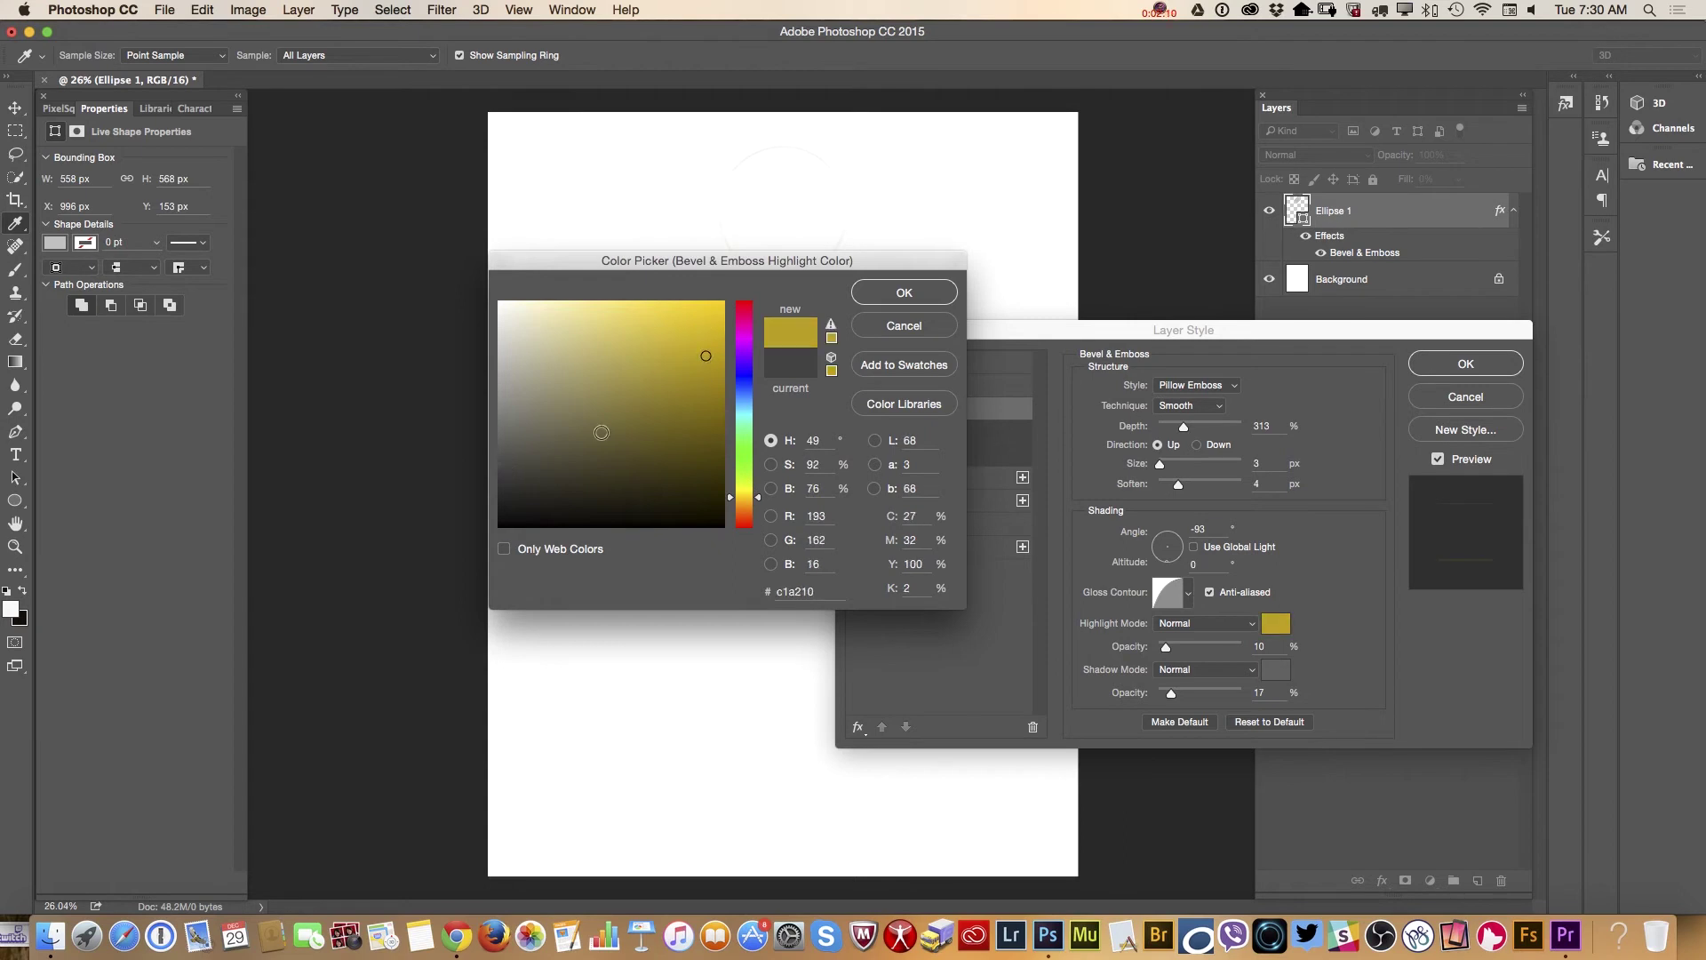
{"action": "mouse_move", "coordinate": [506, 453]}
{"action": "left_mouse_down"}
{"action": "mouse_move", "coordinate": [506, 498]}
{"action": "mouse_move", "coordinate": [503, 474]}
{"action": "left_mouse_up"}
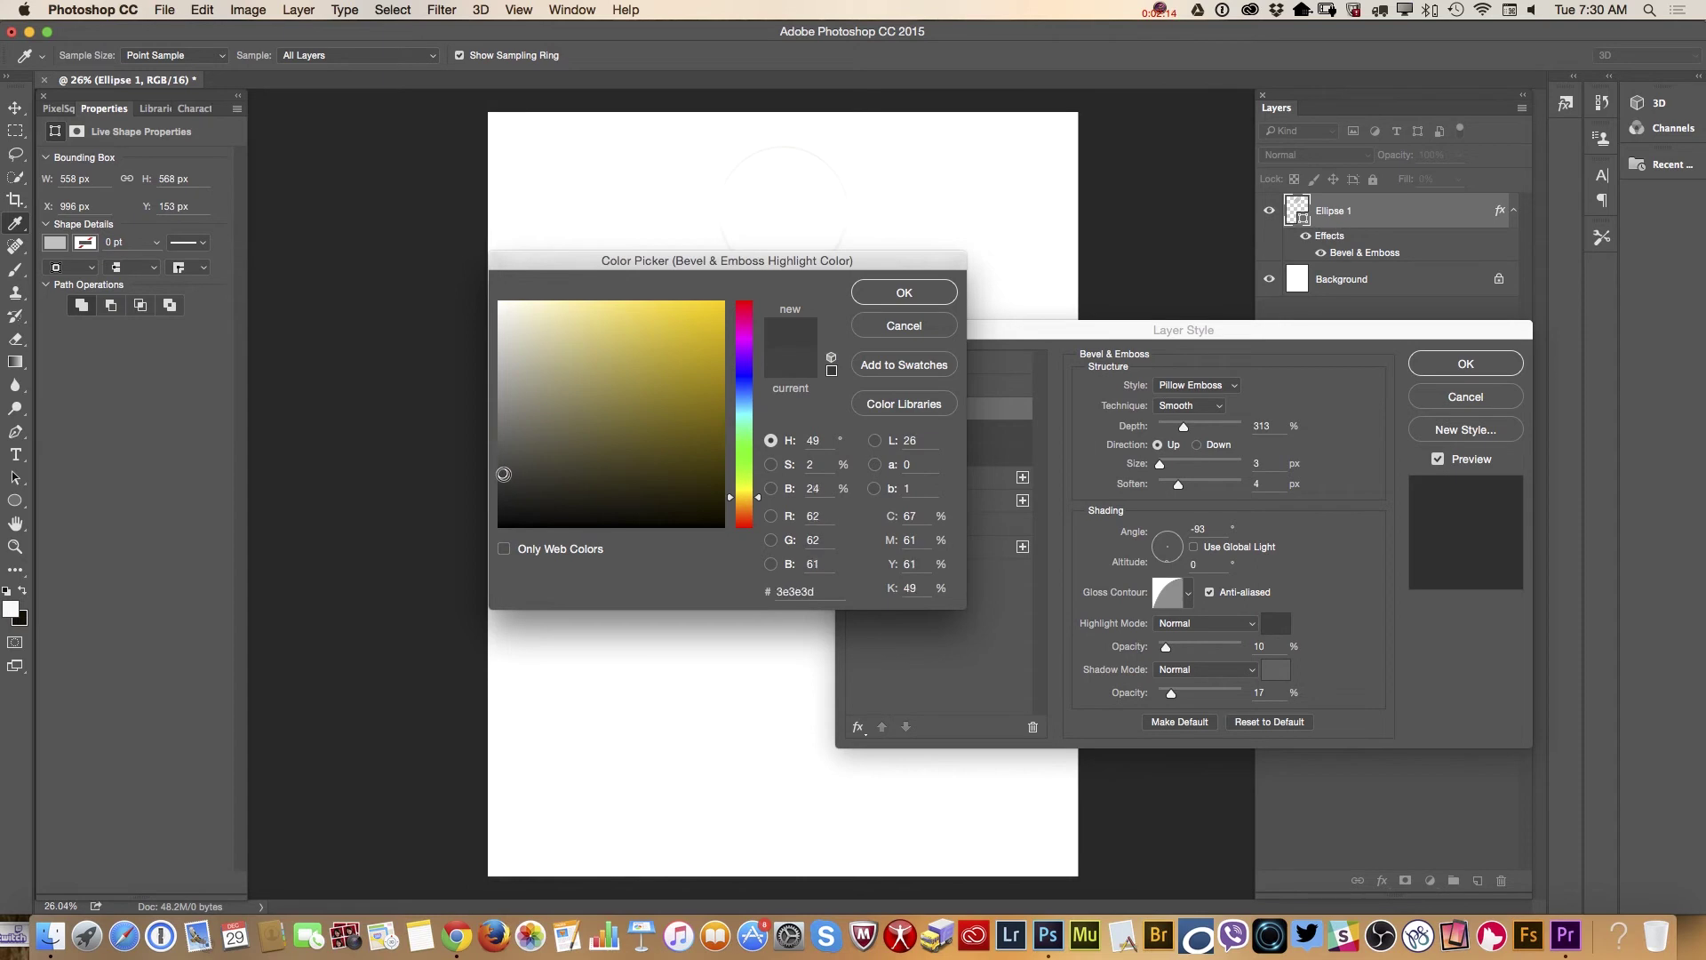
{"action": "left_click", "coordinate": [897, 294]}
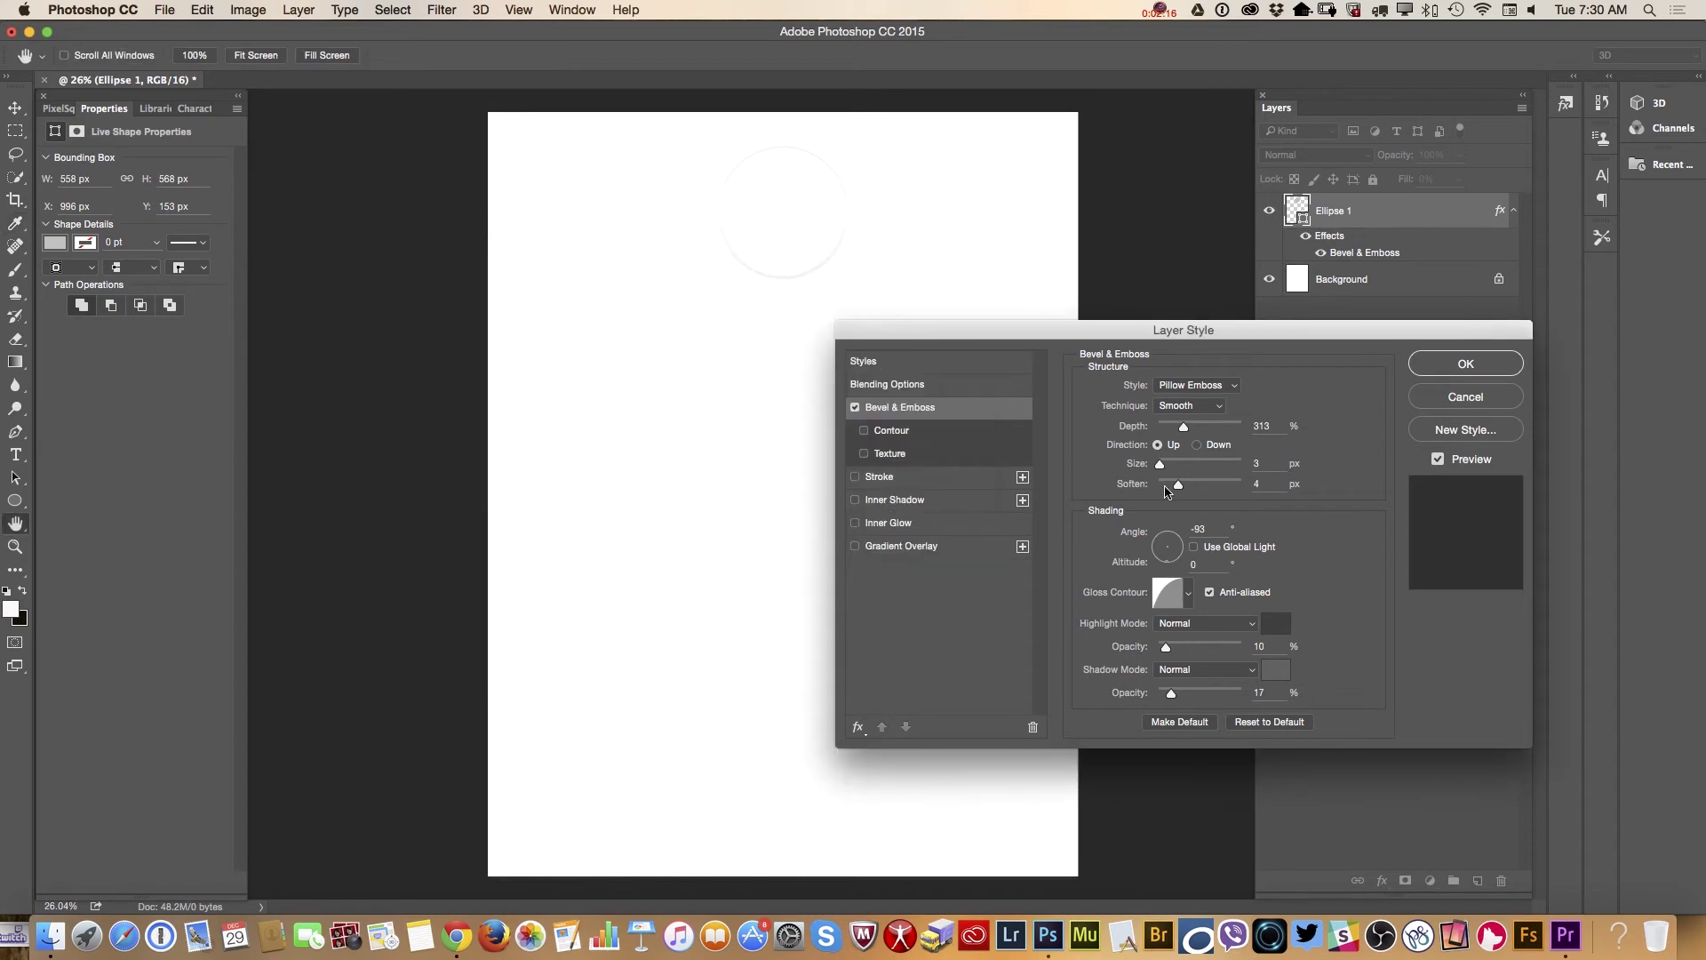
Make the emboss shadow dark grey #393636 and raise the bevel size to 40 px.
{"action": "left_click", "coordinate": [1277, 672]}
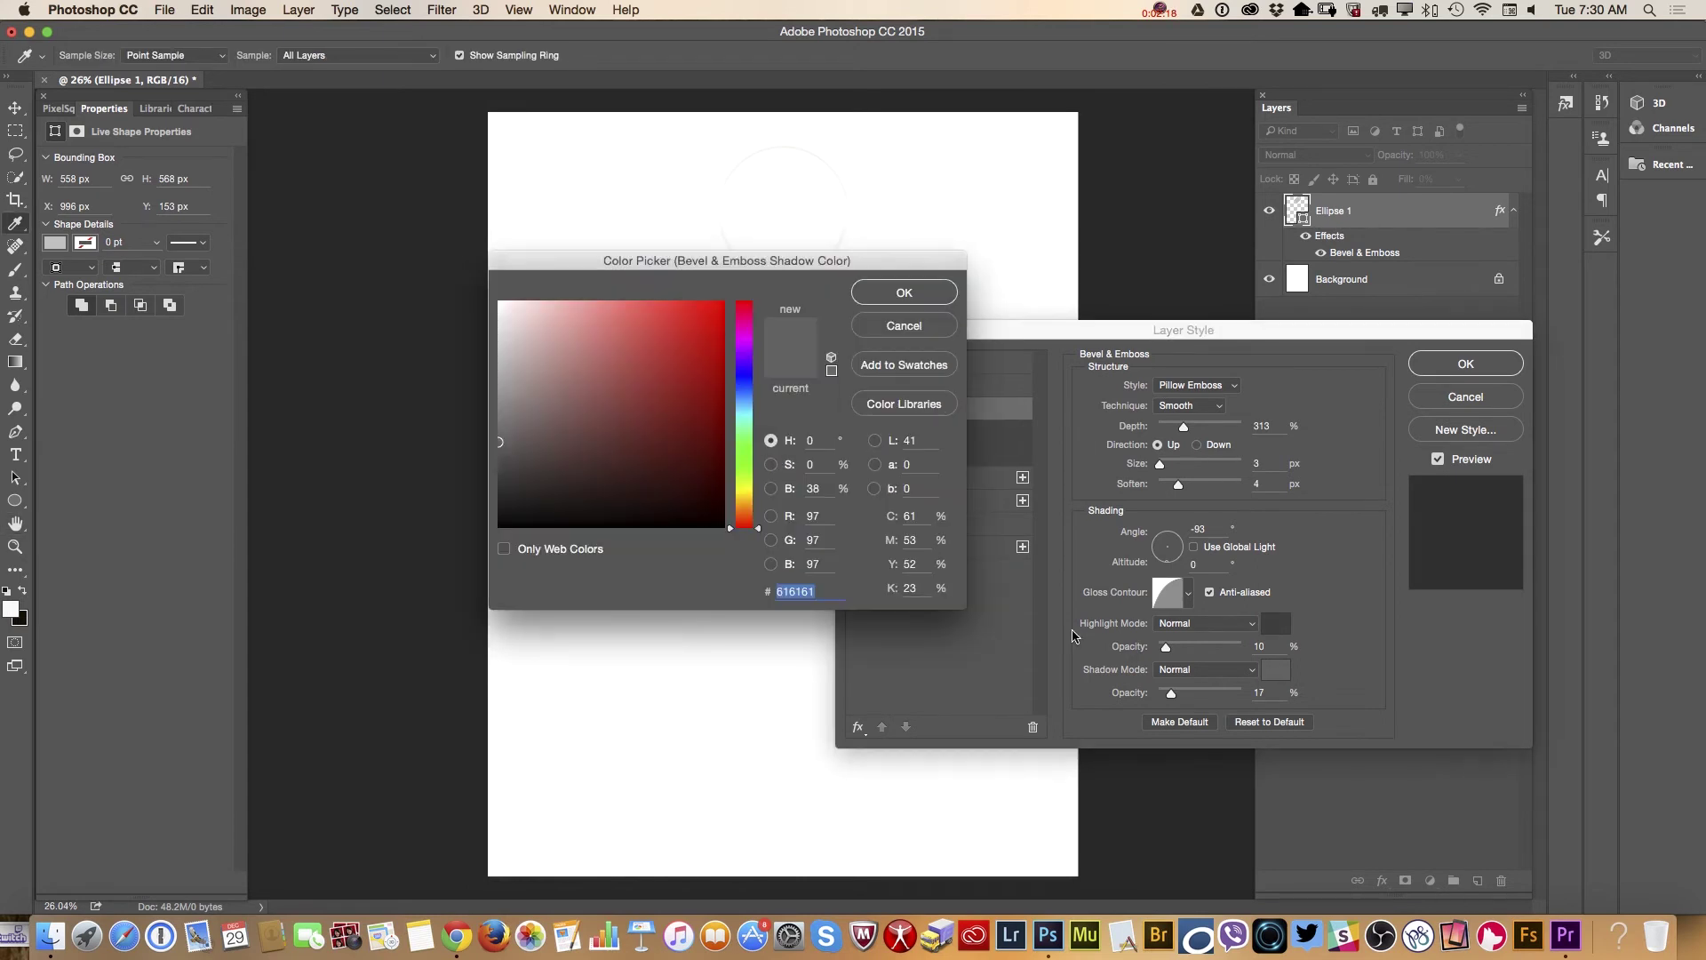
{"action": "left_click", "coordinate": [508, 478]}
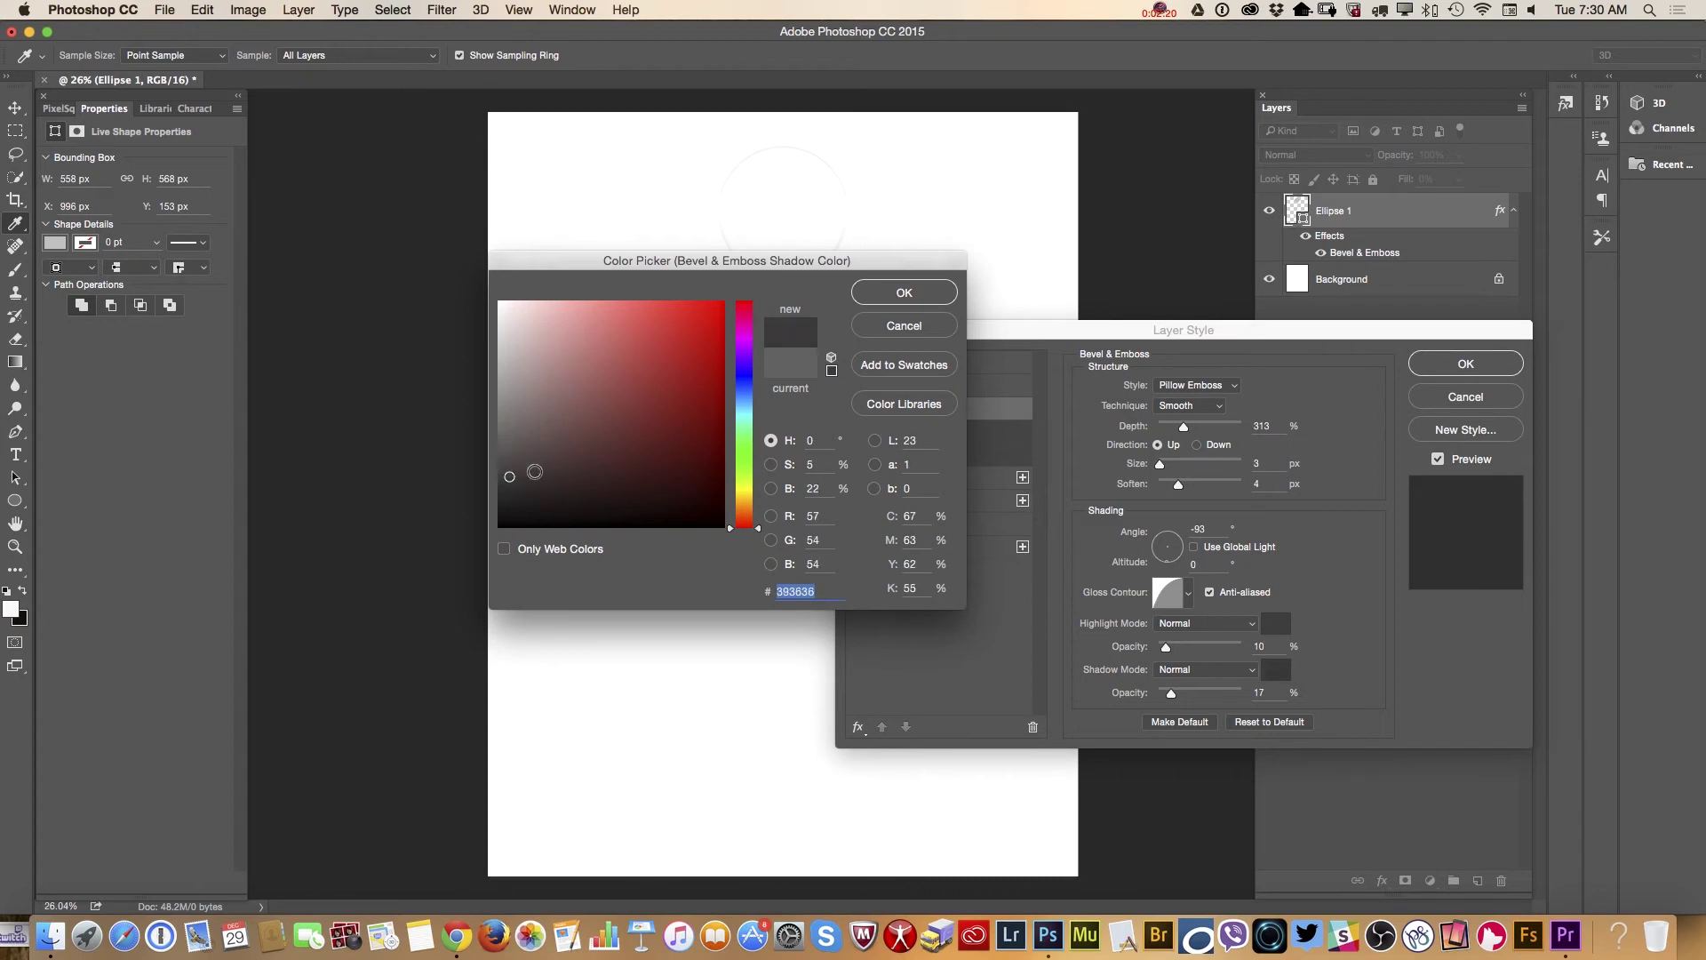
{"action": "left_click", "coordinate": [888, 296]}
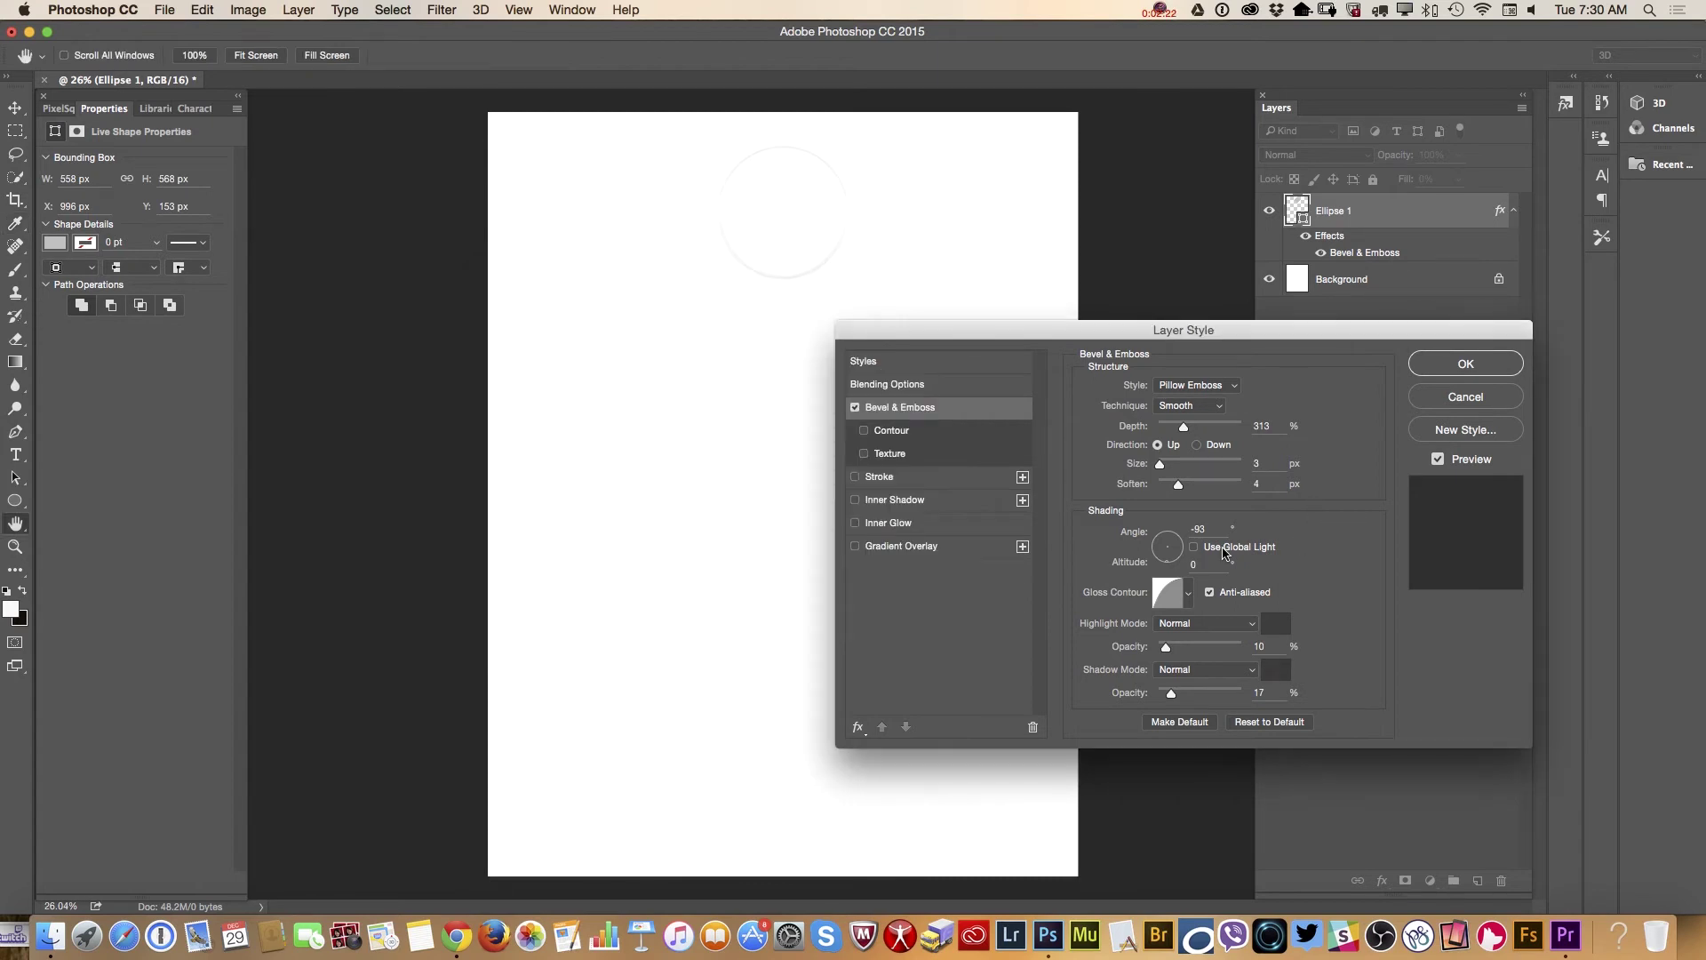
{"action": "left_click_drag", "start_coordinate": [1161, 467], "coordinate": [1176, 466]}
Apply the emboss and add a 'VP' text layer below the circle.
{"action": "left_click", "coordinate": [1462, 364]}
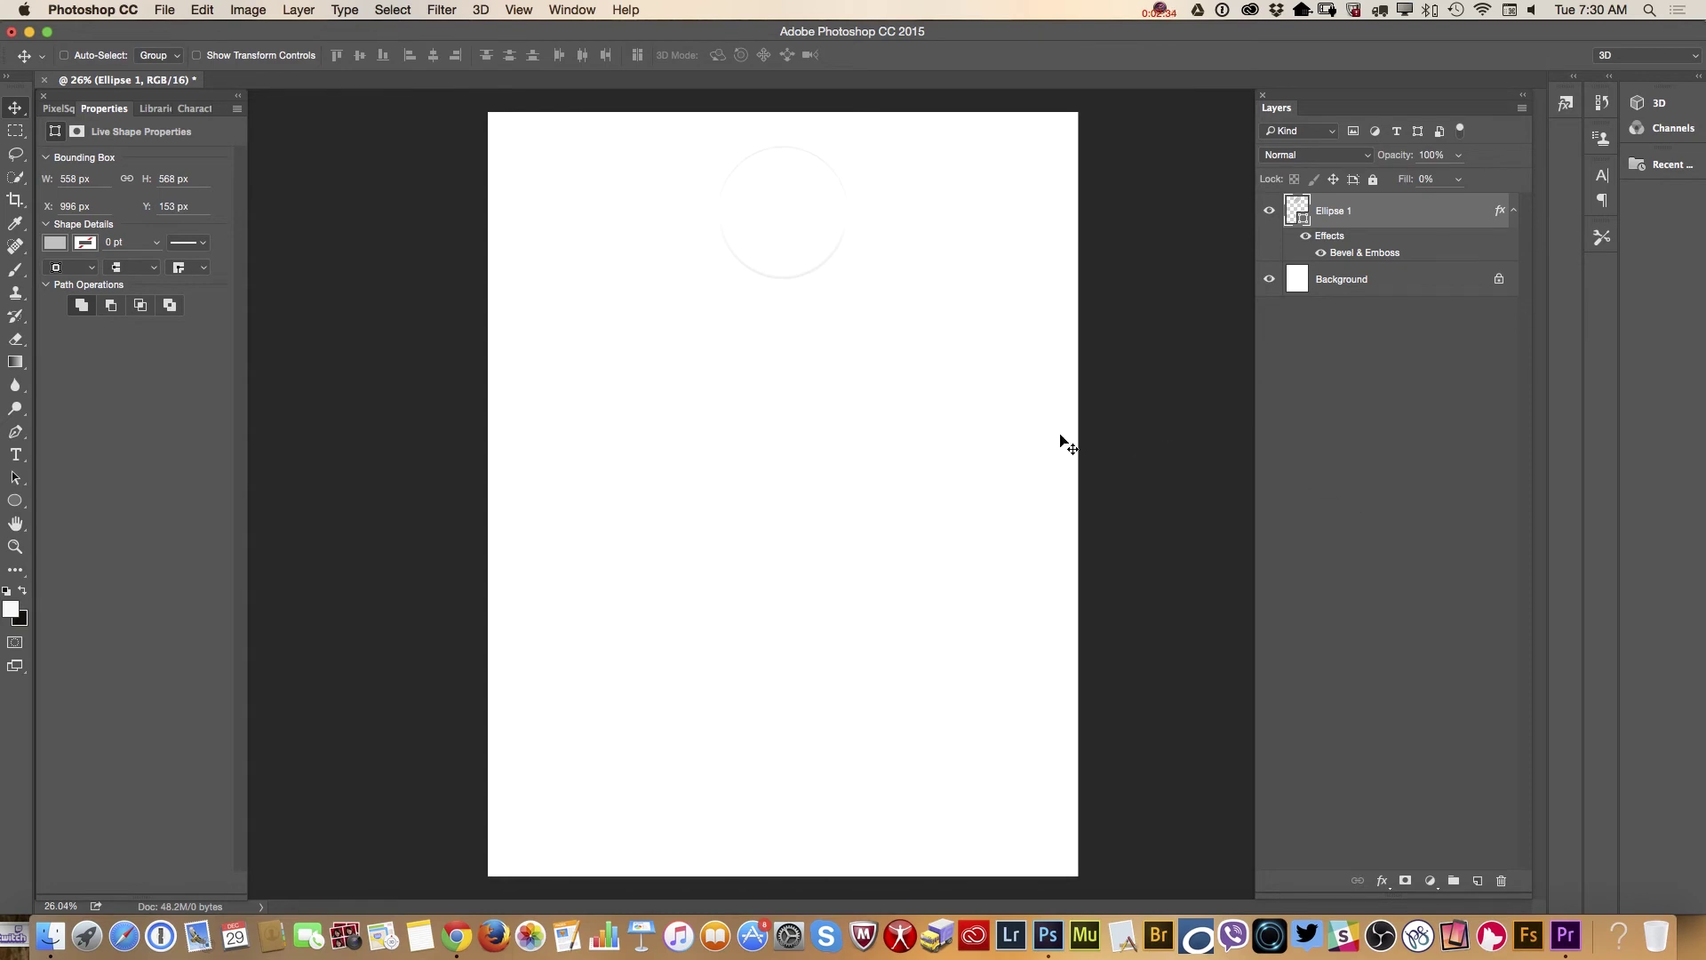
{"action": "left_click", "coordinate": [15, 455]}
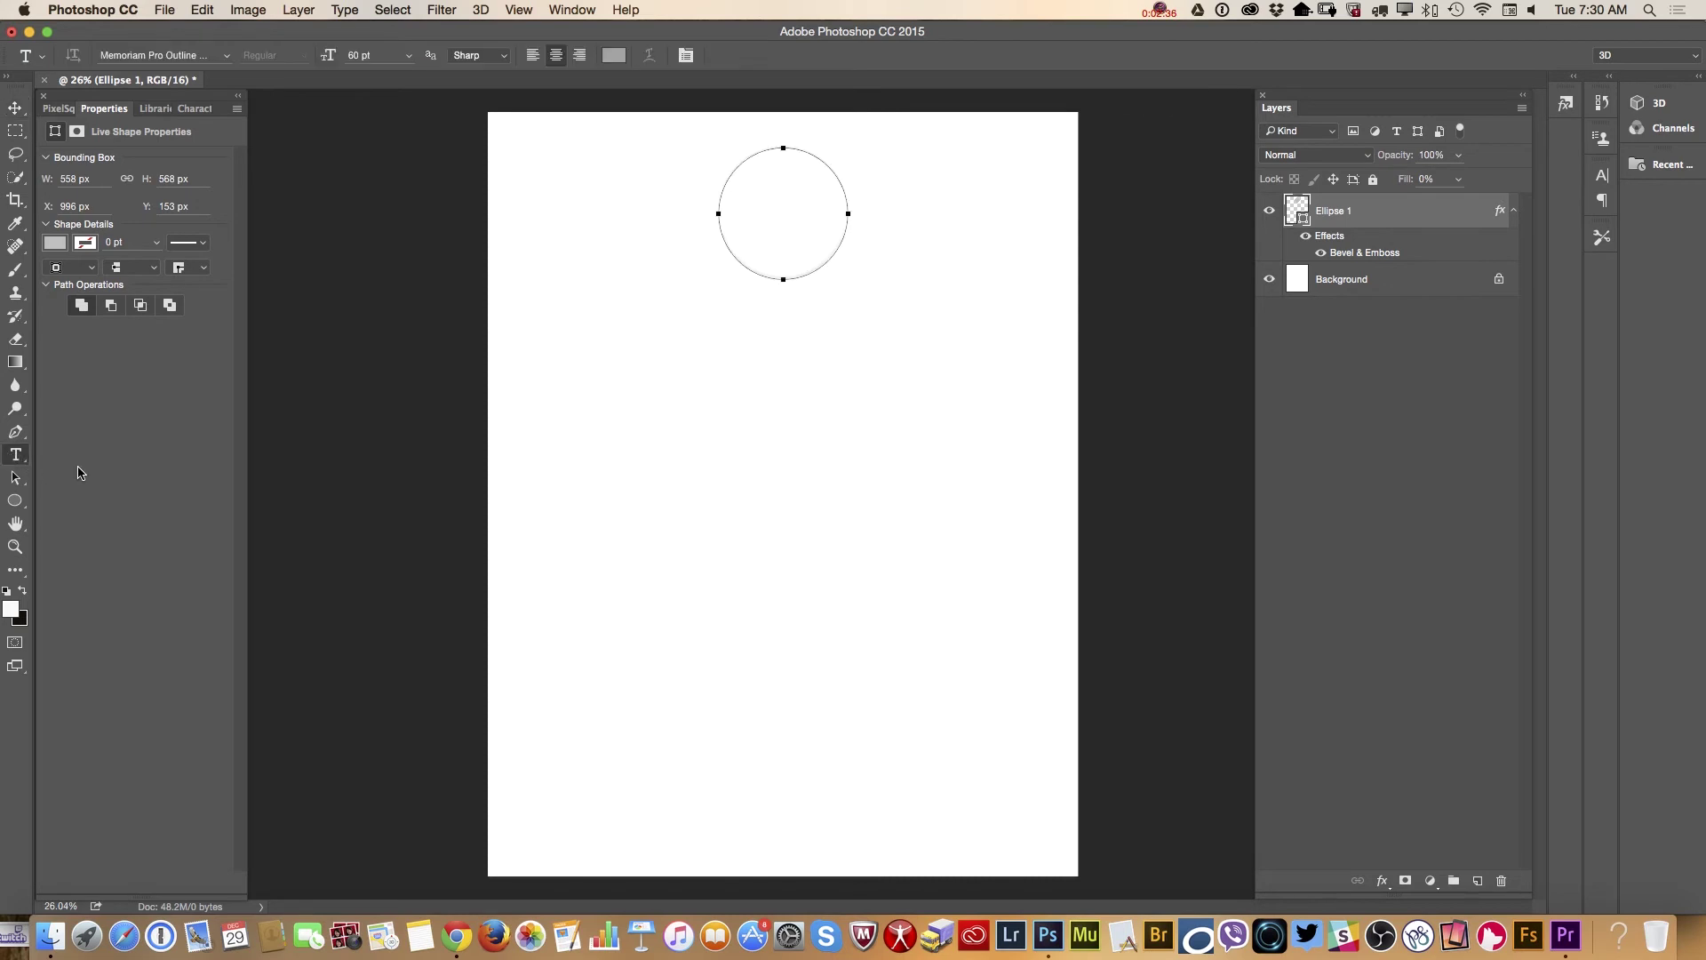
{"action": "left_click_drag", "start_coordinate": [707, 368], "coordinate": [917, 538]}
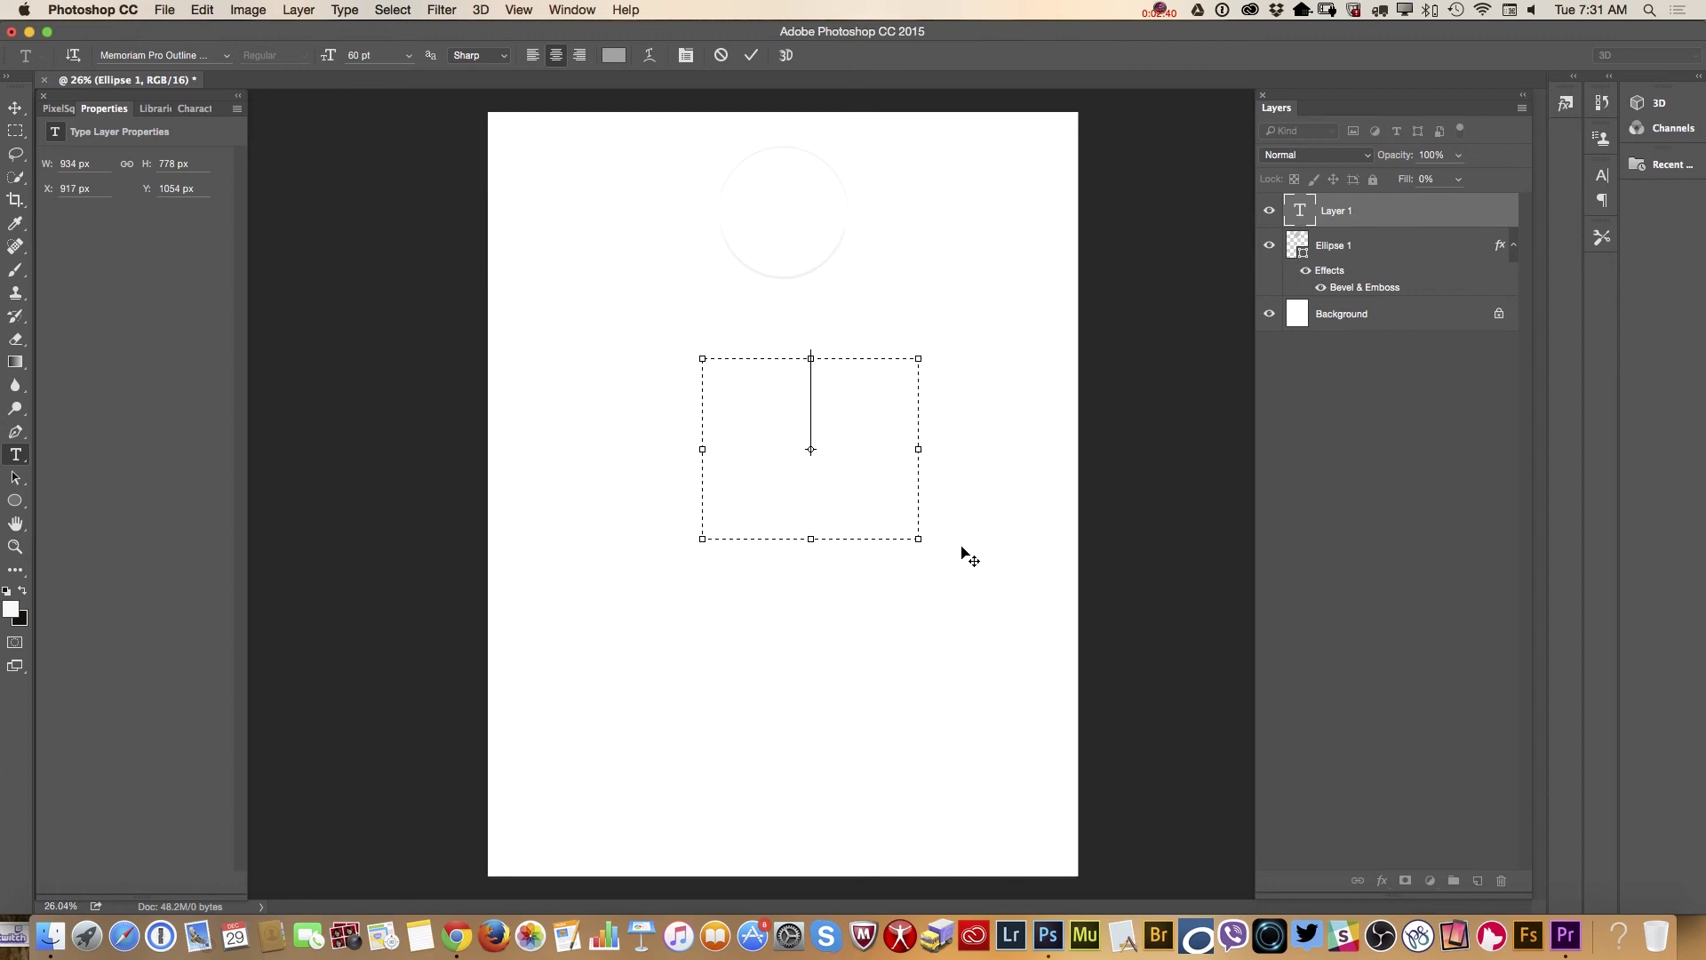
{"action": "type", "text": "VP"}
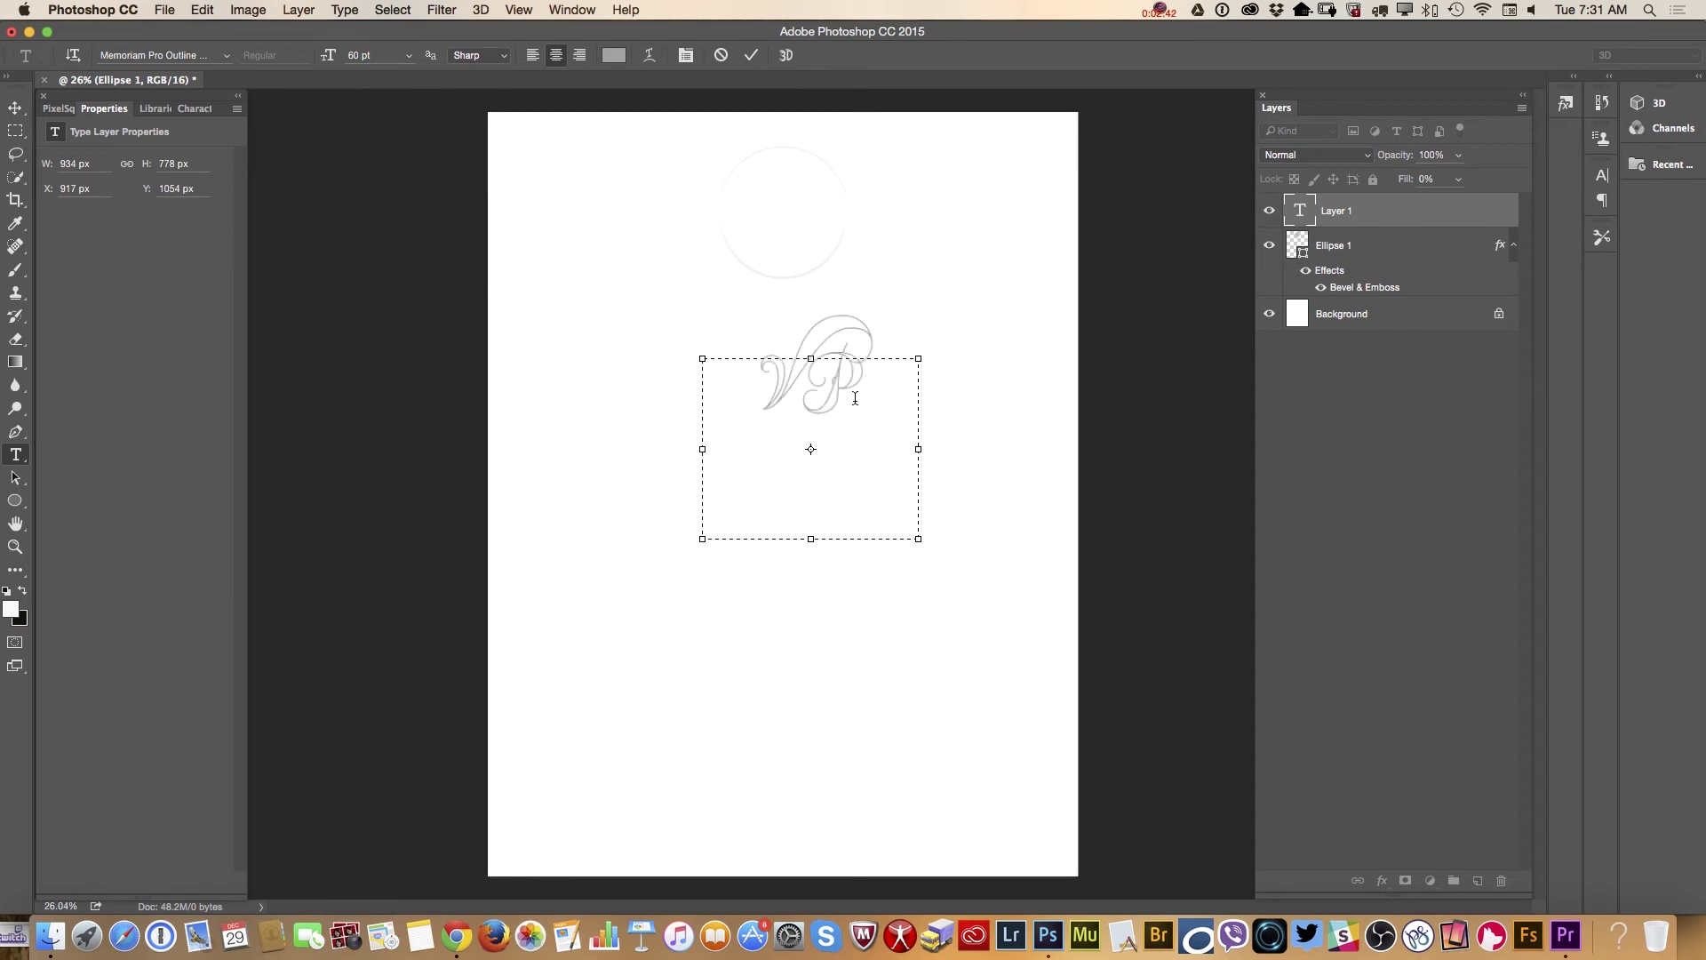
{"action": "left_click", "coordinate": [15, 107]}
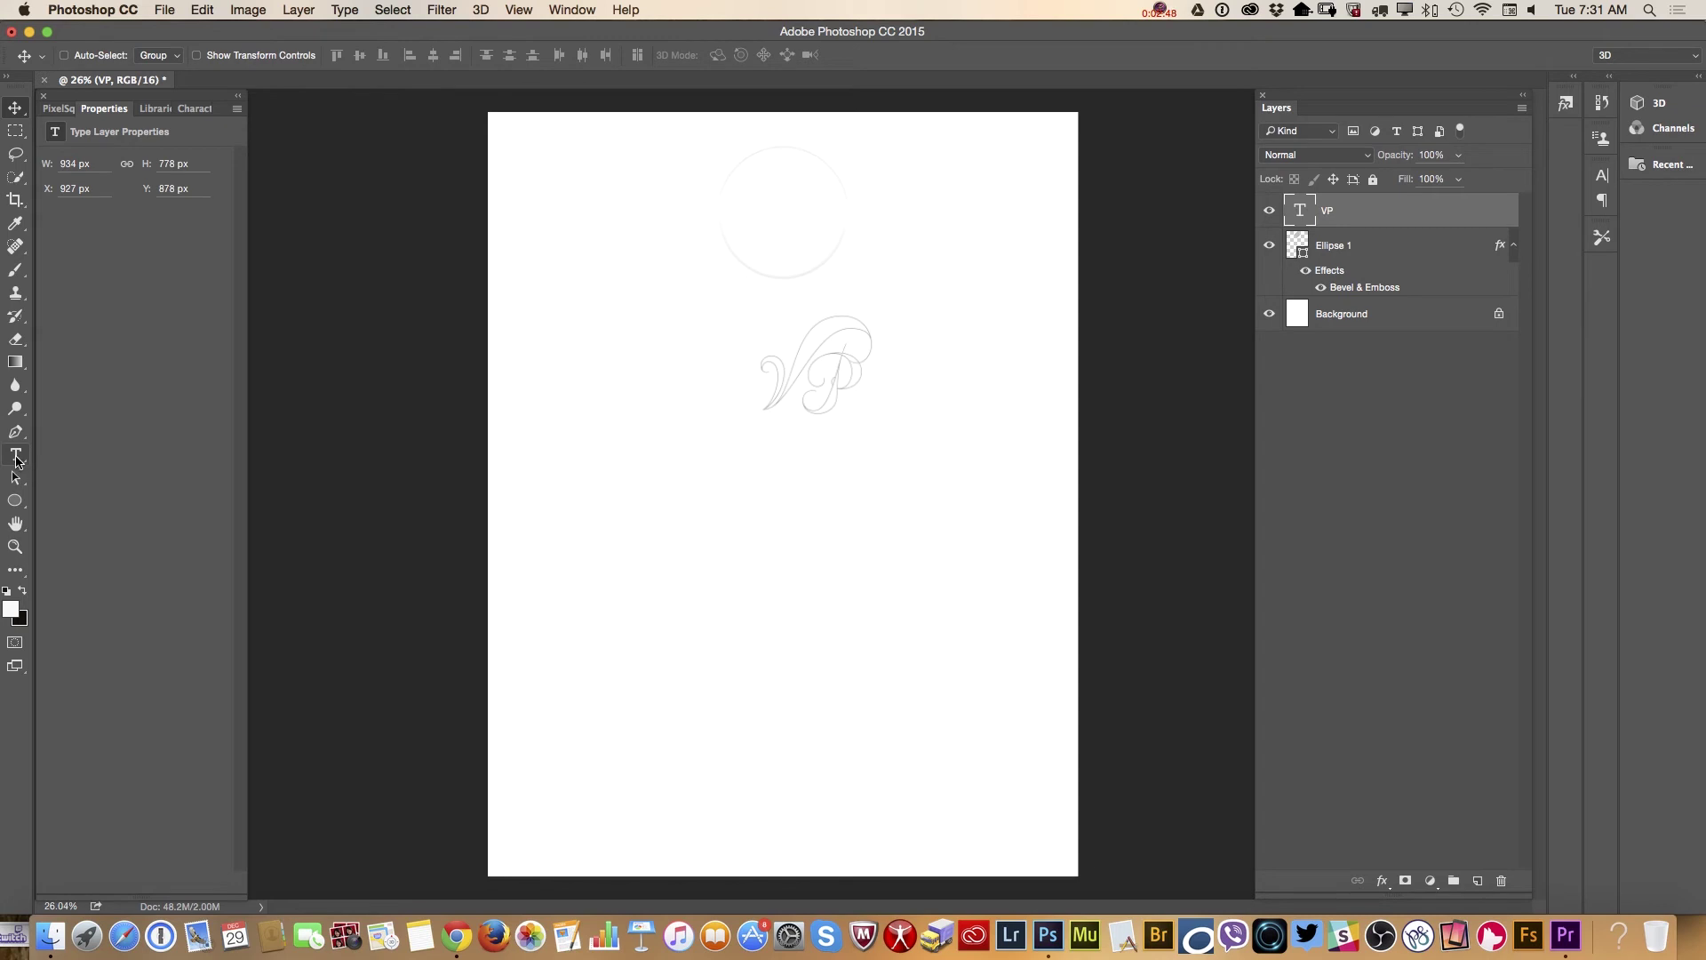
Keep the VP font as Memoriam Pro Outline and move the monogram up into the circle.
{"action": "left_click", "coordinate": [15, 455]}
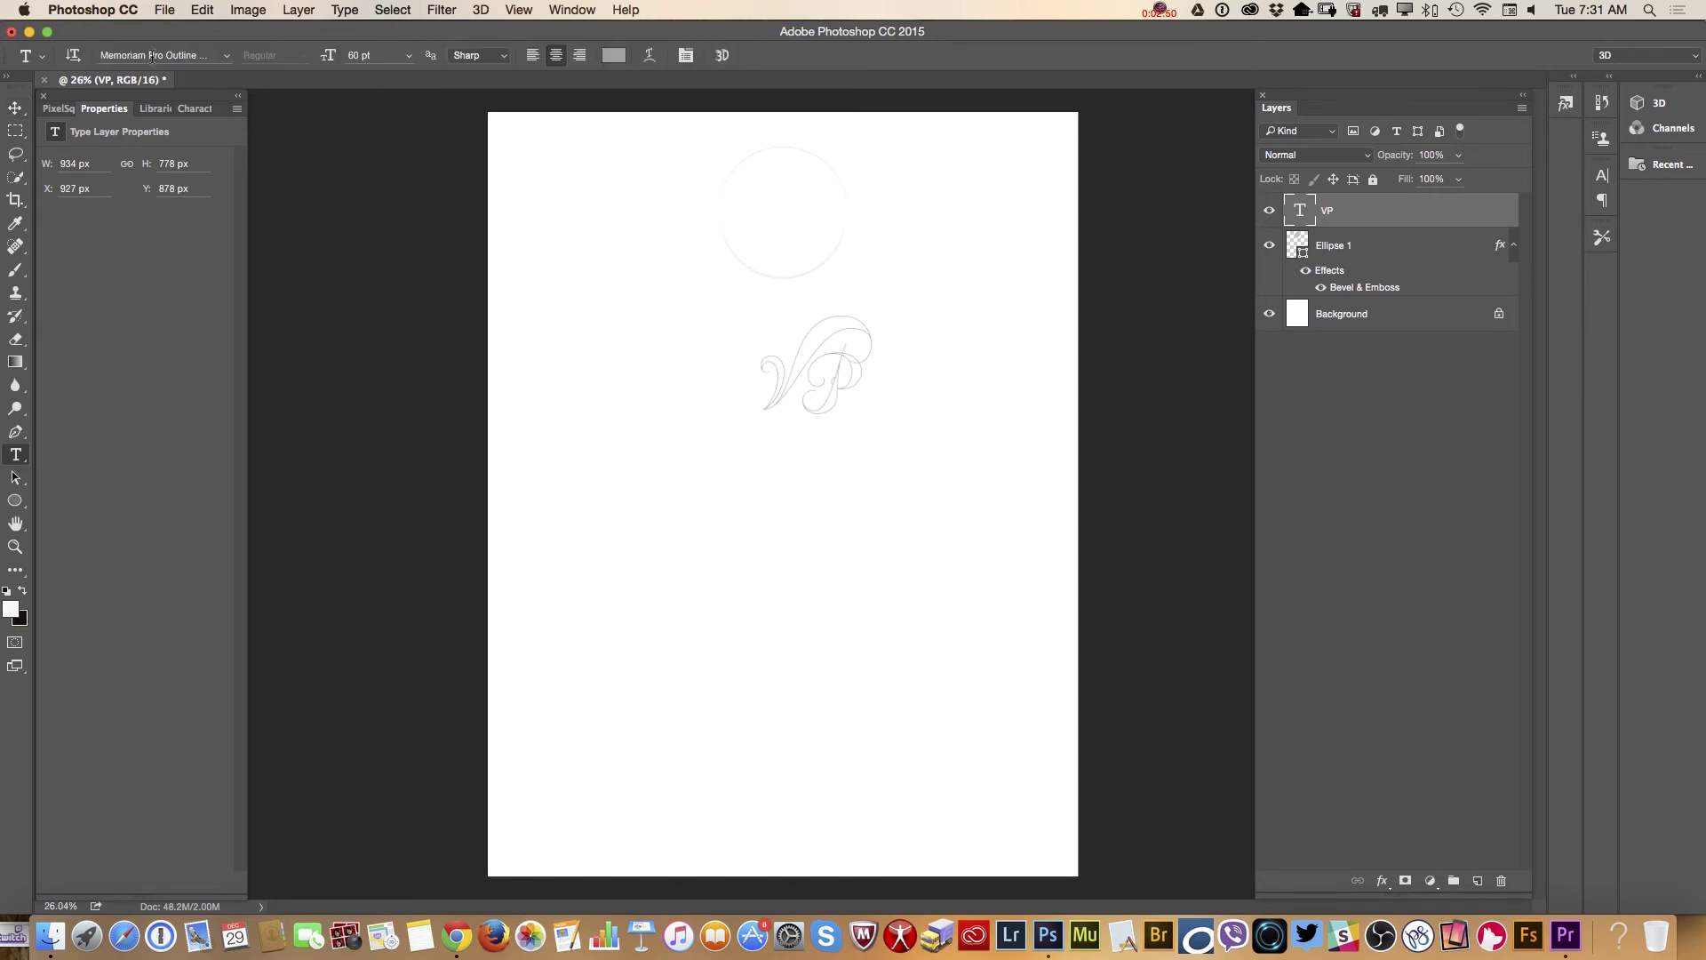
{"action": "left_click", "coordinate": [224, 56]}
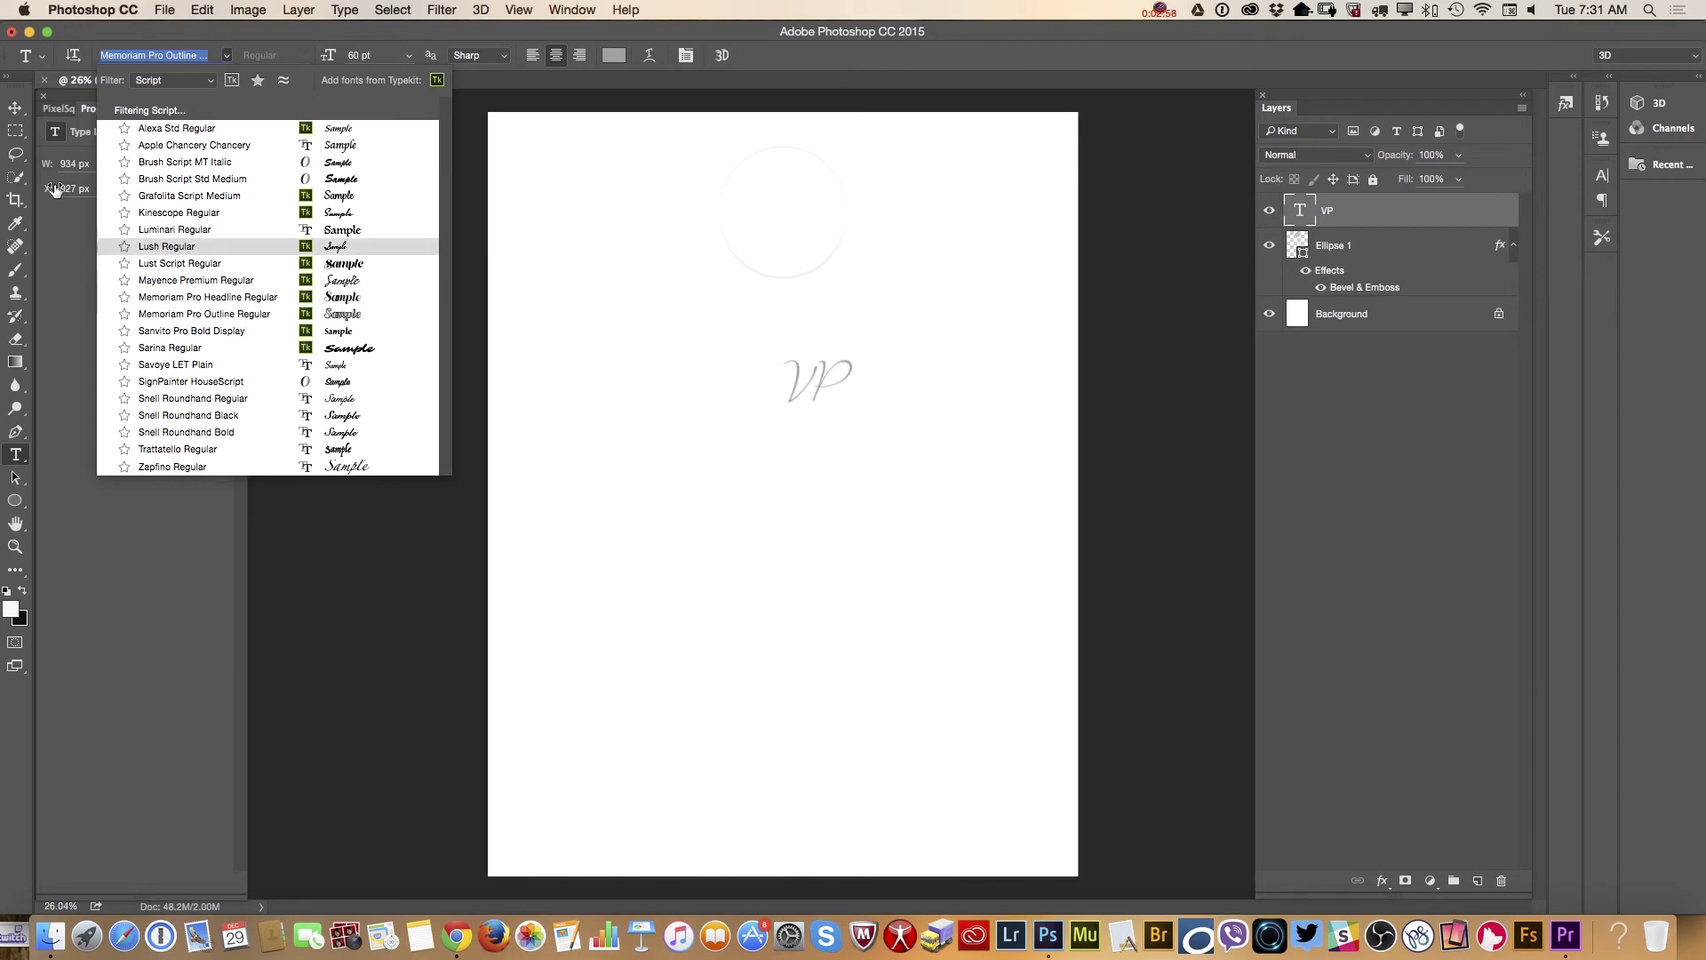
{"action": "key", "text": "Escape"}
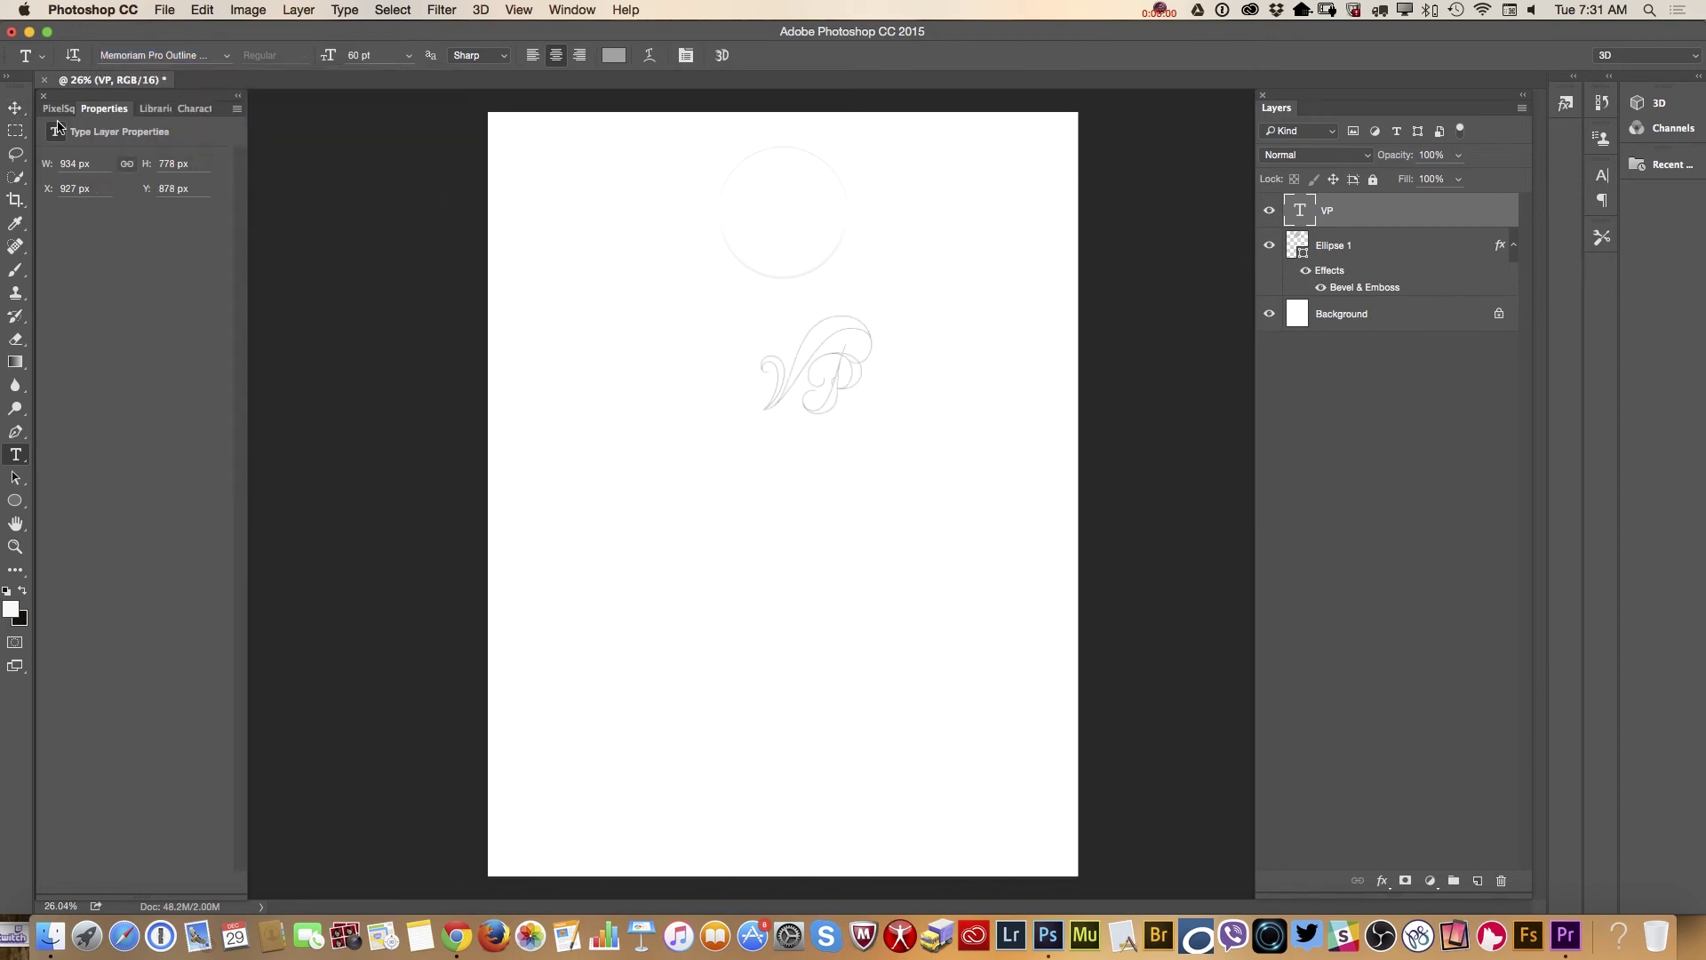
{"action": "key", "text": "v"}
{"action": "left_click_drag", "start_coordinate": [822, 345], "coordinate": [906, 264]}
Scale the VP monogram slightly smaller with Free Transform so it fits inside the circle.
{"action": "left_click", "coordinate": [15, 546]}
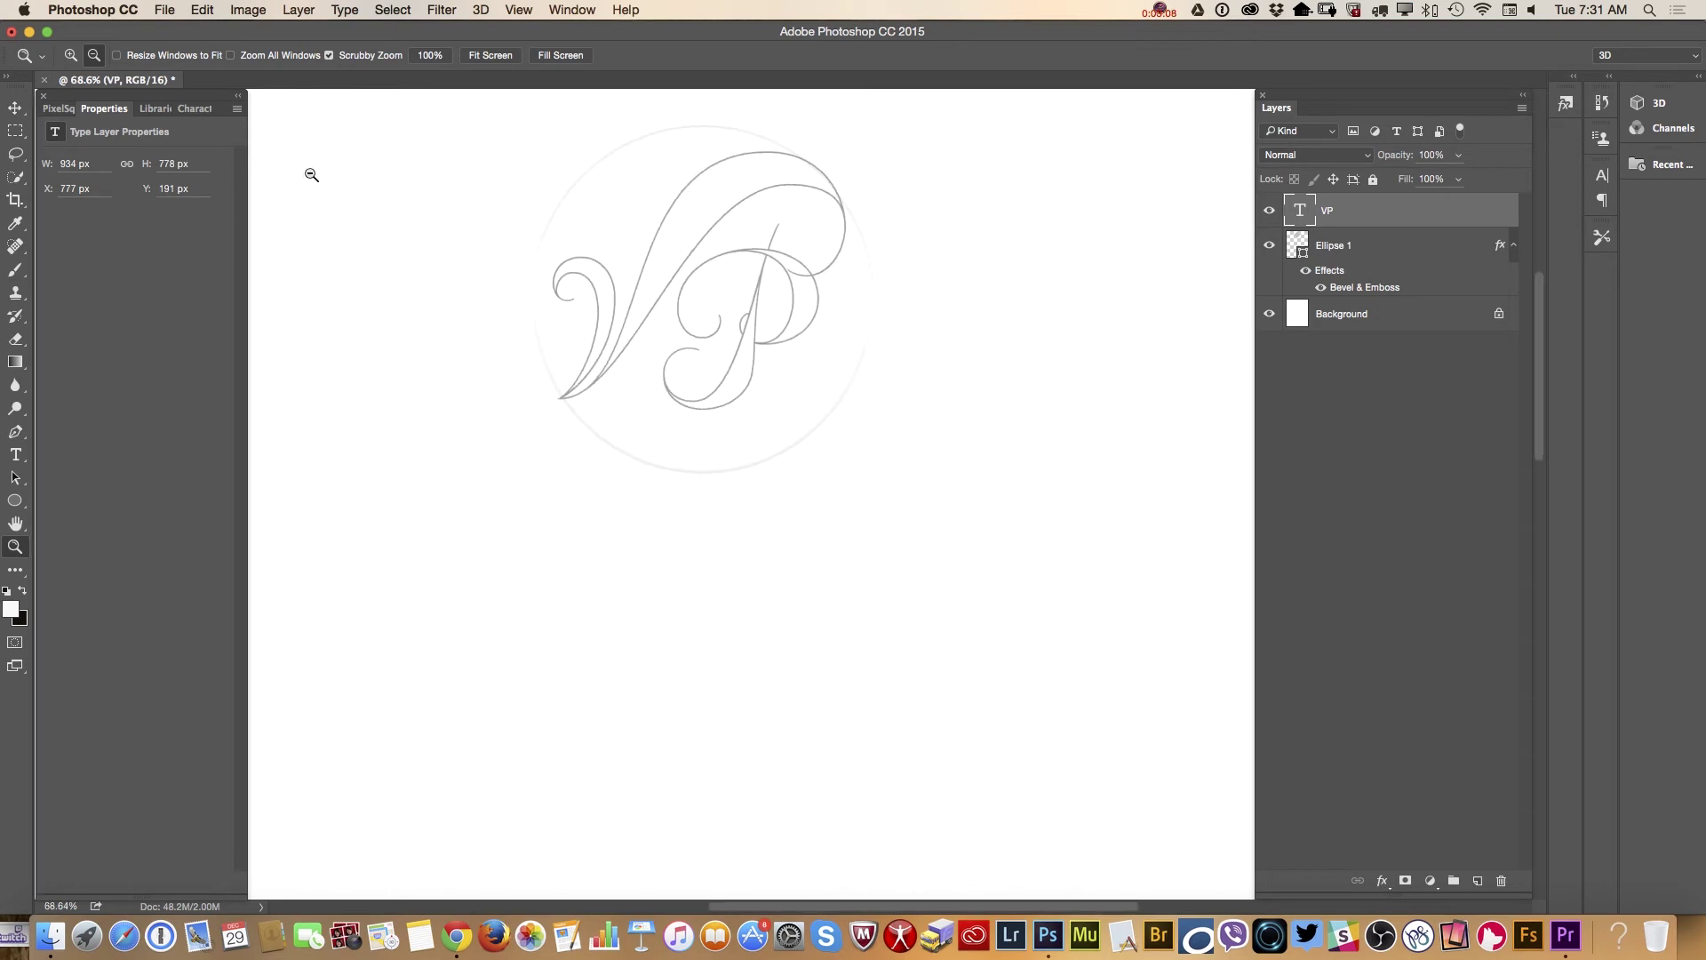
{"action": "left_click", "coordinate": [200, 11]}
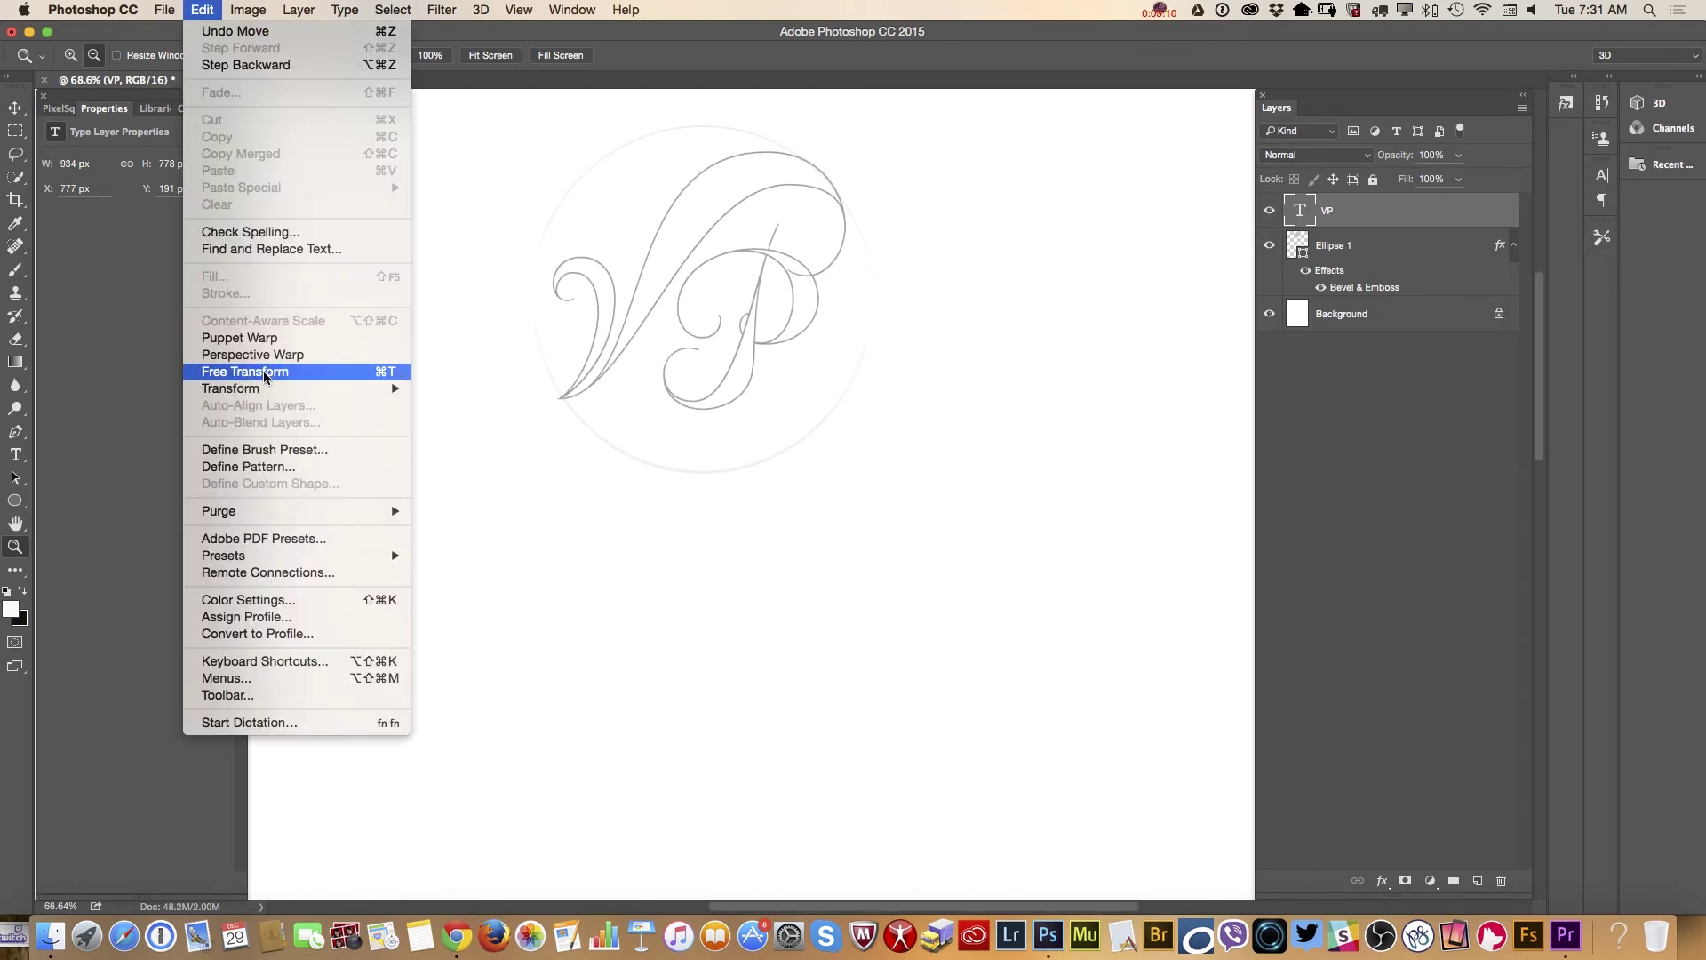
{"action": "left_click", "coordinate": [320, 371]}
{"action": "left_click_drag", "start_coordinate": [972, 148], "coordinate": [959, 149]}
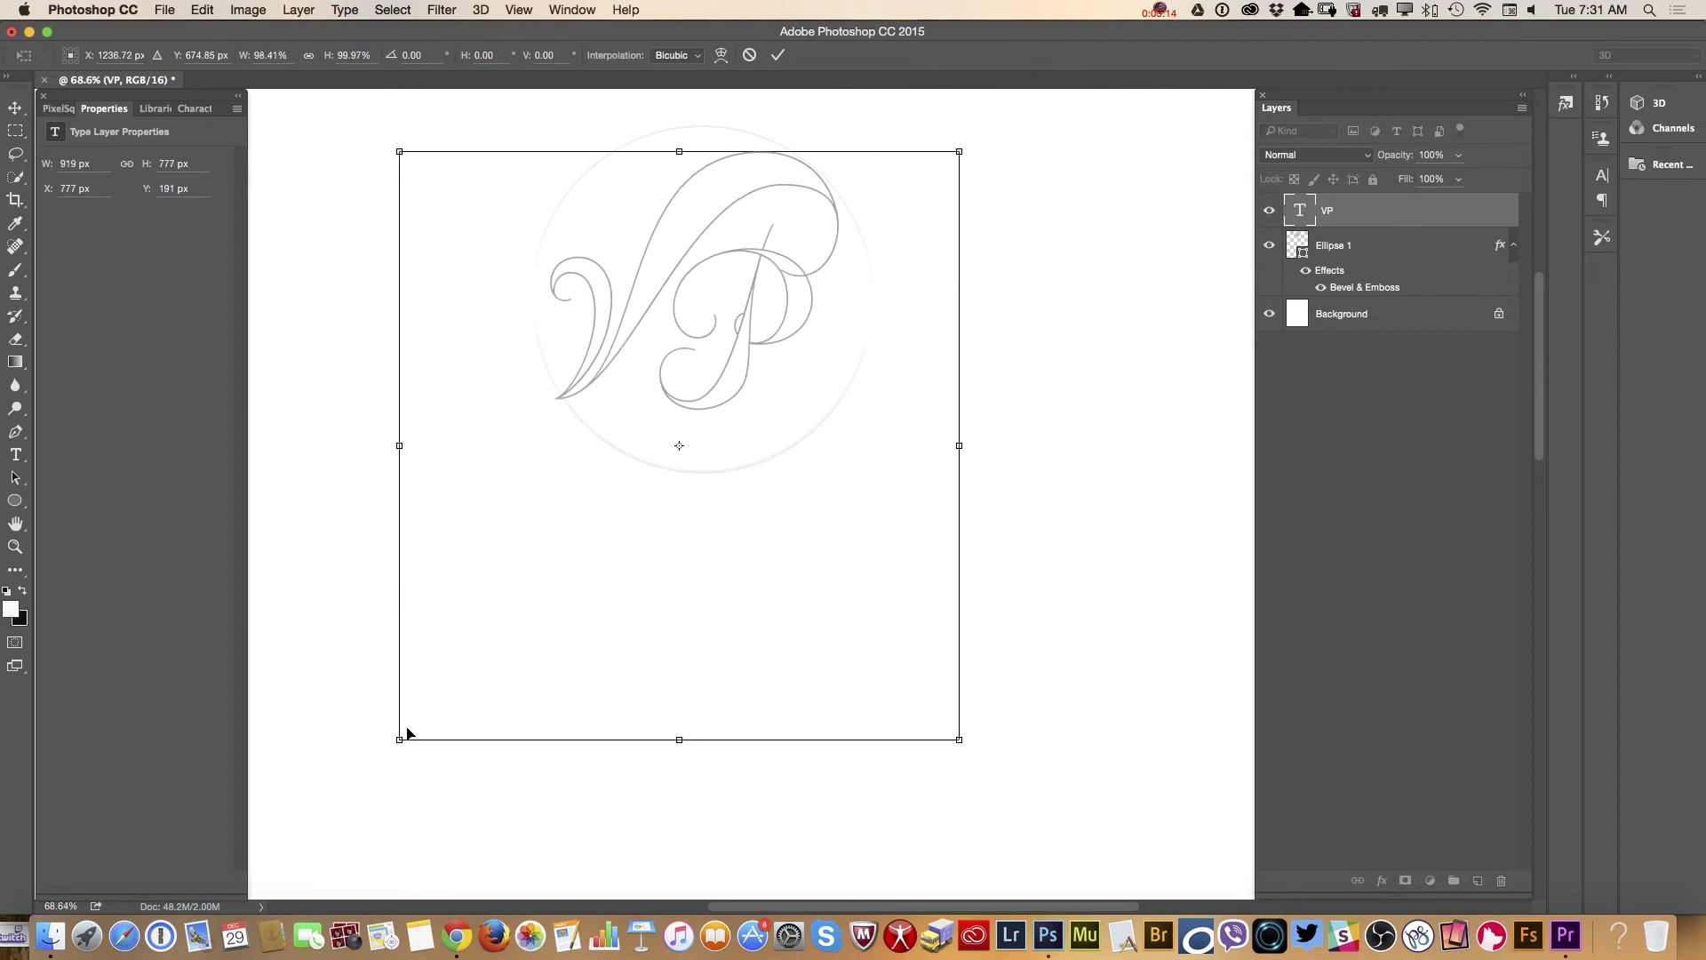
{"action": "left_click_drag", "start_coordinate": [397, 740], "coordinate": [411, 733]}
{"action": "left_click_drag", "start_coordinate": [962, 149], "coordinate": [958, 153]}
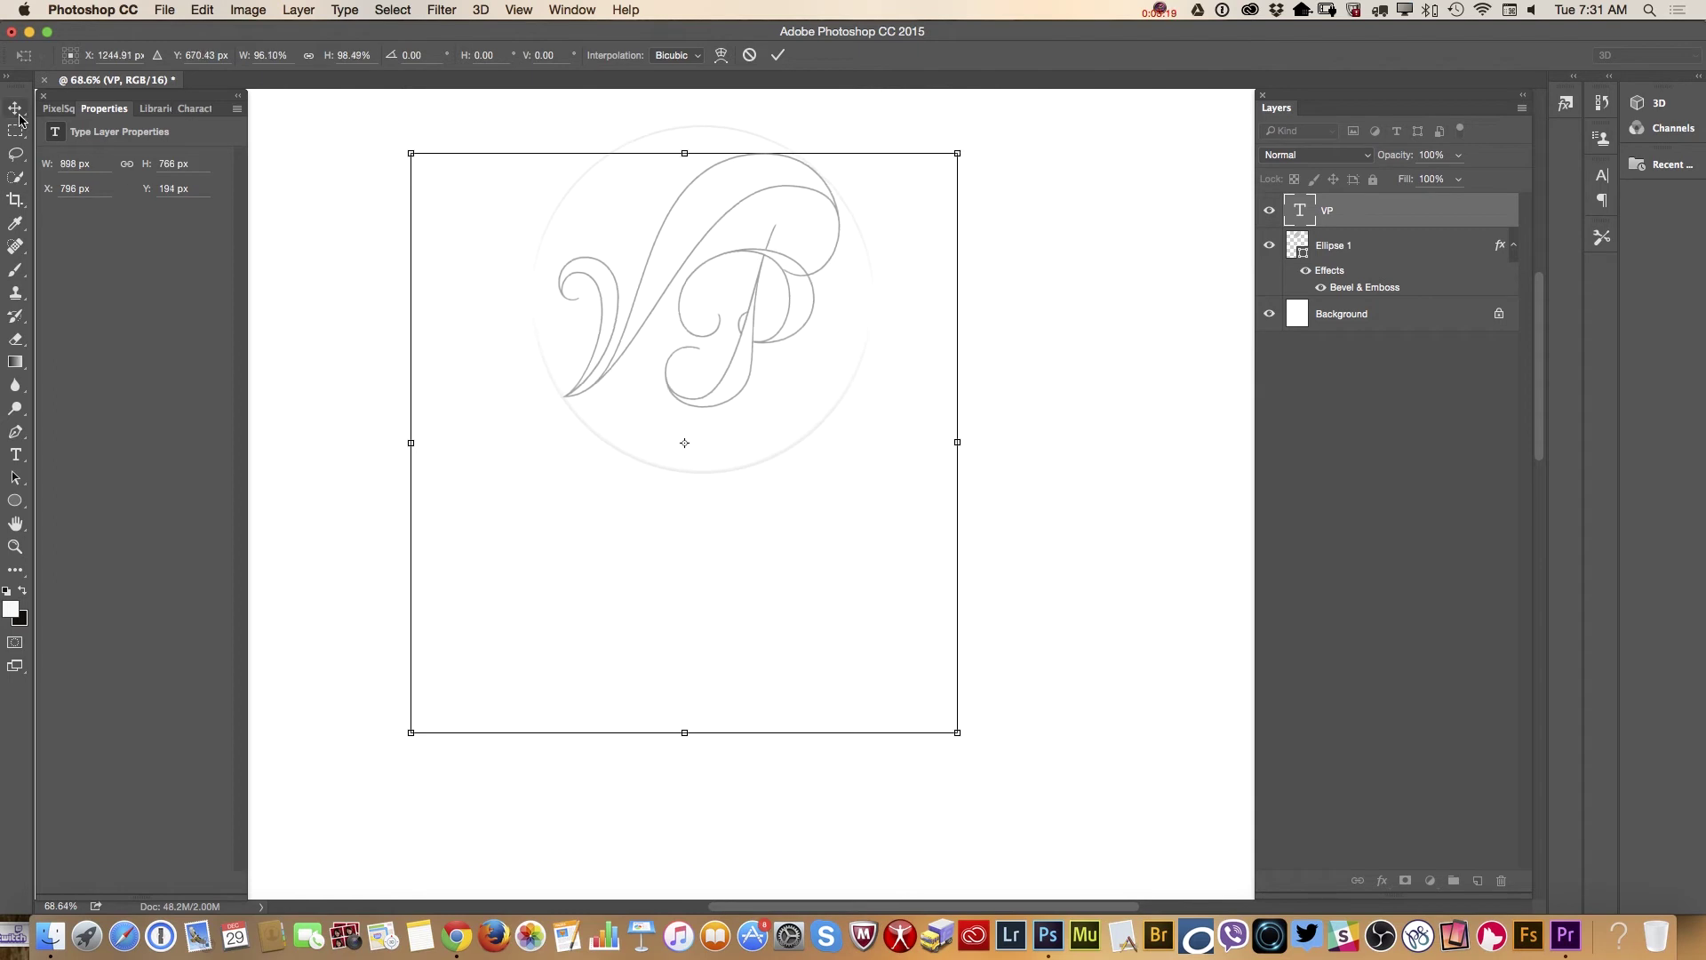
{"action": "left_click", "coordinate": [19, 114]}
{"action": "left_click", "coordinate": [1010, 323]}
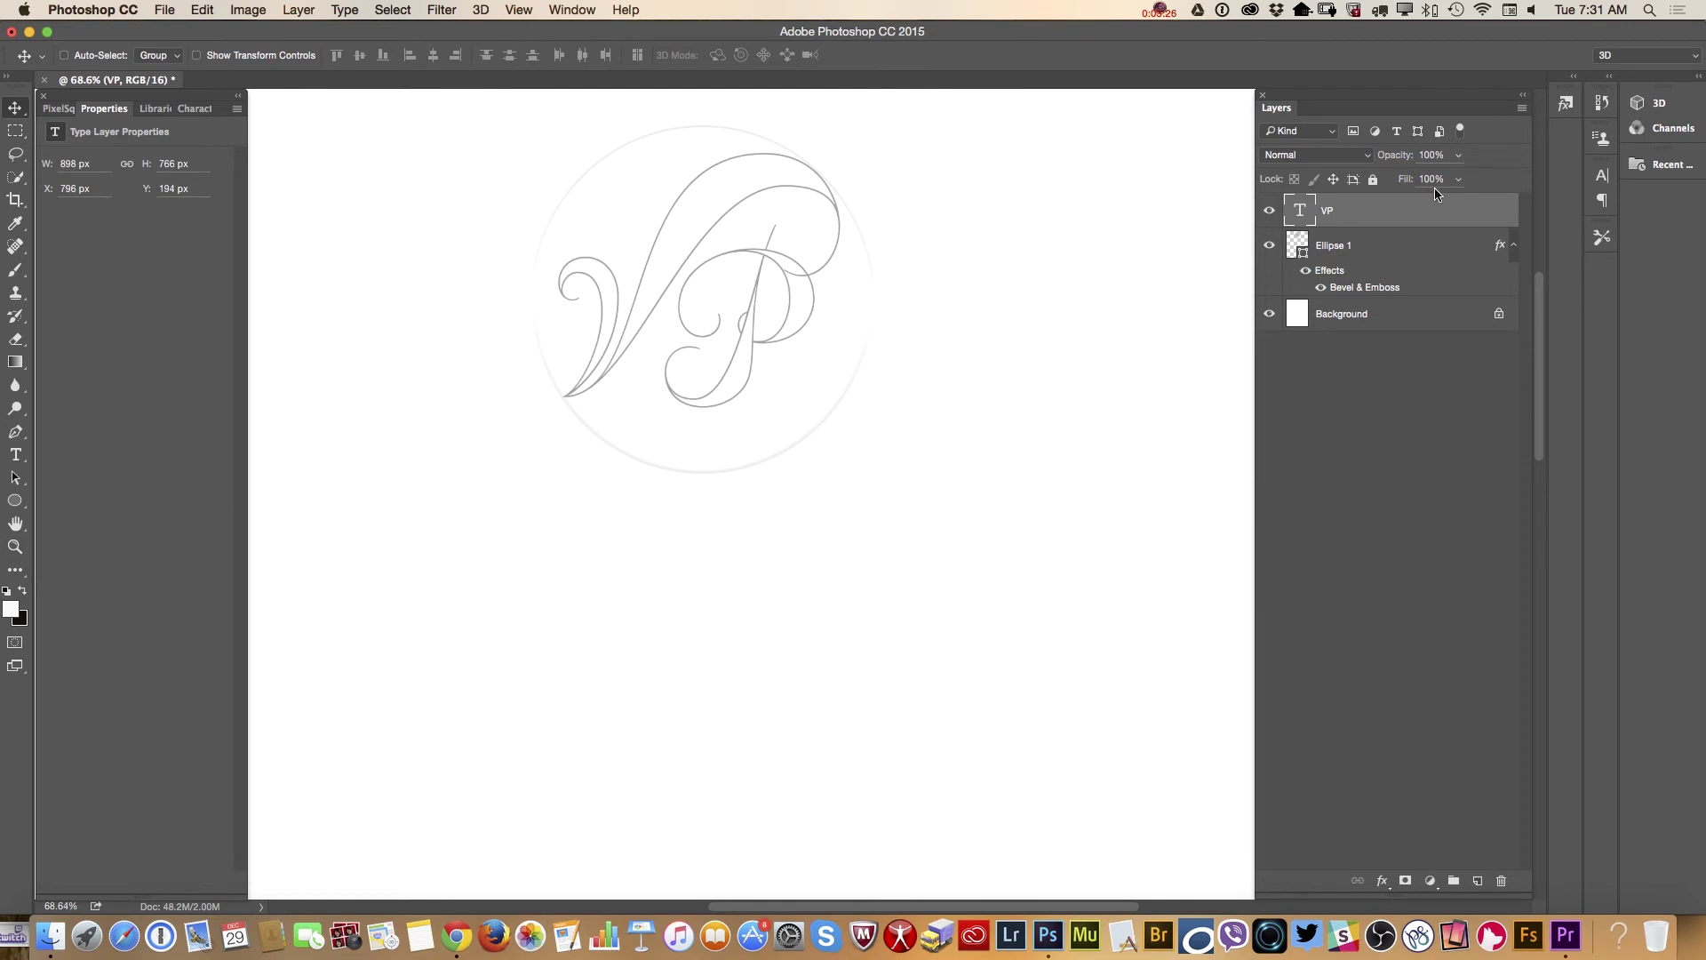
{"action": "left_click", "coordinate": [1458, 181]}
Set the VP layer's fill to 0% and copy Ellipse 1's layer style.
{"action": "left_click_drag", "start_coordinate": [1457, 205], "coordinate": [1366, 208]}
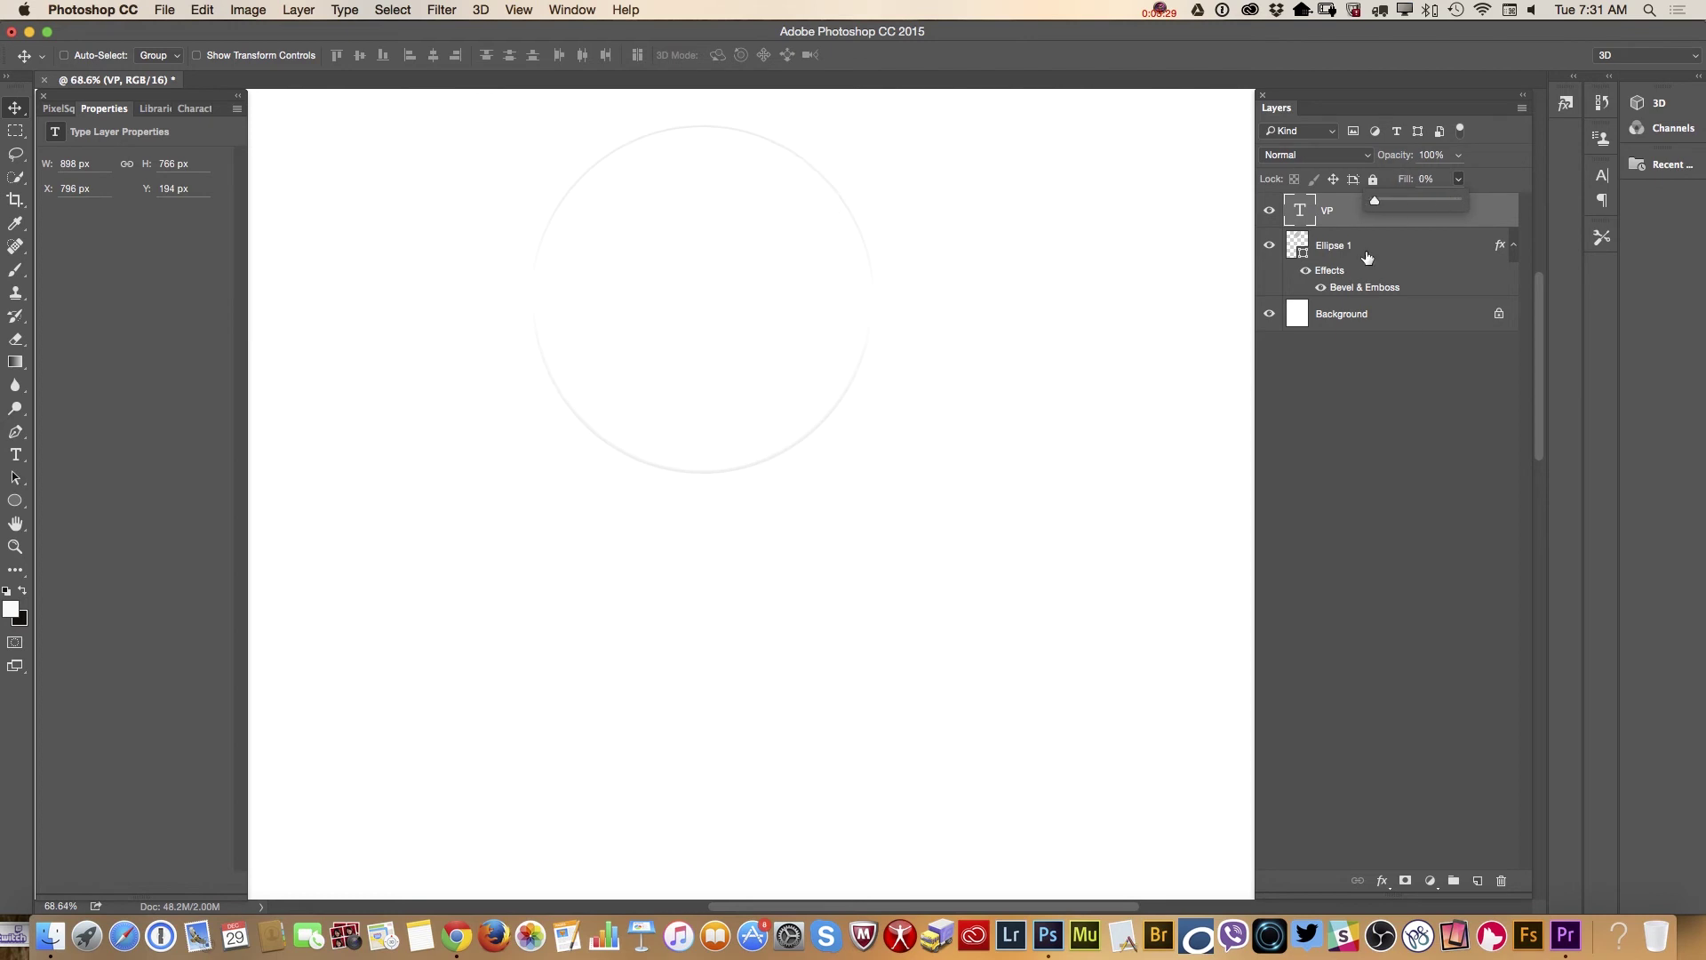
{"action": "left_click", "coordinate": [1370, 254]}
{"action": "left_click", "coordinate": [1370, 253]}
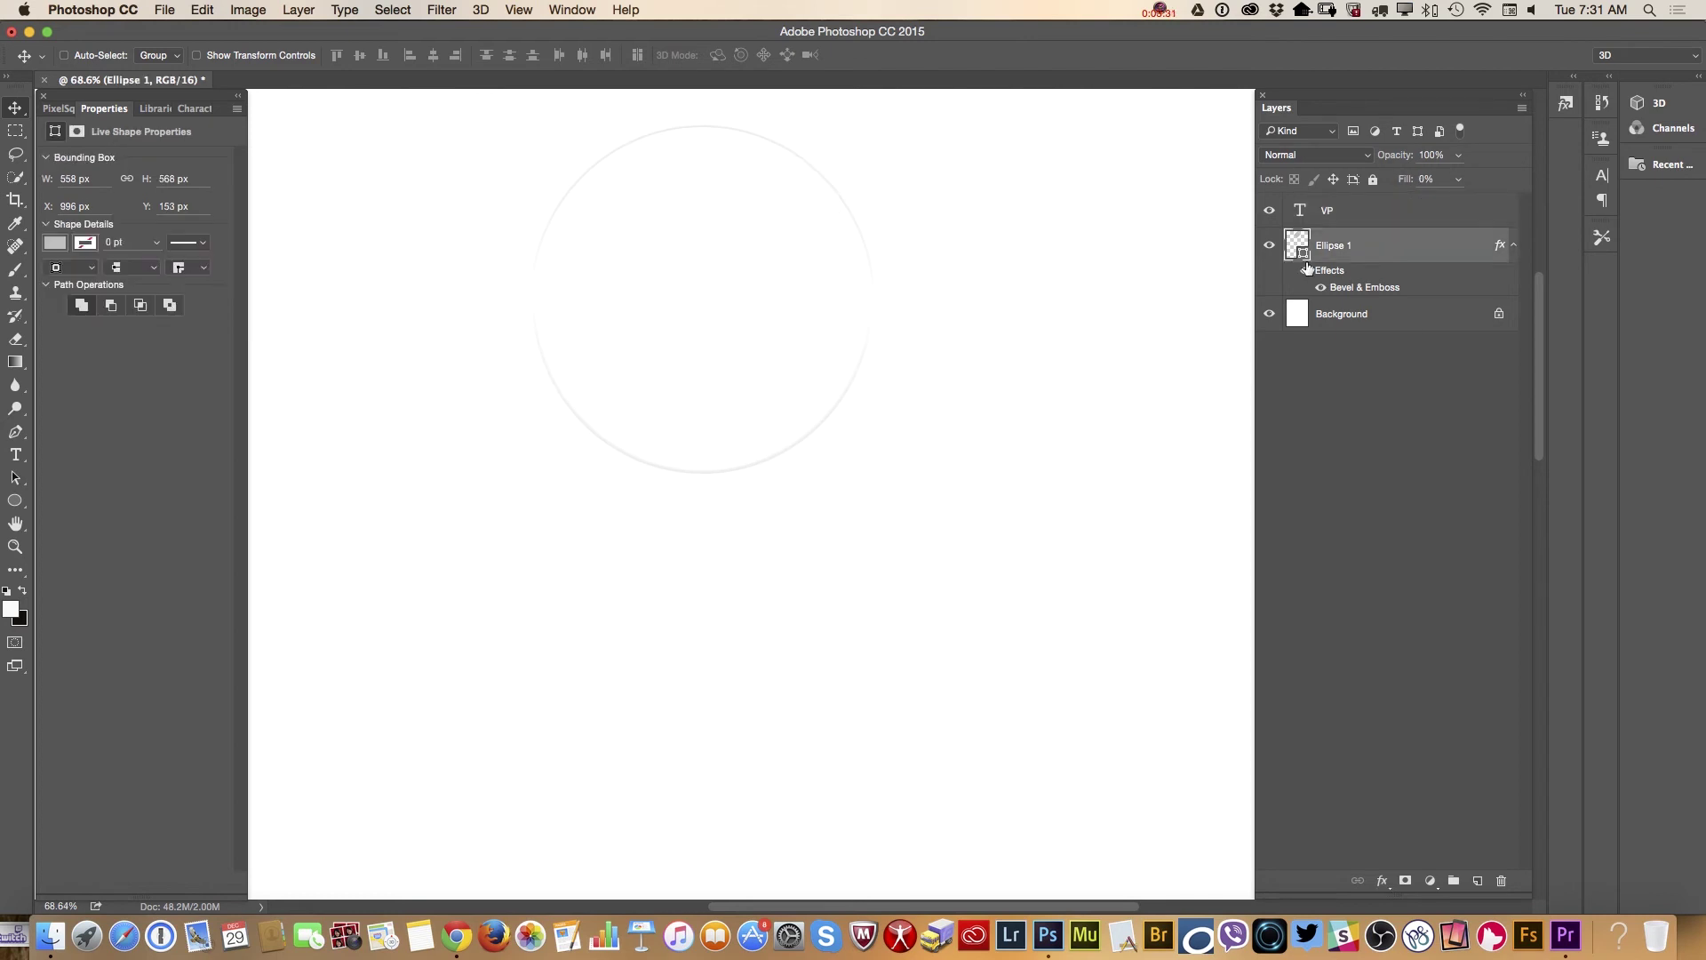
{"action": "right_click", "coordinate": [1346, 240]}
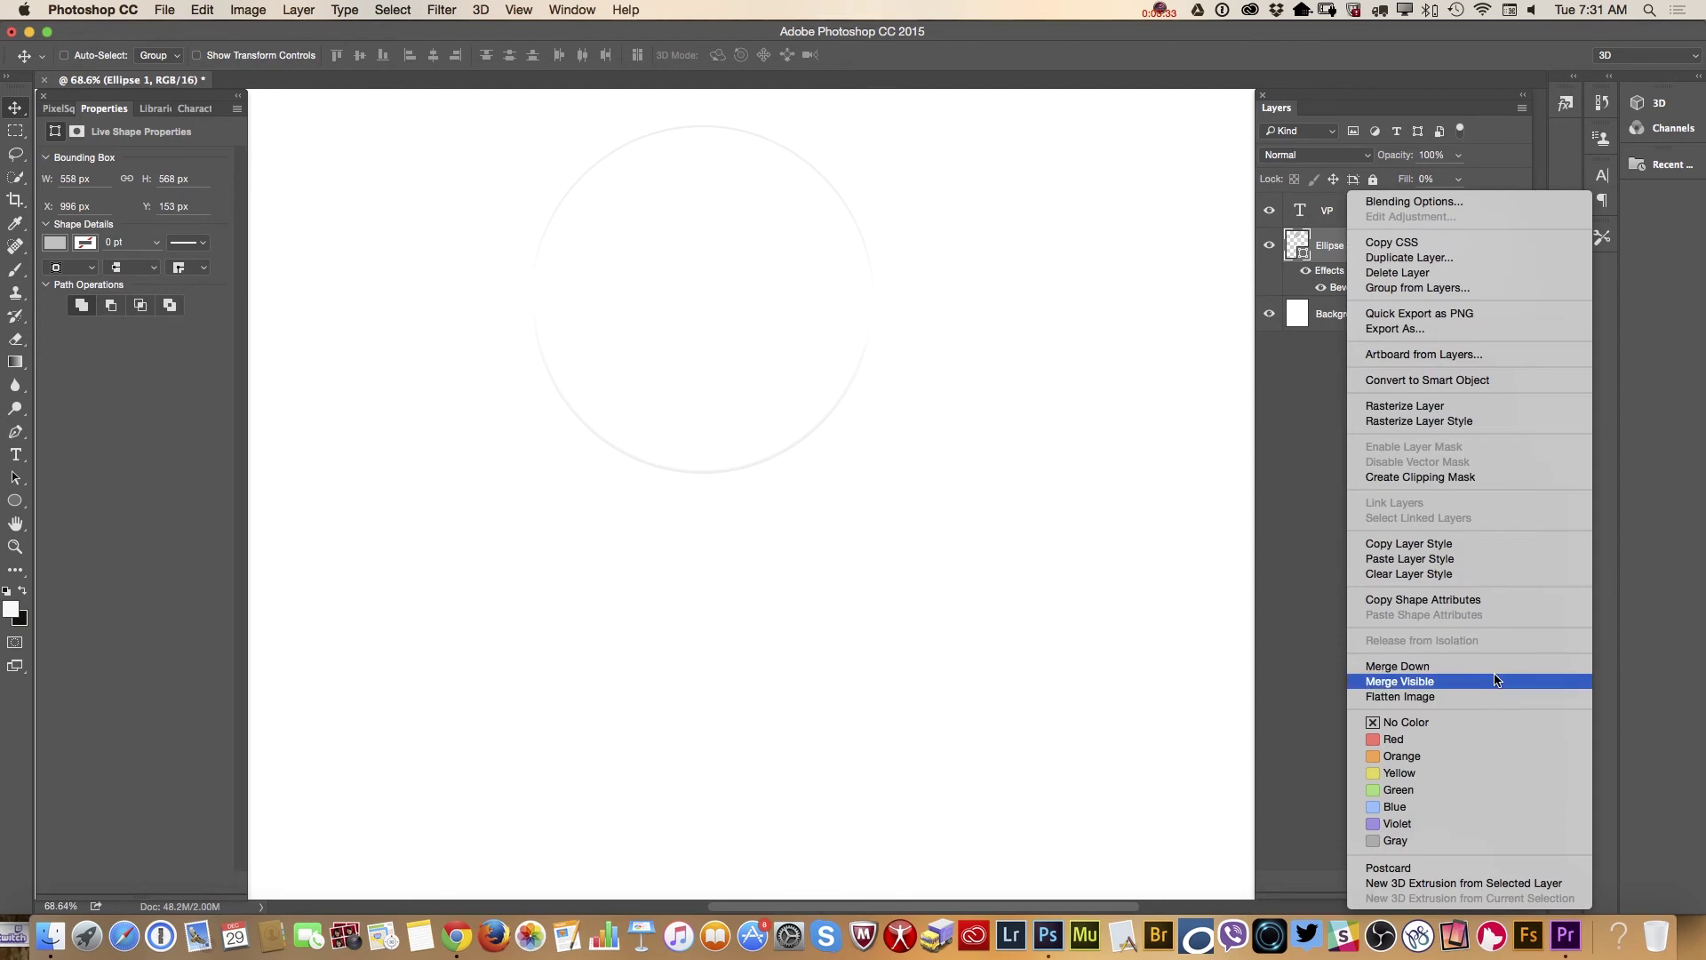
{"action": "left_click", "coordinate": [1437, 548]}
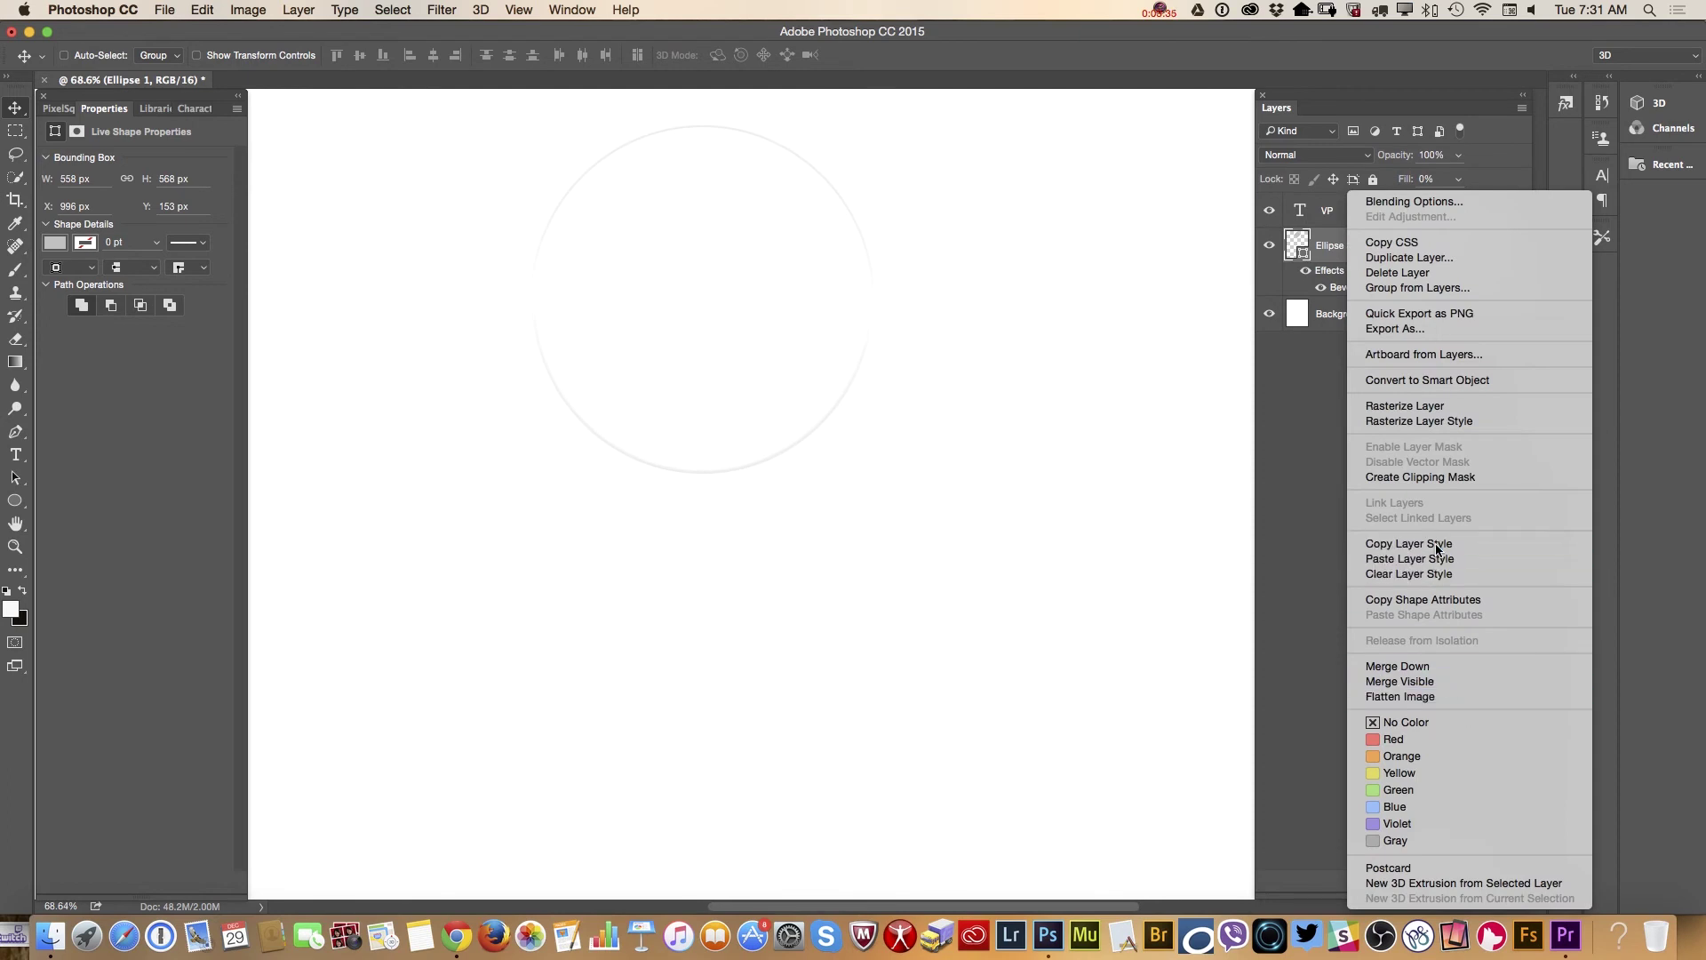
Paste the copied Bevel & Emboss style onto the VP text layer.
{"action": "left_click", "coordinate": [1352, 217]}
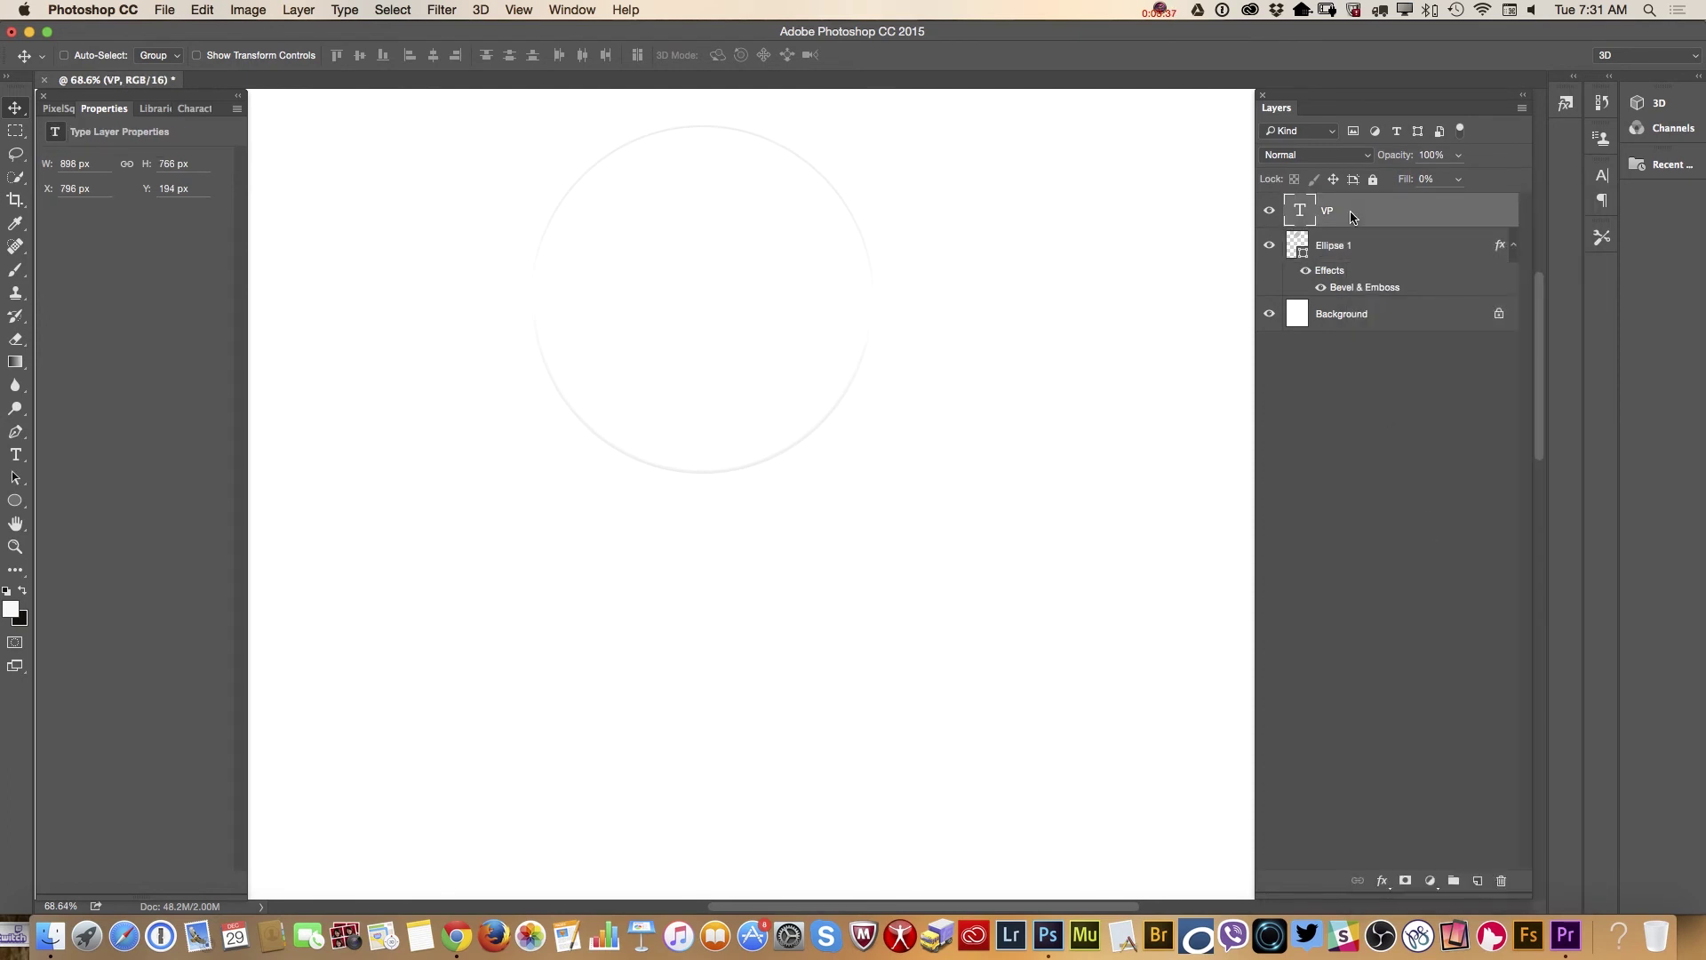
{"action": "right_click", "coordinate": [1352, 217]}
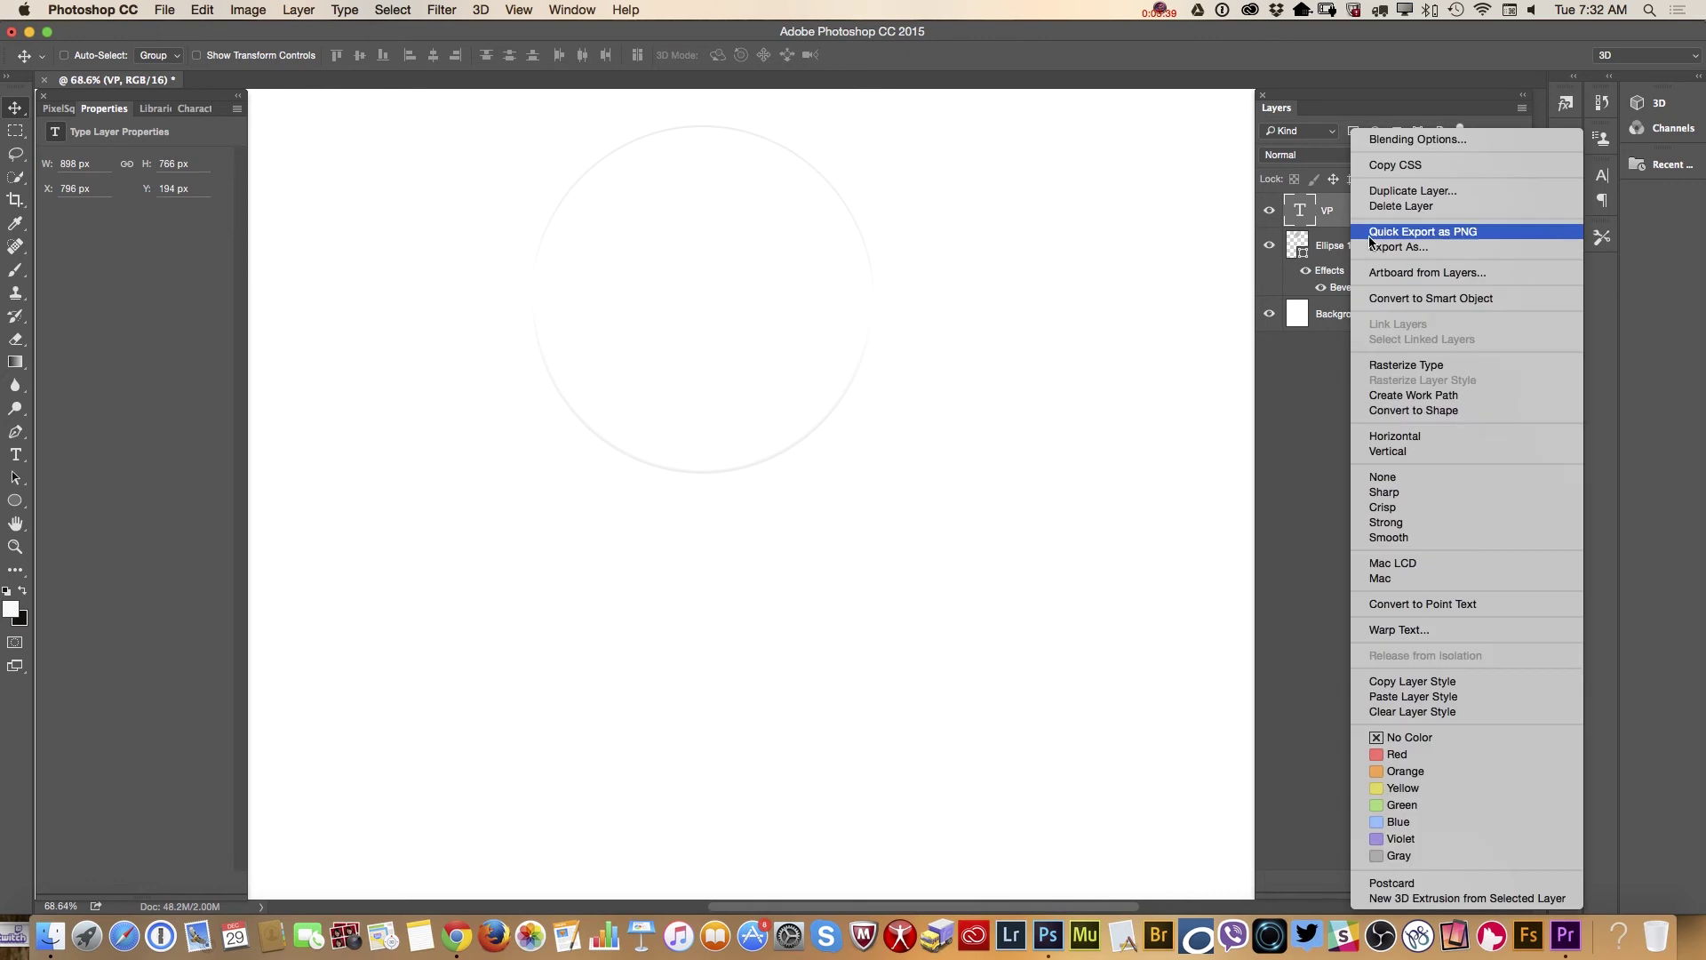
{"action": "left_click", "coordinate": [1447, 696]}
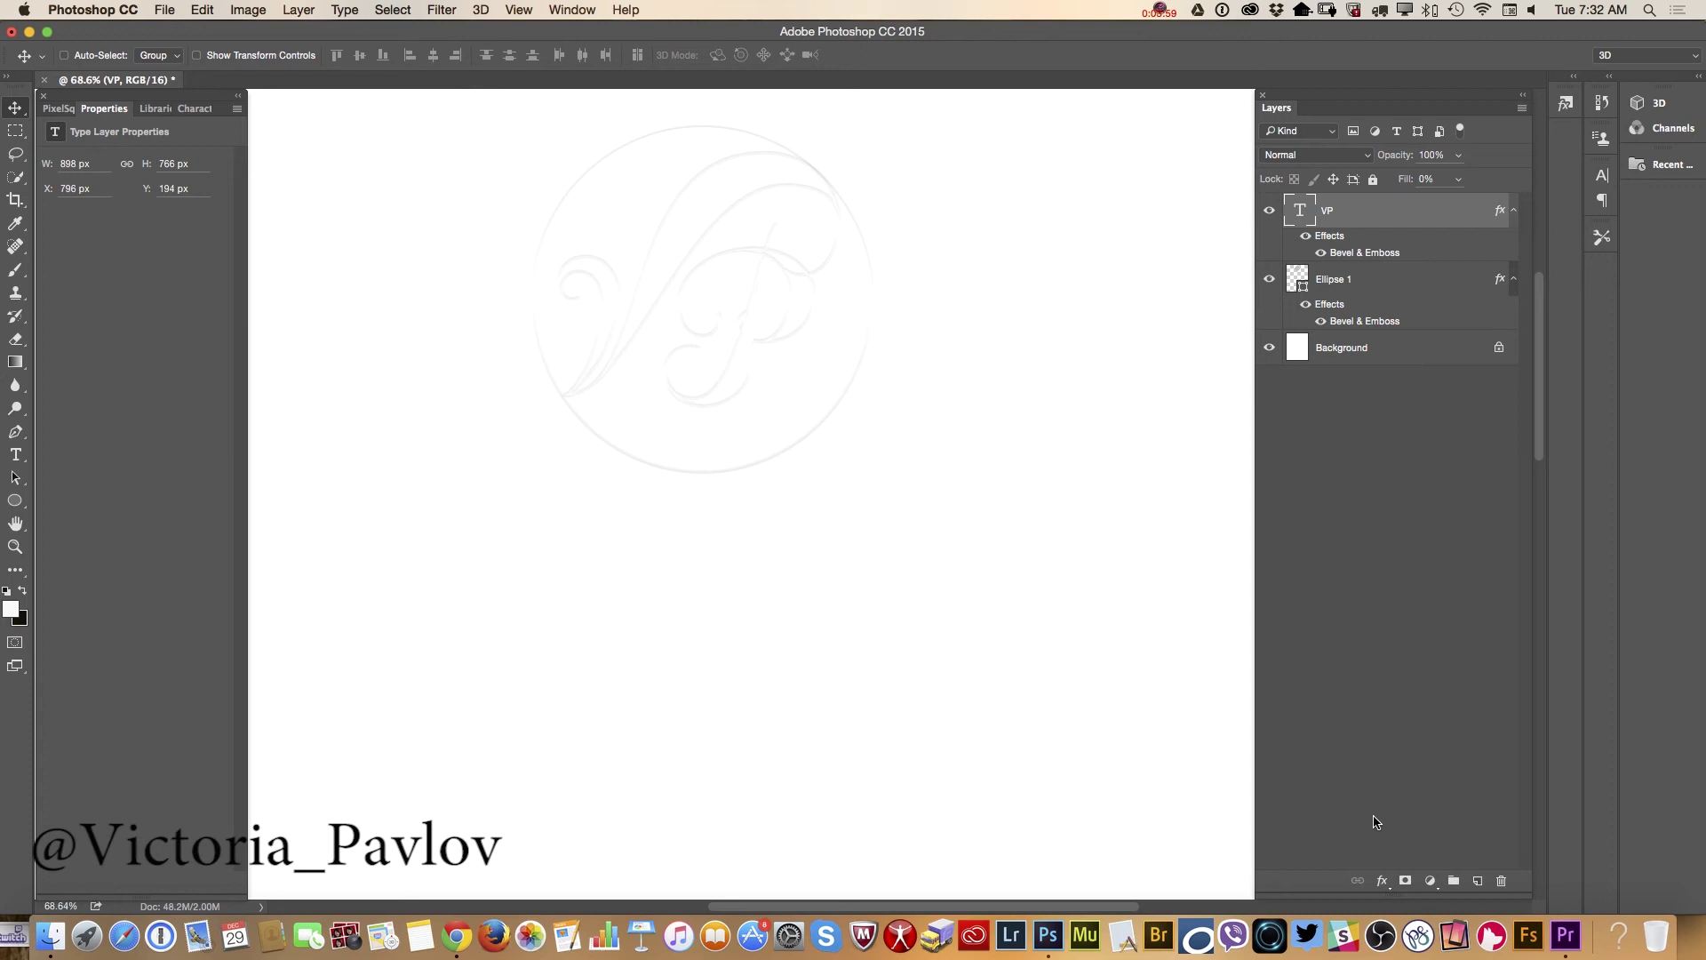
Add a Stroke effect to the VP text in a warm gold colour.
{"action": "left_click", "coordinate": [1381, 880]}
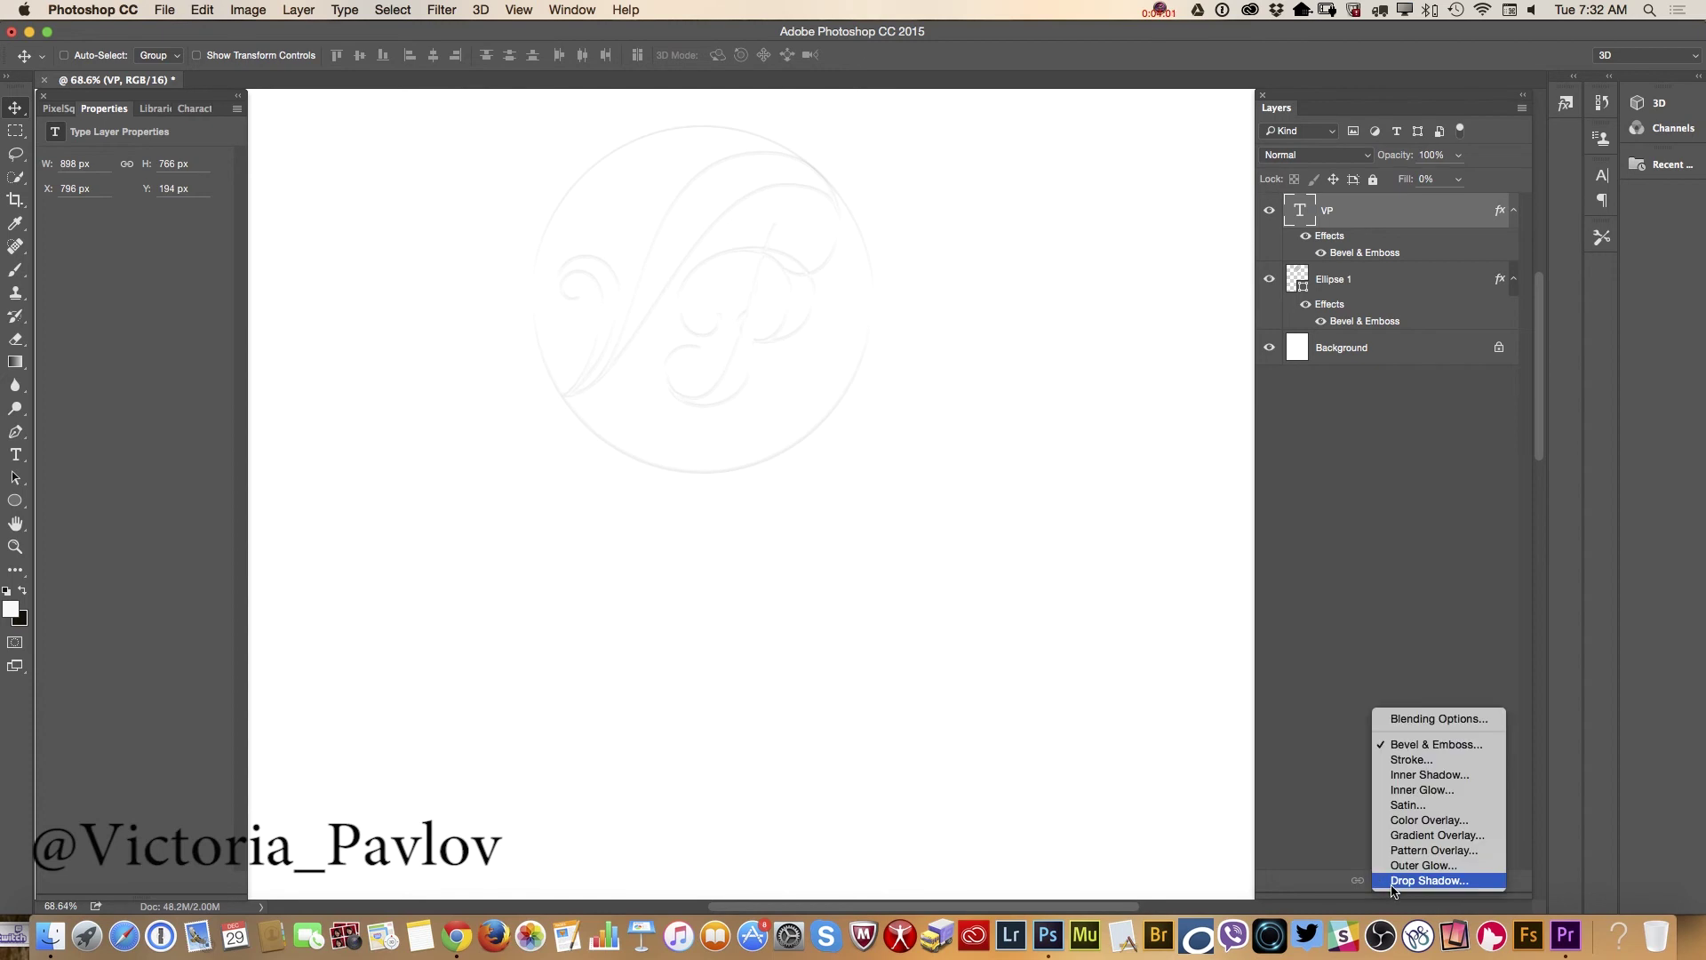
{"action": "left_click", "coordinate": [1432, 760]}
{"action": "left_click", "coordinate": [1124, 522]}
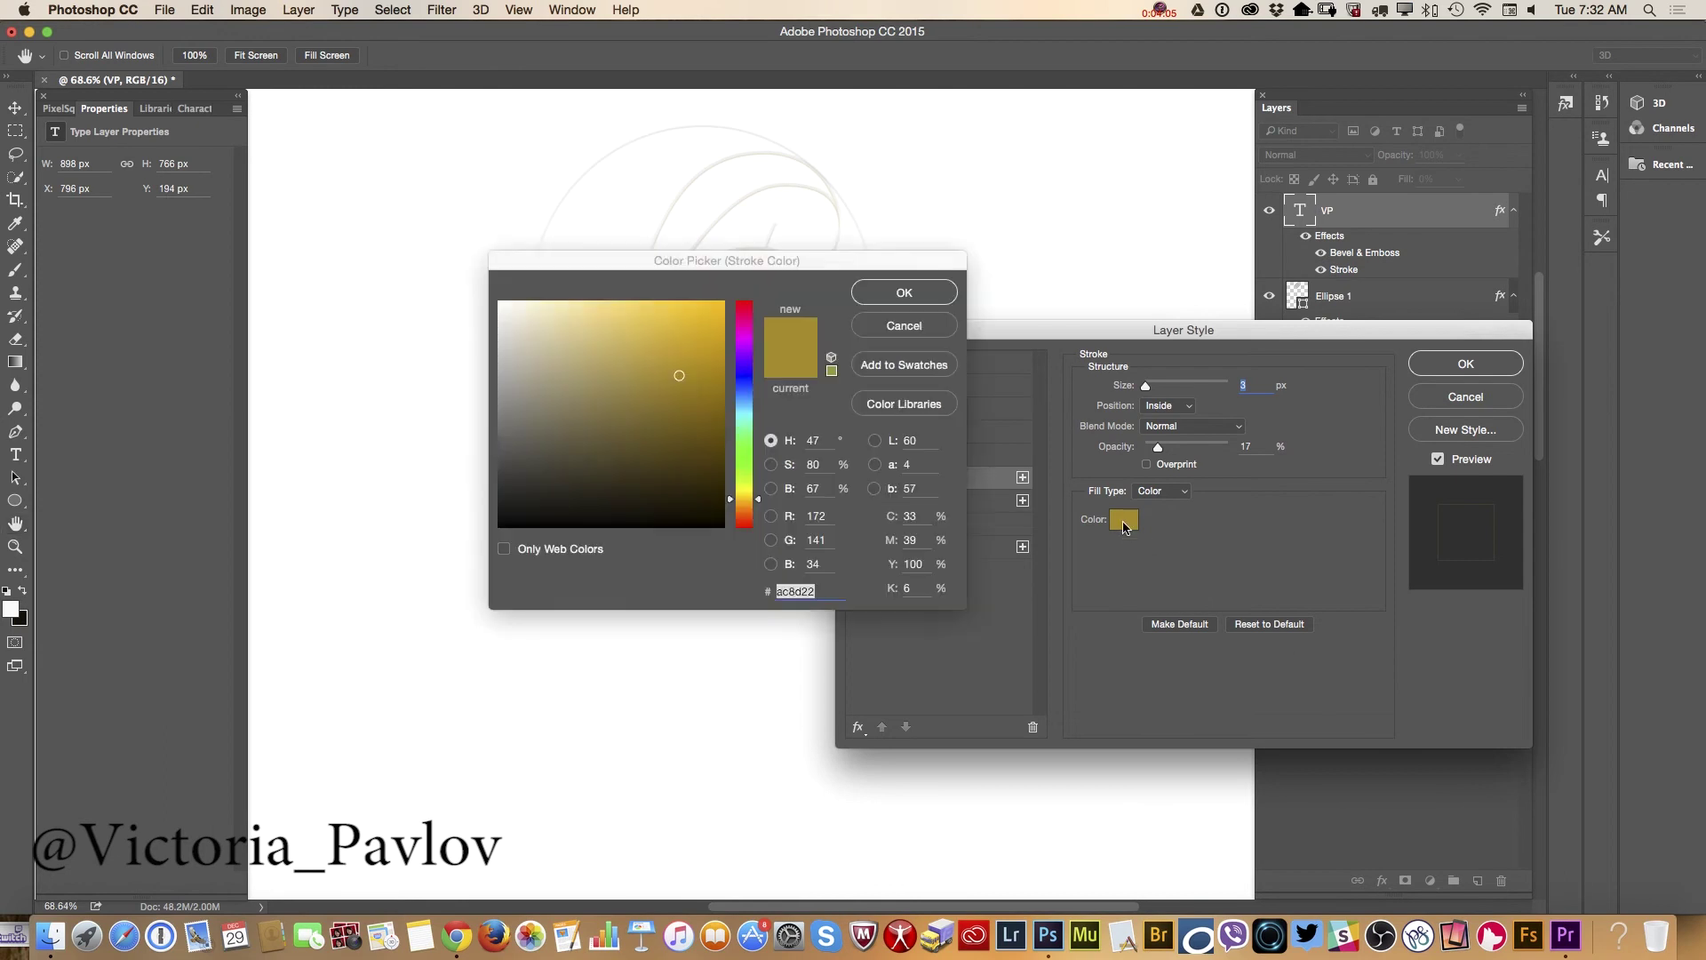
{"action": "left_click_drag", "start_coordinate": [701, 260], "coordinate": [624, 535]}
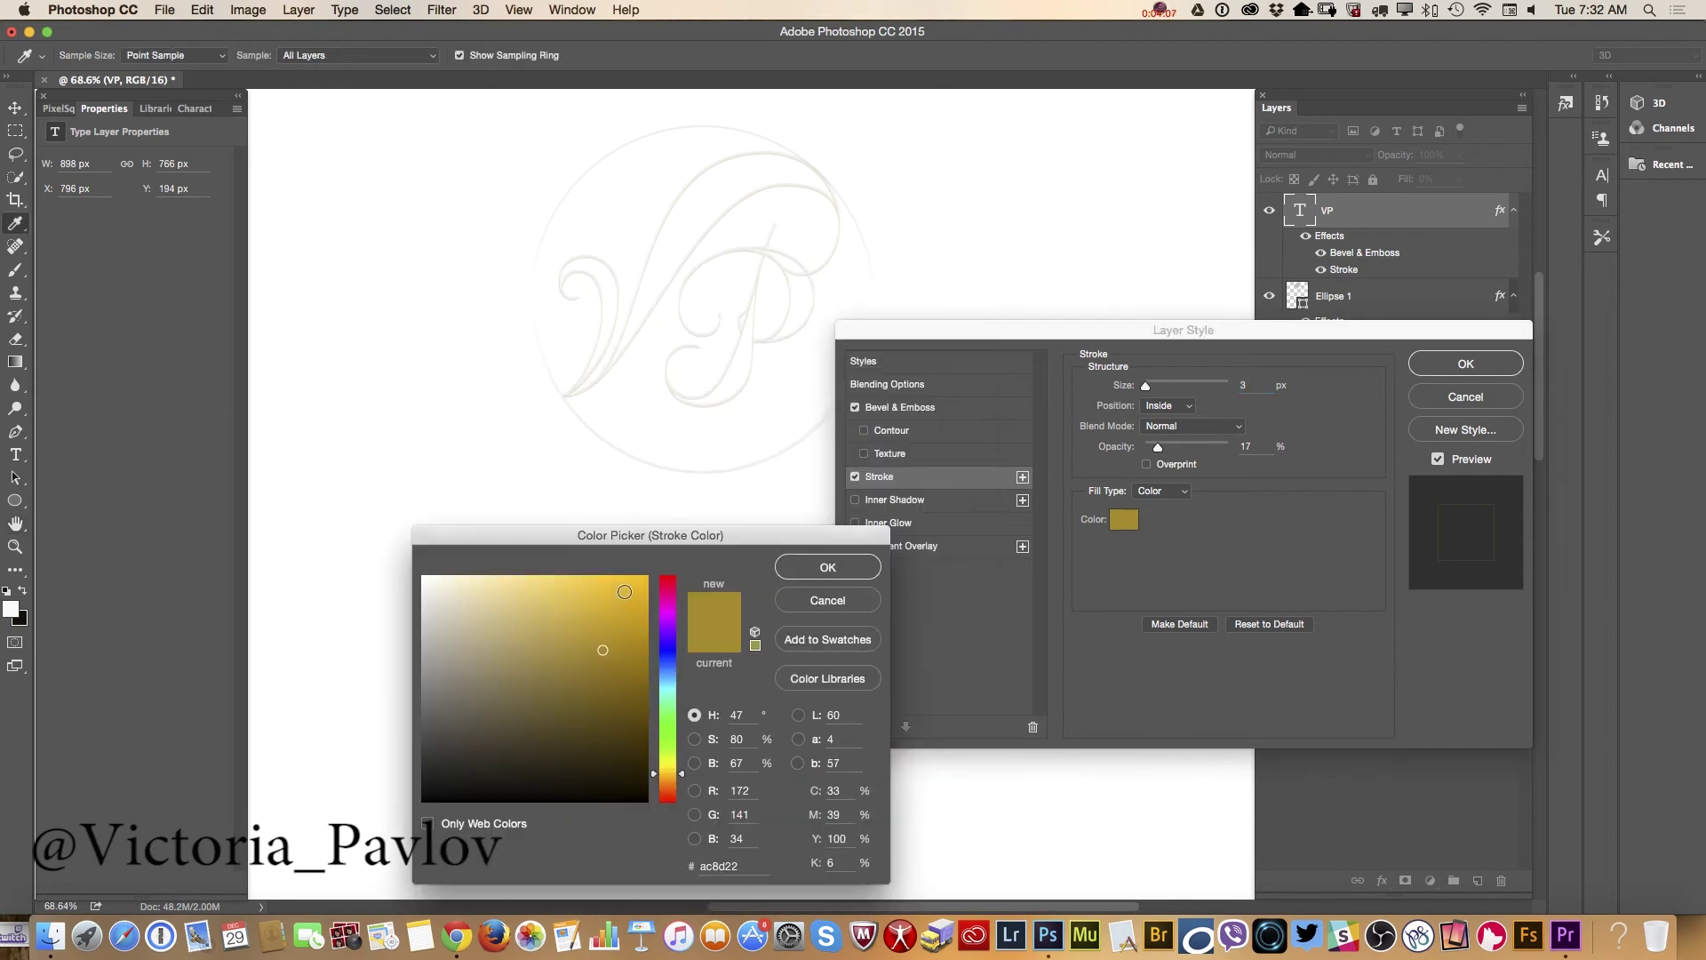
{"action": "left_click", "coordinate": [624, 591]}
{"action": "left_click_drag", "start_coordinate": [673, 777], "coordinate": [673, 767]}
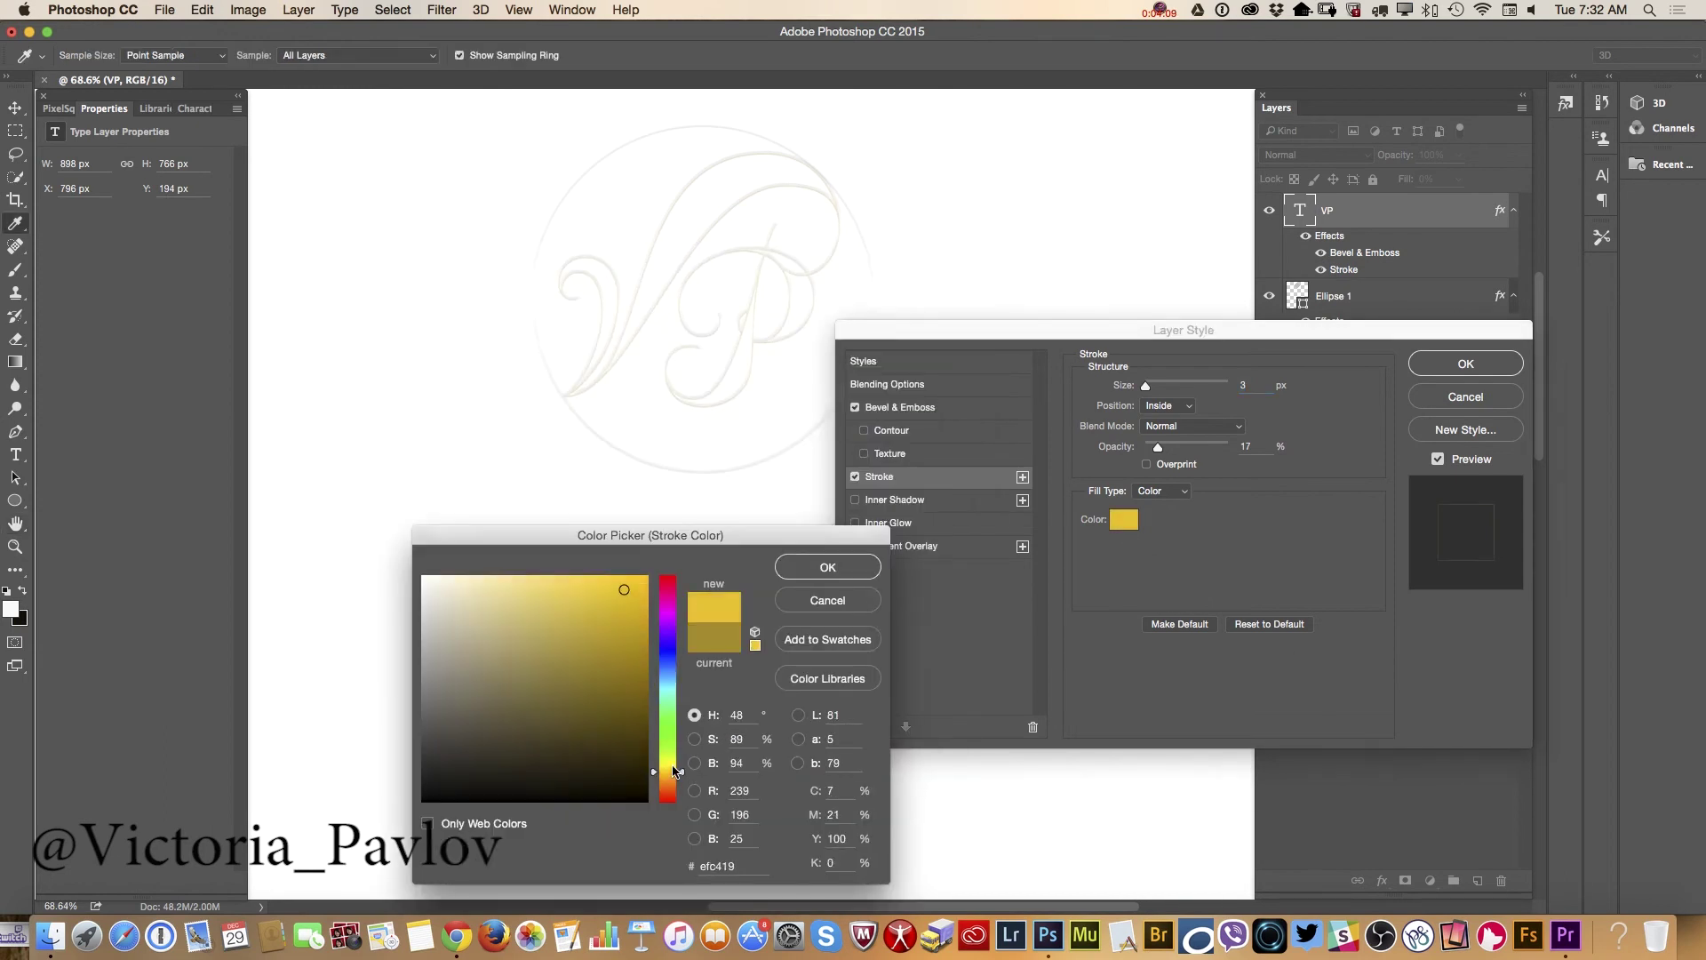
{"action": "left_click_drag", "start_coordinate": [629, 591], "coordinate": [637, 640]}
{"action": "left_click", "coordinate": [633, 592]}
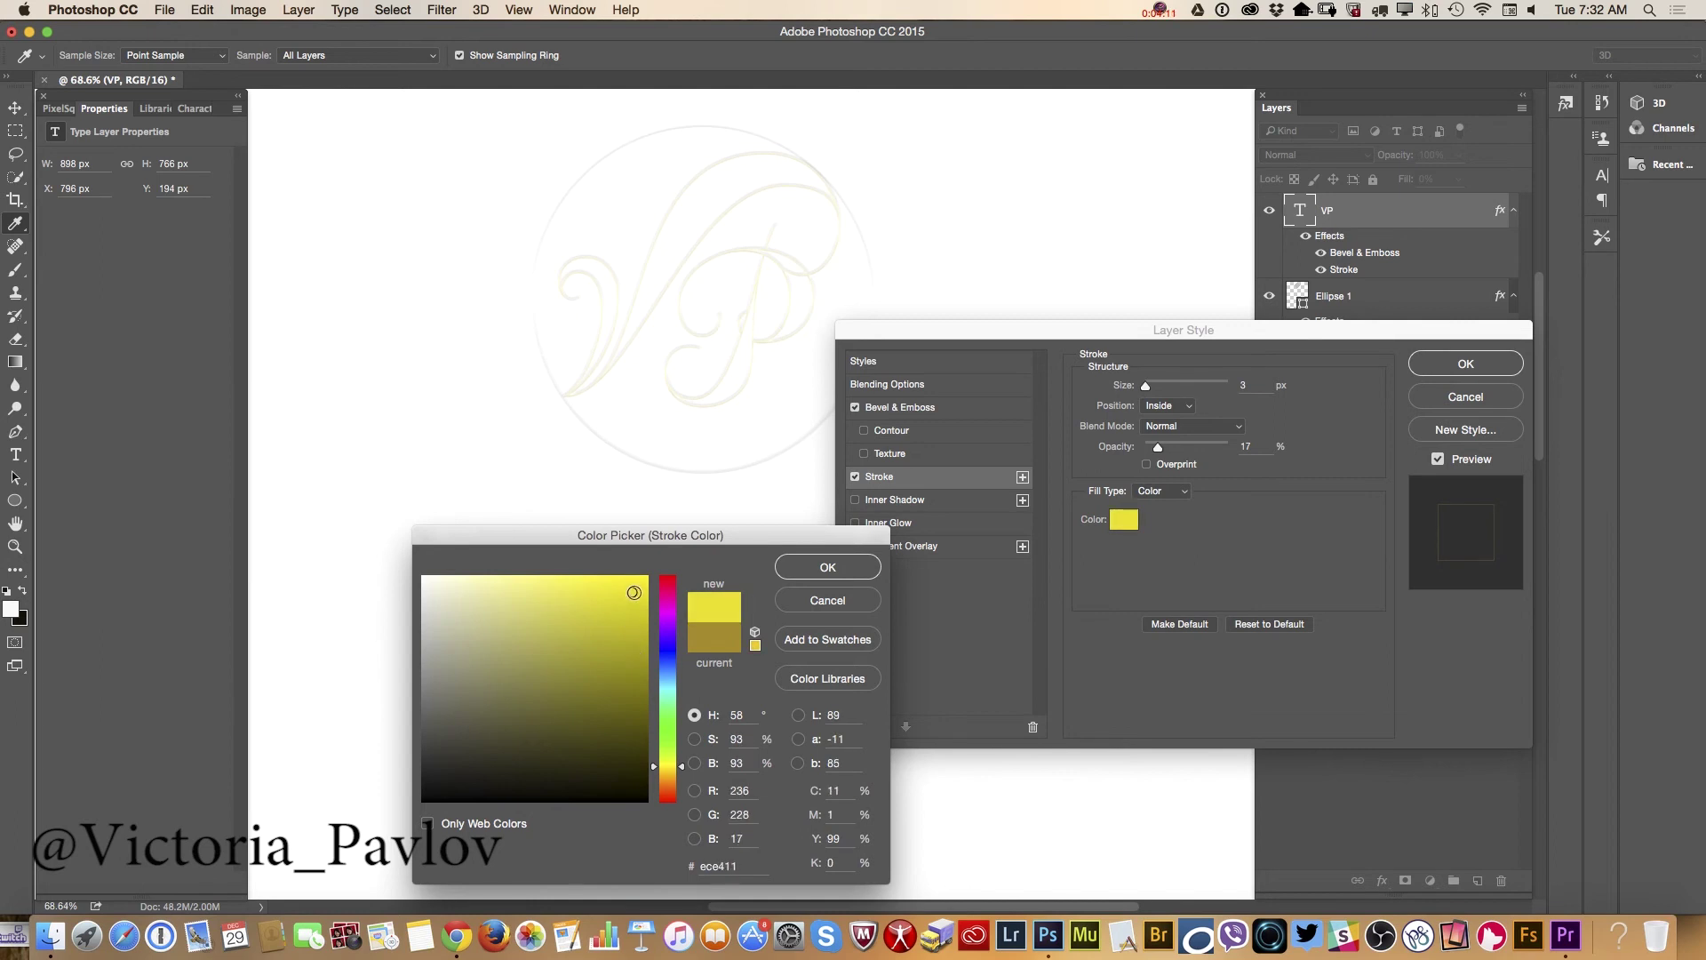
{"action": "left_click_drag", "start_coordinate": [673, 766], "coordinate": [685, 780]}
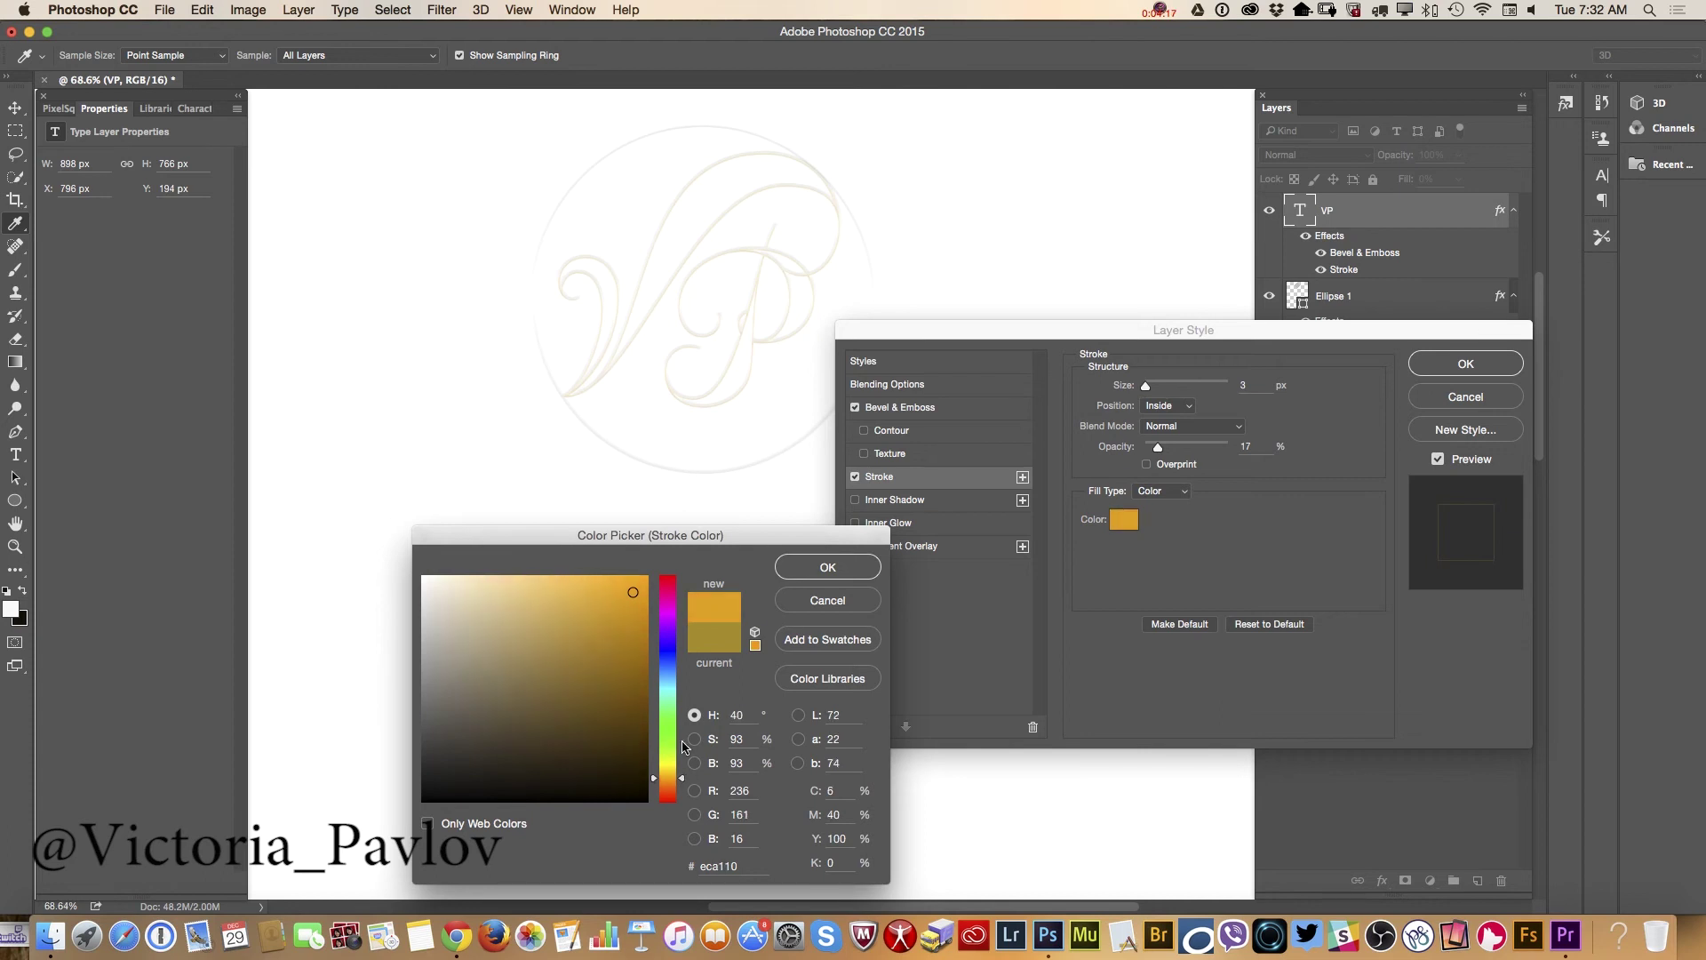
{"action": "left_click_drag", "start_coordinate": [632, 593], "coordinate": [613, 580]}
{"action": "left_click", "coordinate": [822, 568]}
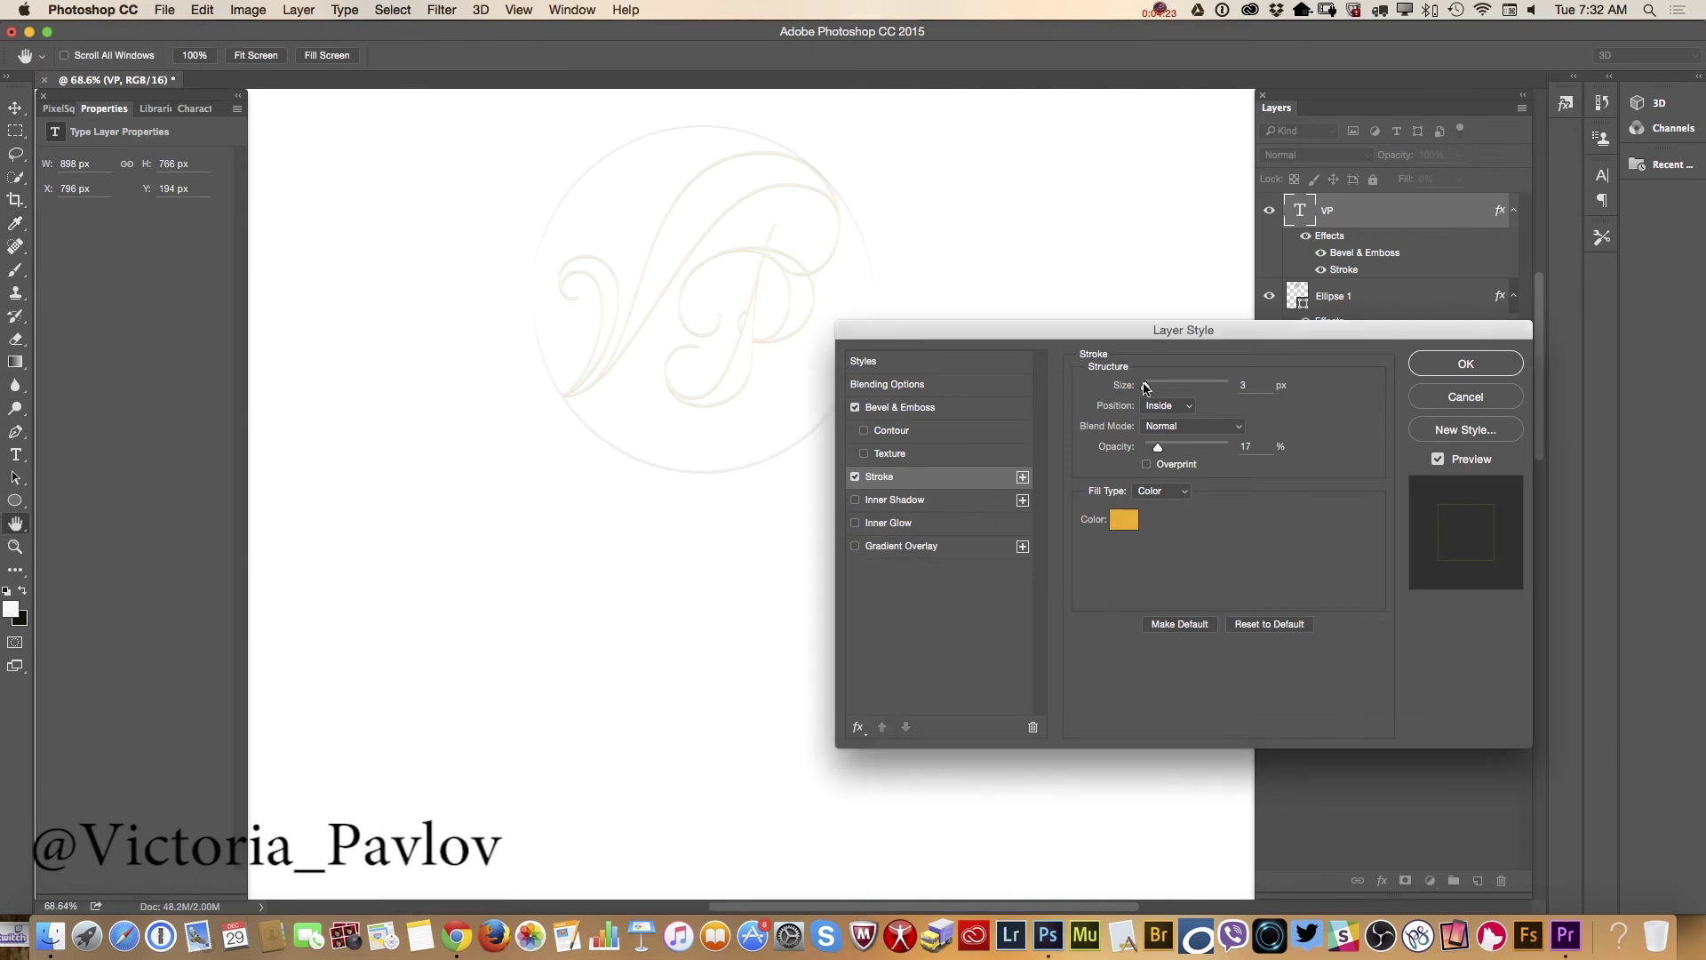
Set the gold stroke to 9 px and raise its opacity to 48%.
{"action": "mouse_move", "coordinate": [1145, 386]}
{"action": "left_mouse_down"}
{"action": "mouse_move", "coordinate": [1185, 388]}
{"action": "mouse_move", "coordinate": [1157, 388]}
{"action": "left_mouse_up"}
{"action": "mouse_move", "coordinate": [1159, 448]}
{"action": "left_mouse_down"}
{"action": "mouse_move", "coordinate": [1204, 450]}
{"action": "mouse_move", "coordinate": [1186, 451]}
{"action": "left_mouse_up"}
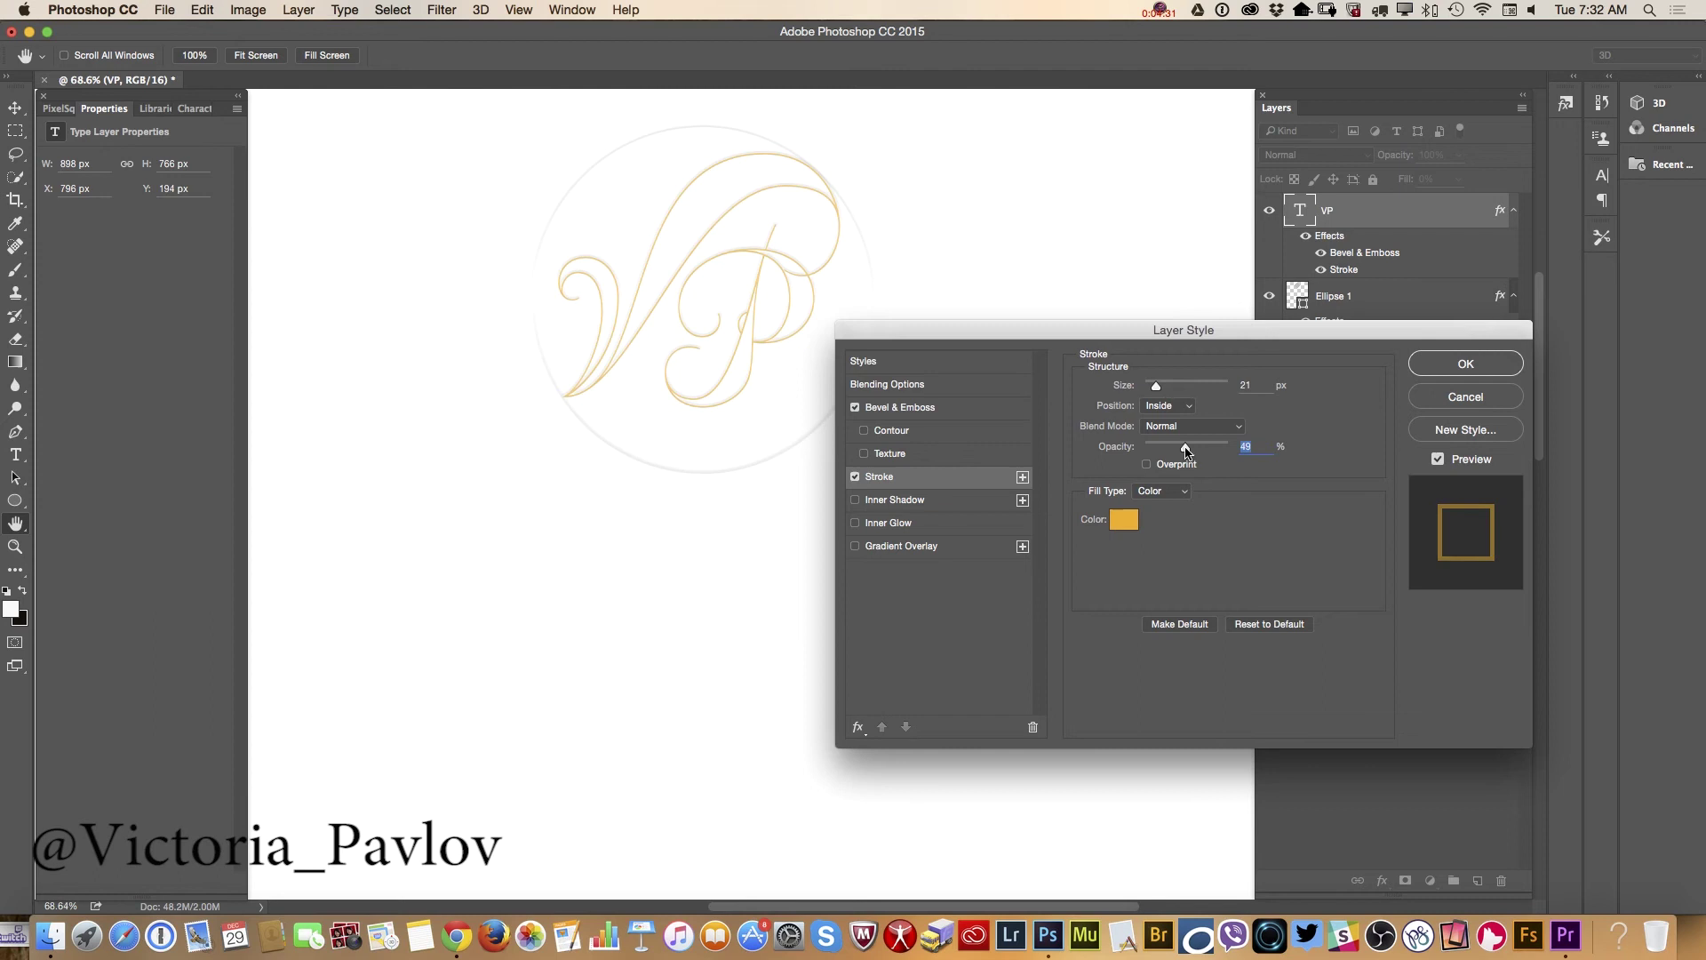
{"action": "mouse_move", "coordinate": [1146, 390]}
{"action": "left_mouse_down"}
{"action": "mouse_move", "coordinate": [1172, 388]}
{"action": "mouse_move", "coordinate": [1152, 388]}
{"action": "left_mouse_up"}
Apply the VP stroke and zoom out to see more of the page.
{"action": "left_click", "coordinate": [1461, 363]}
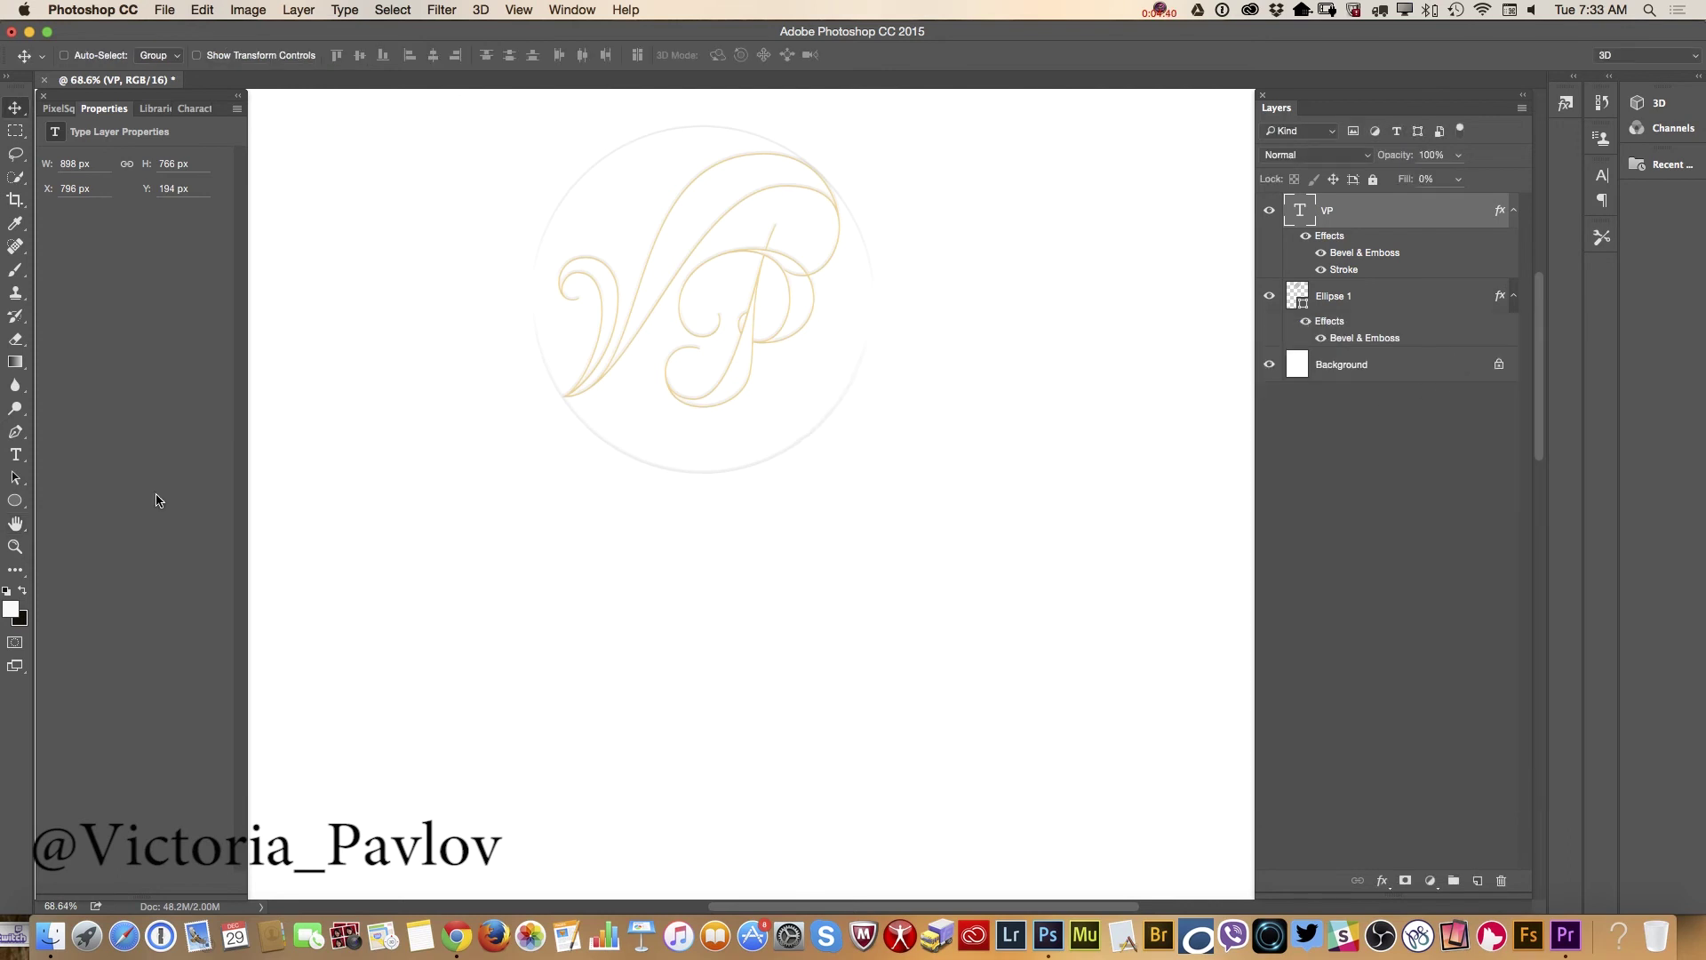
{"action": "left_click", "coordinate": [15, 547]}
{"action": "left_click_drag", "start_coordinate": [830, 498], "coordinate": [884, 476]}
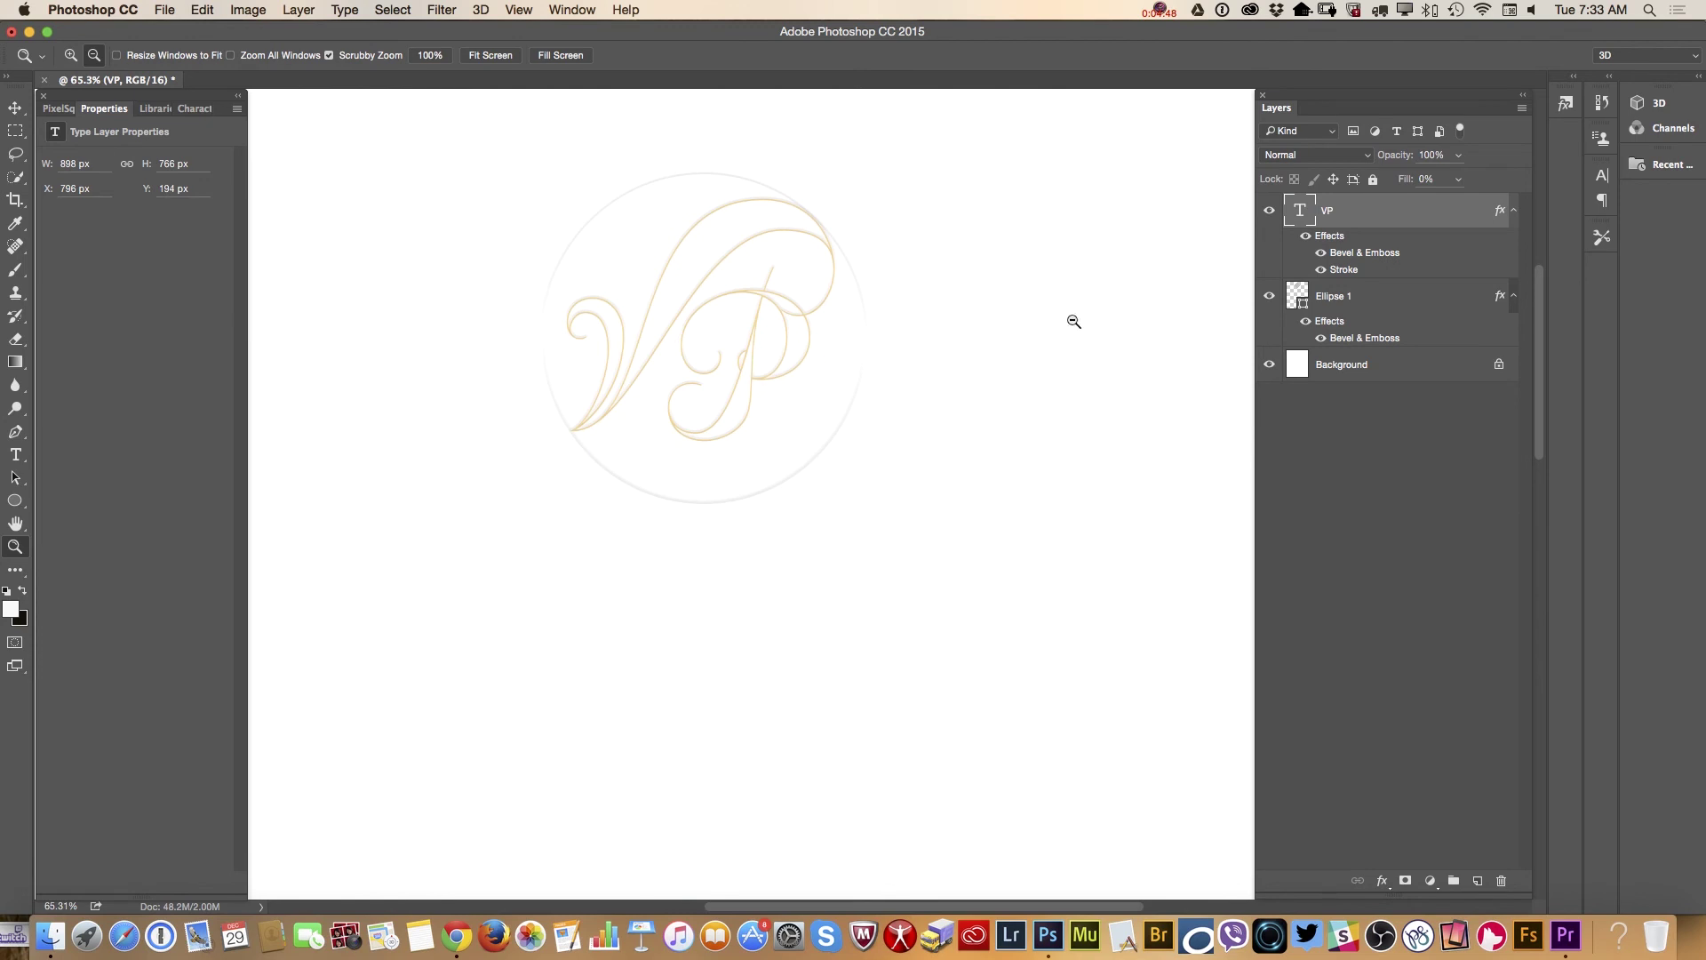
Give Ellipse 1 a gold edbd18 stroke at 40% opacity.
{"action": "left_click", "coordinate": [1363, 299]}
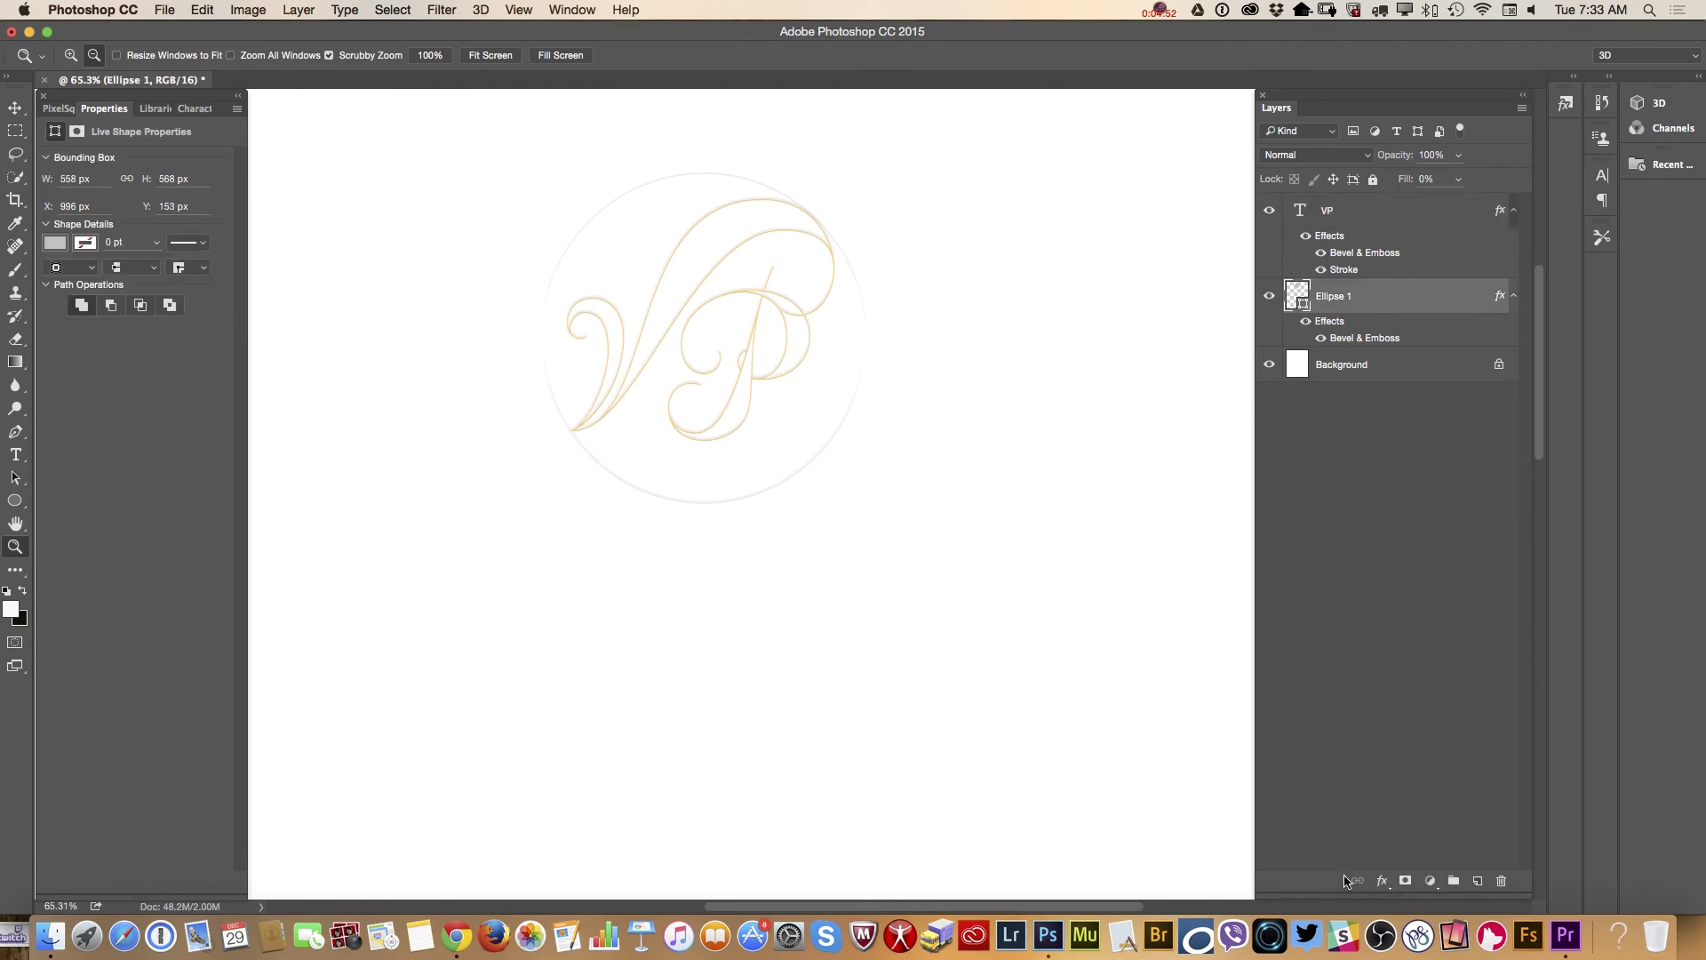
{"action": "left_click", "coordinate": [1382, 880]}
{"action": "left_click", "coordinate": [1434, 760]}
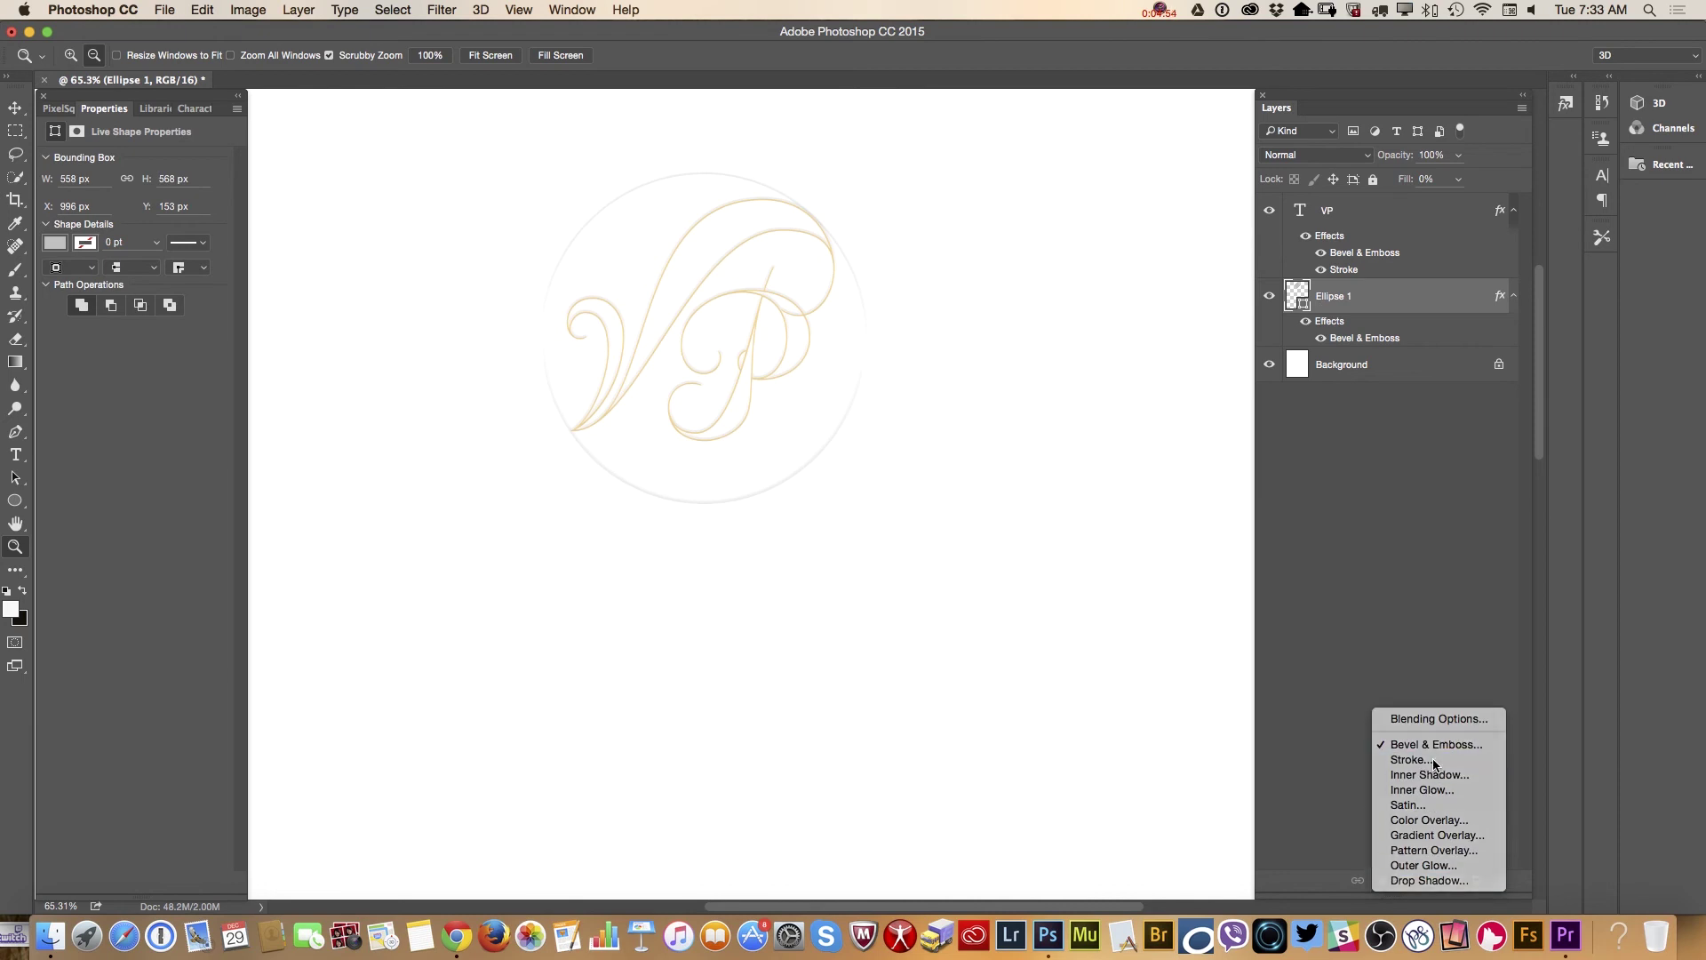
{"action": "left_click", "coordinate": [1124, 521]}
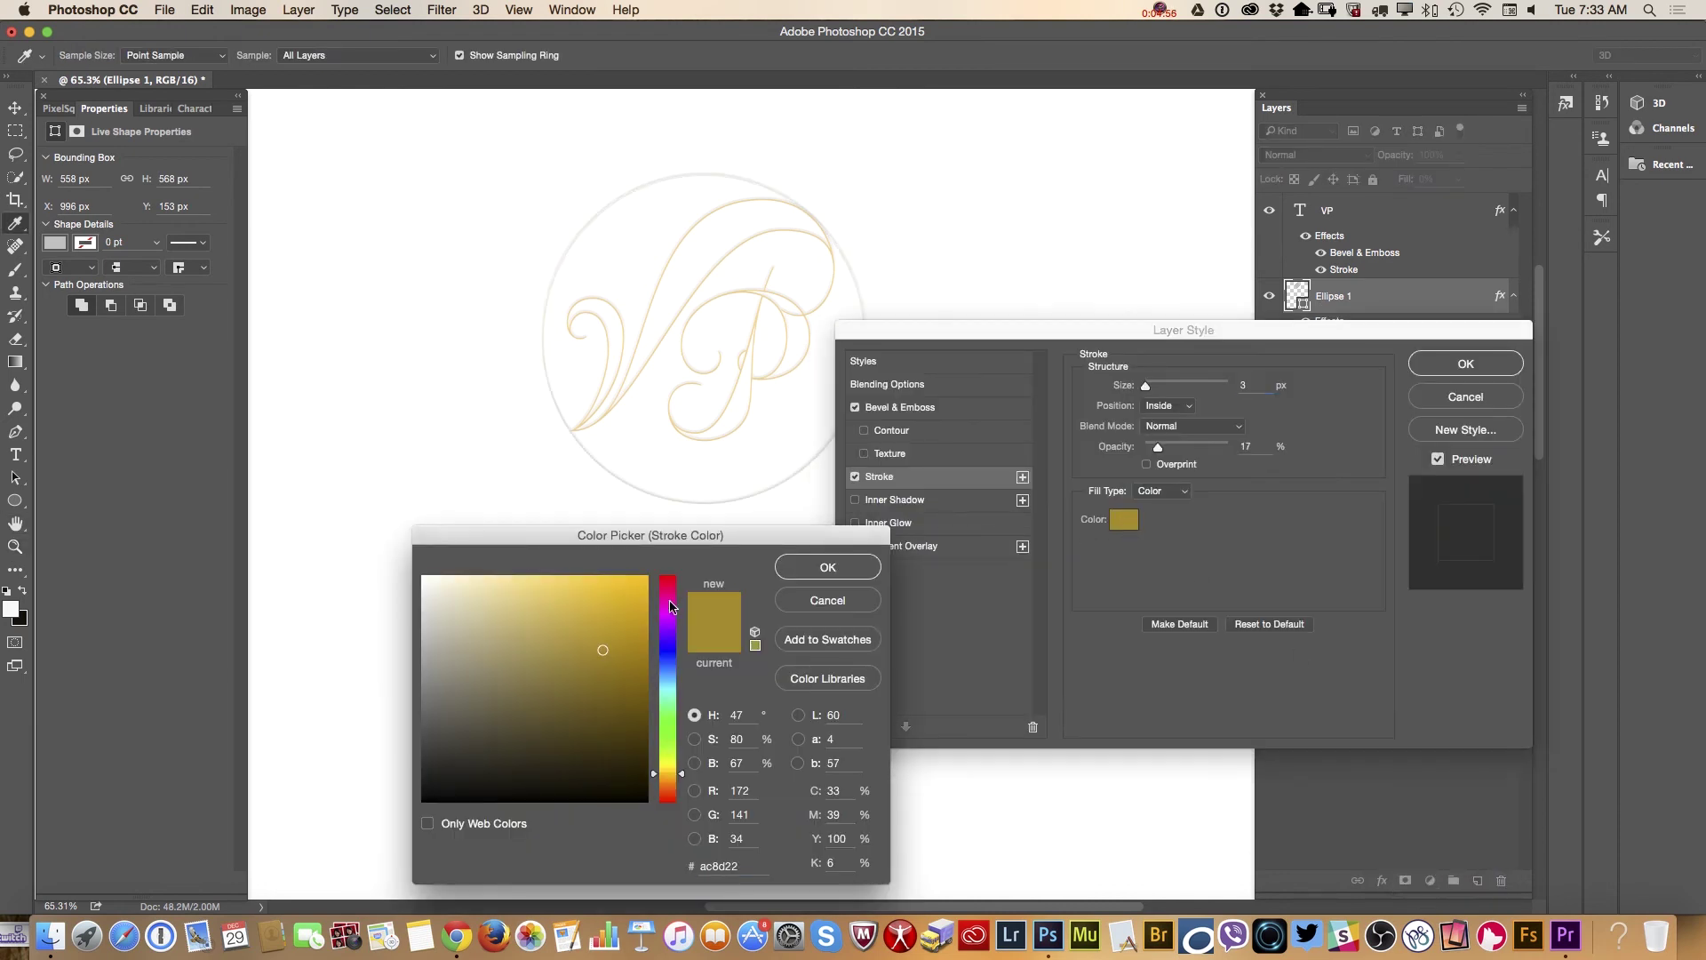
{"action": "left_click", "coordinate": [629, 604]}
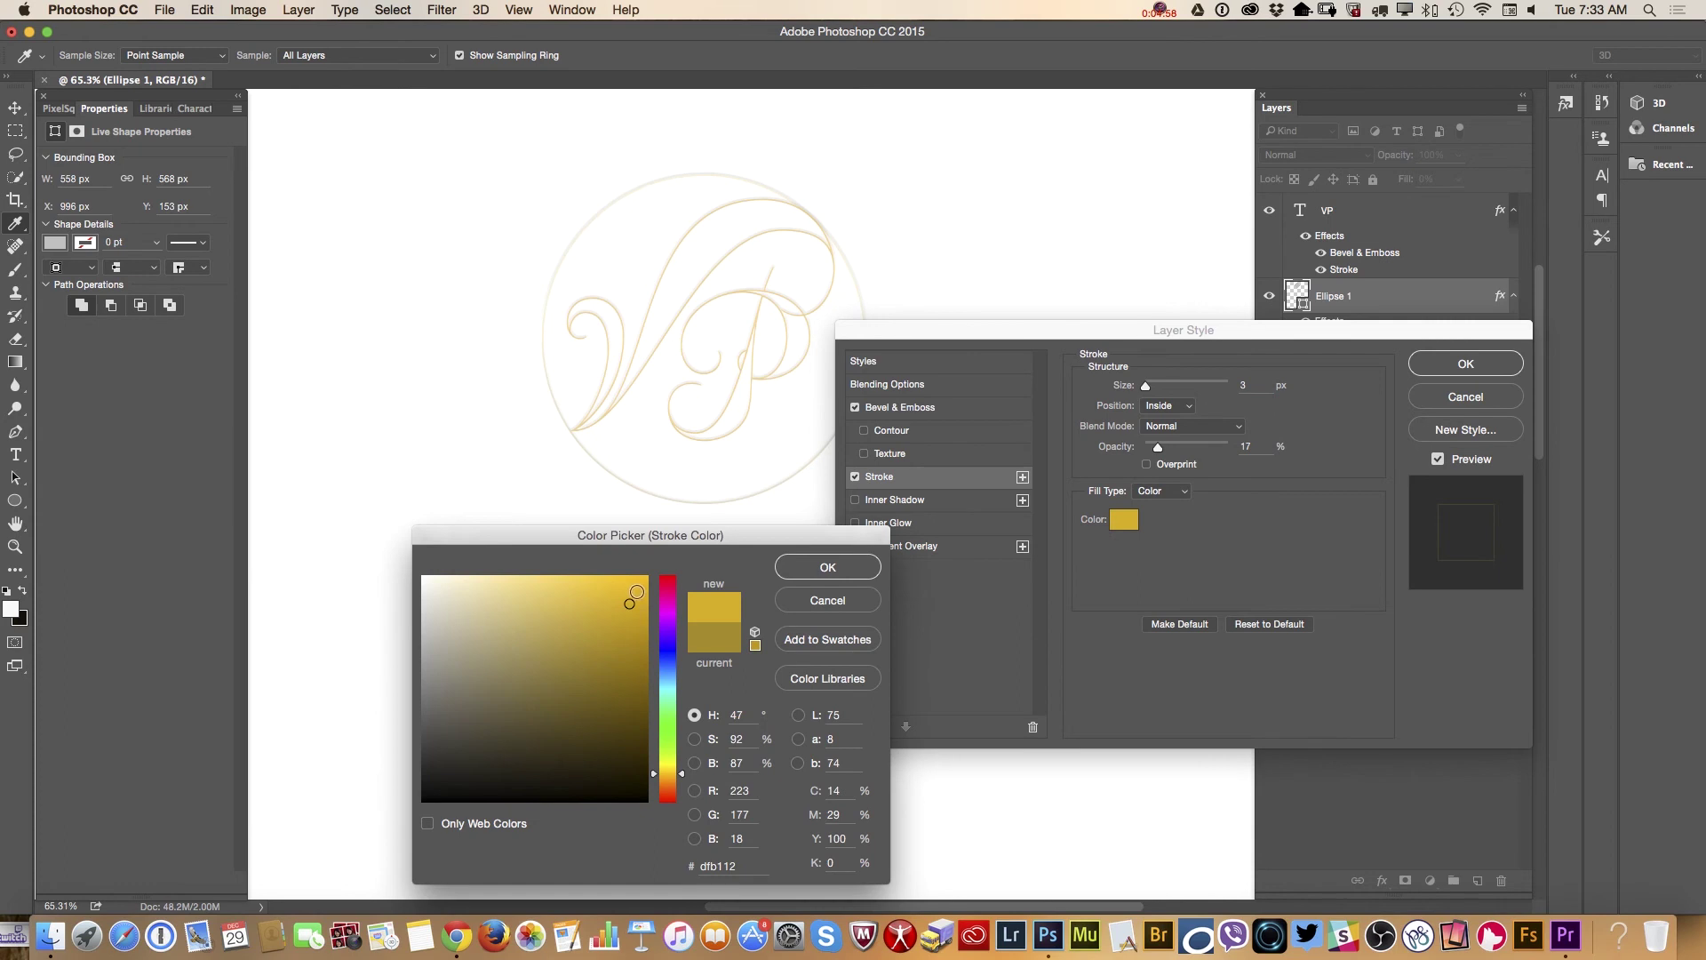
{"action": "left_click", "coordinate": [625, 591]}
{"action": "left_click", "coordinate": [809, 575]}
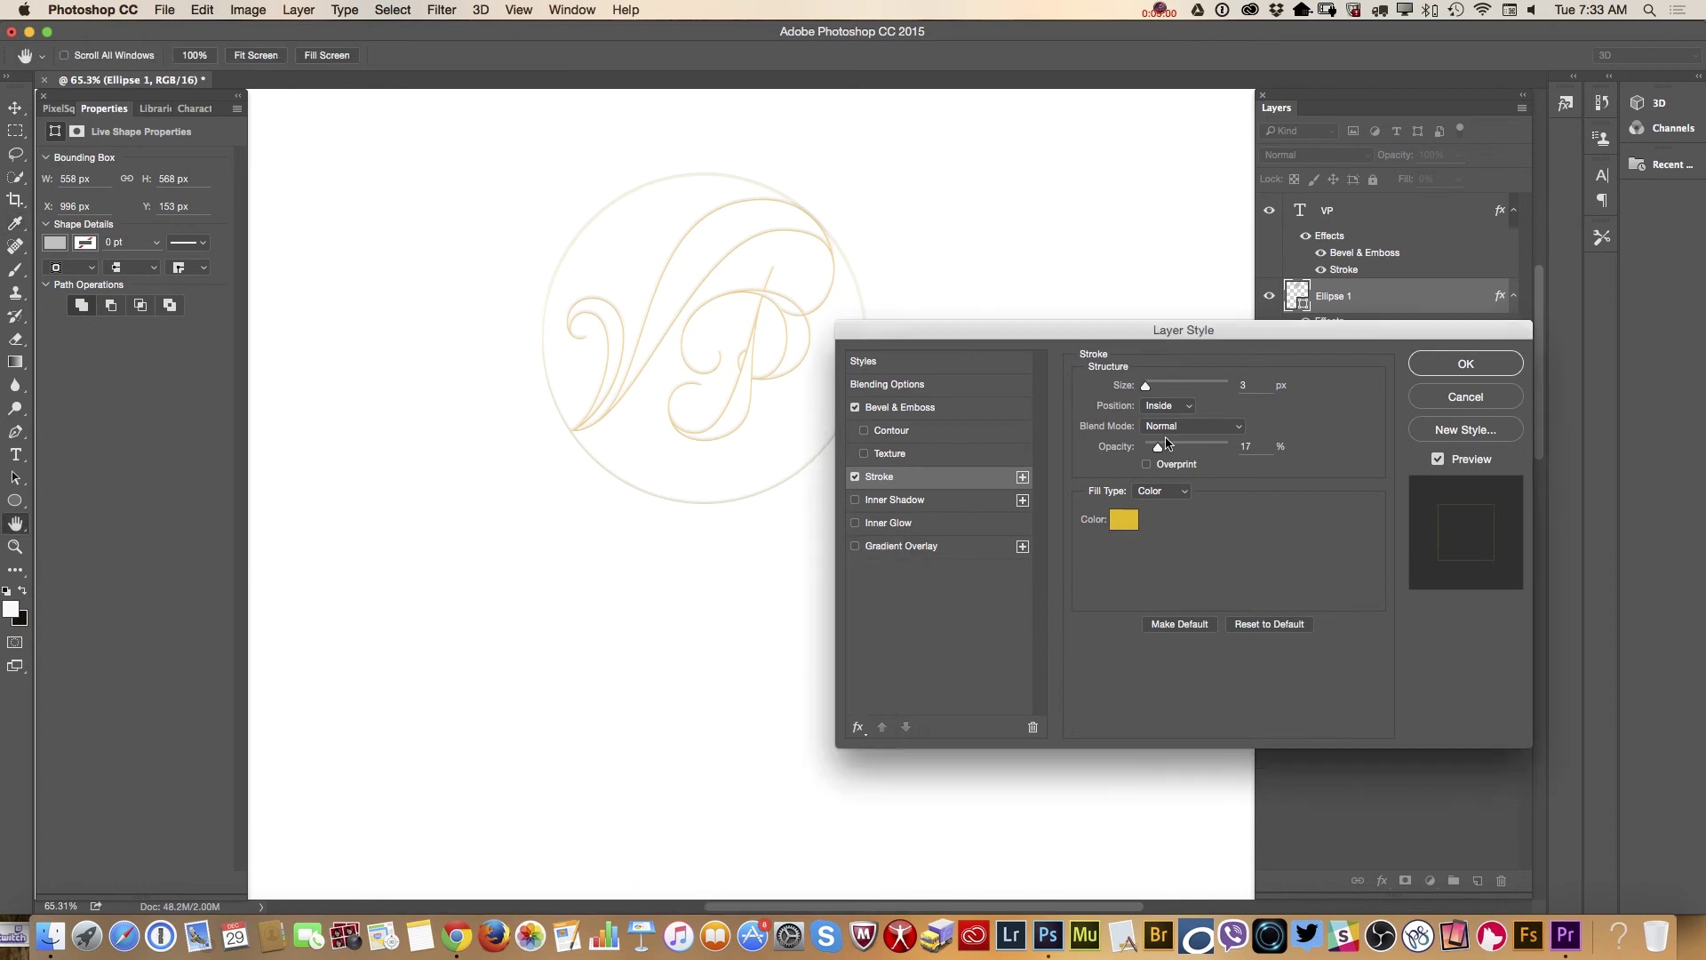
{"action": "left_click_drag", "start_coordinate": [1157, 449], "coordinate": [1192, 450]}
Apply the circle's stroke and zoom out to view the full invitation page.
{"action": "left_click", "coordinate": [1465, 364]}
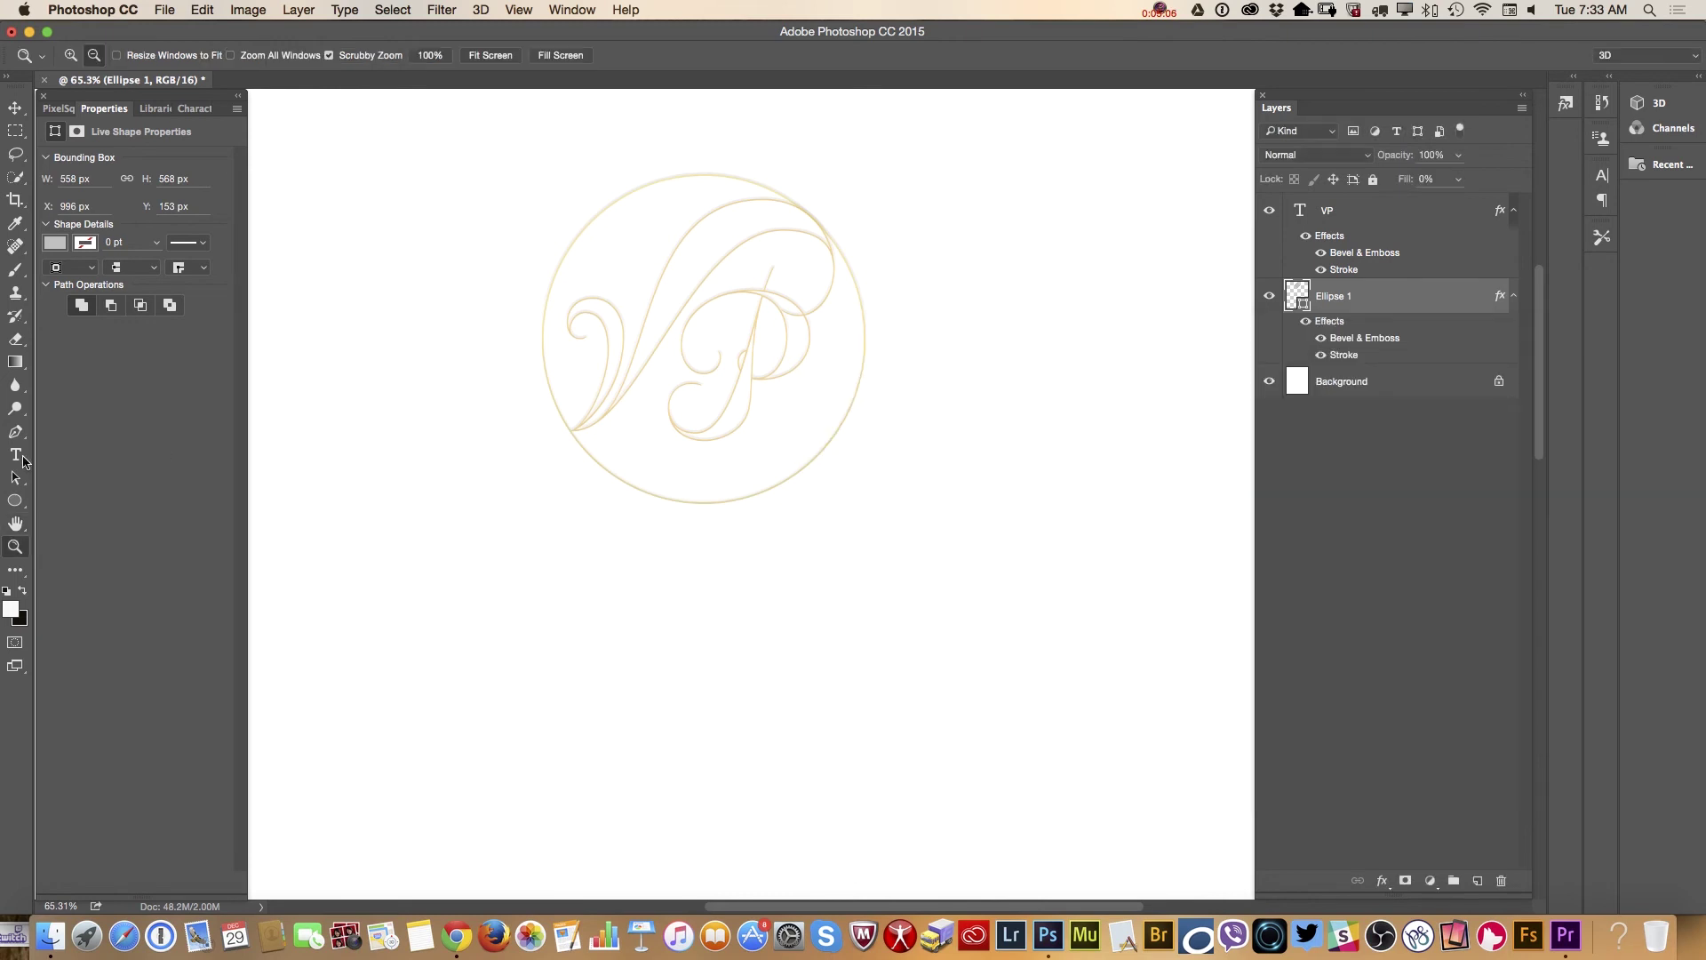
{"action": "scroll", "coordinate": [735, 537], "scroll_direction": "down", "scroll_amount": 5}
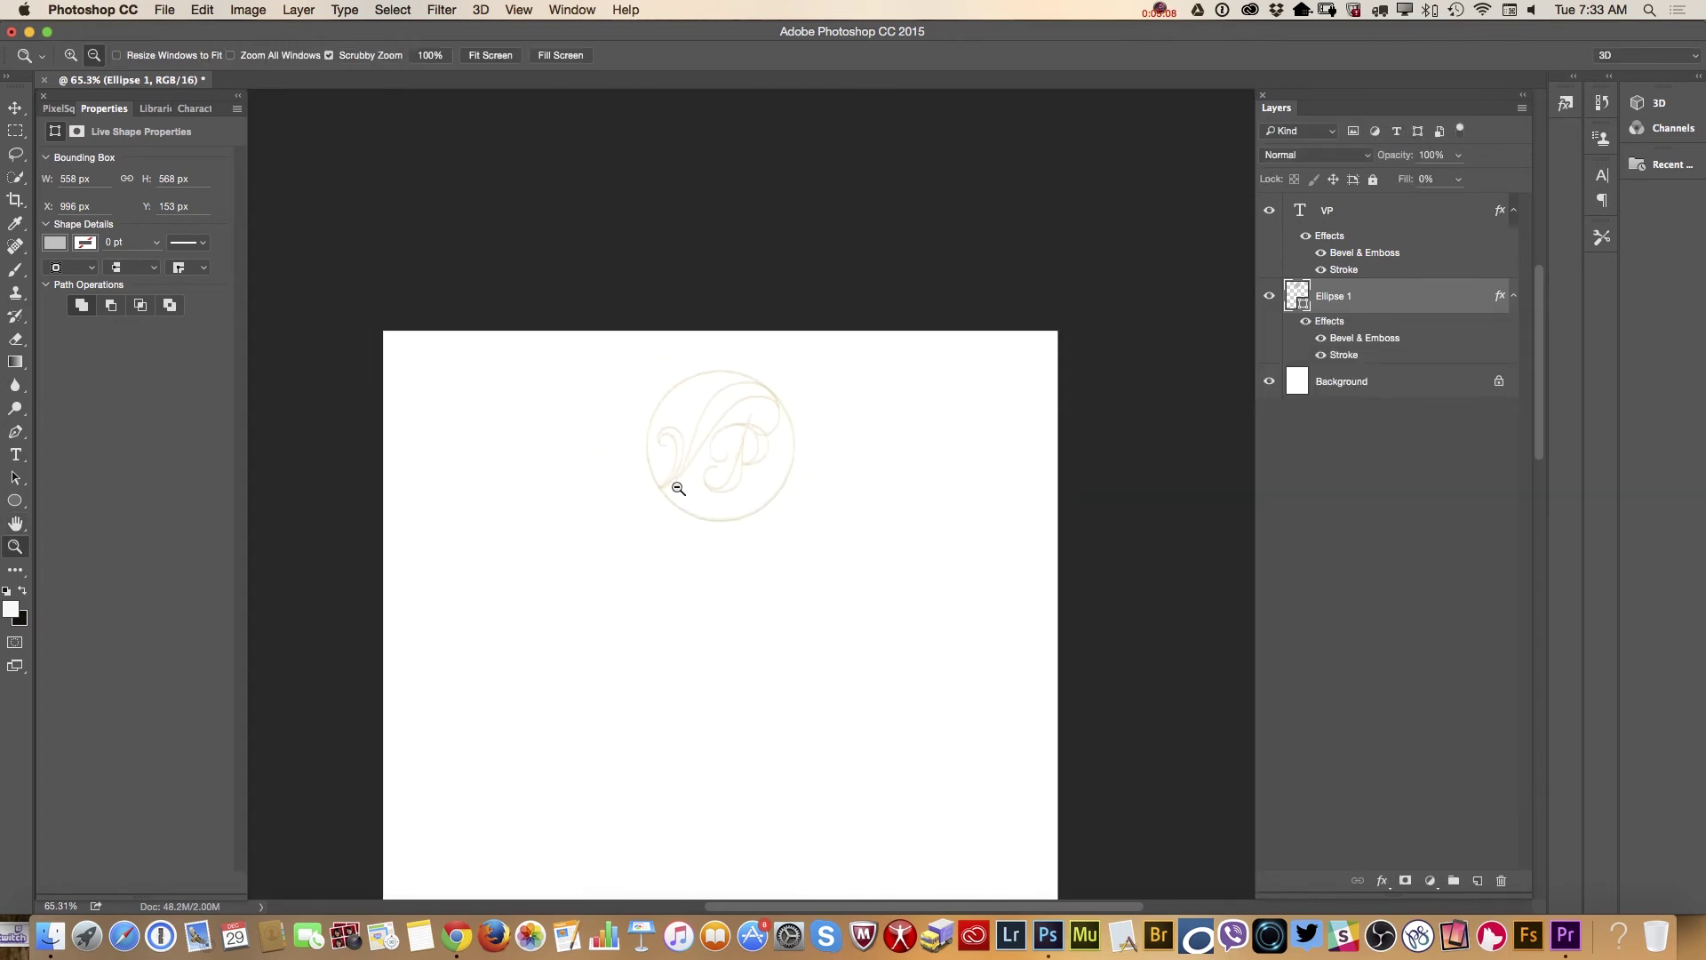
{"action": "scroll", "coordinate": [811, 290], "scroll_direction": "up", "scroll_amount": 2}
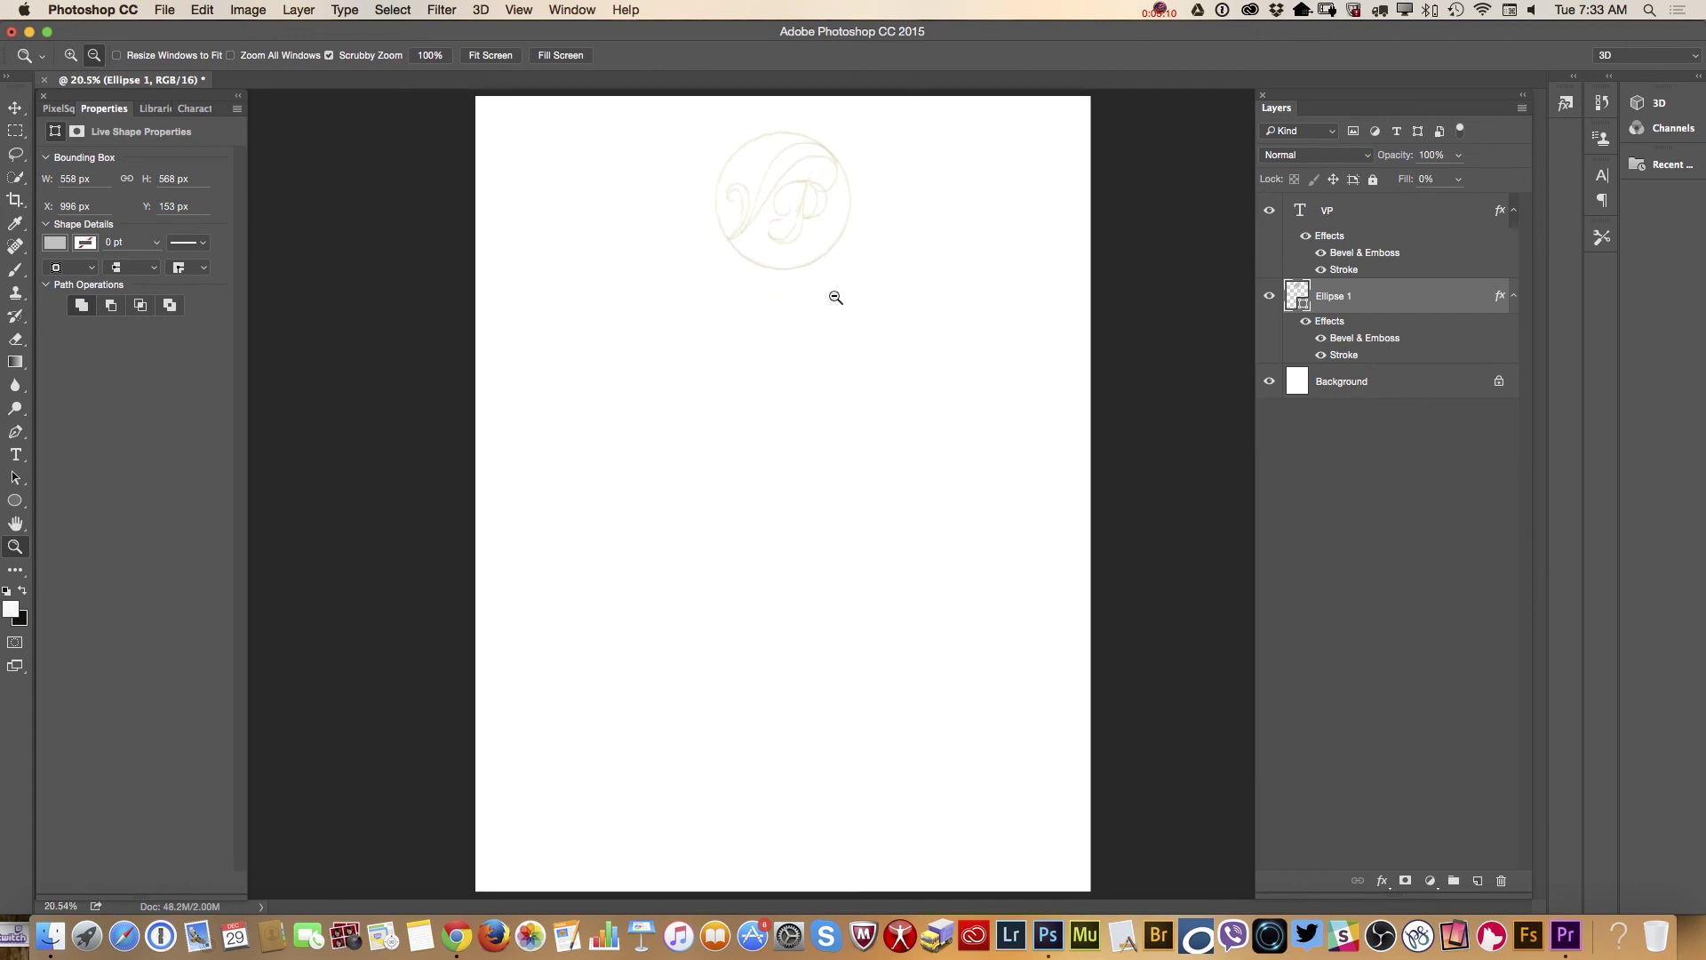
{"action": "scroll", "coordinate": [834, 297], "scroll_direction": "down", "scroll_amount": 1}
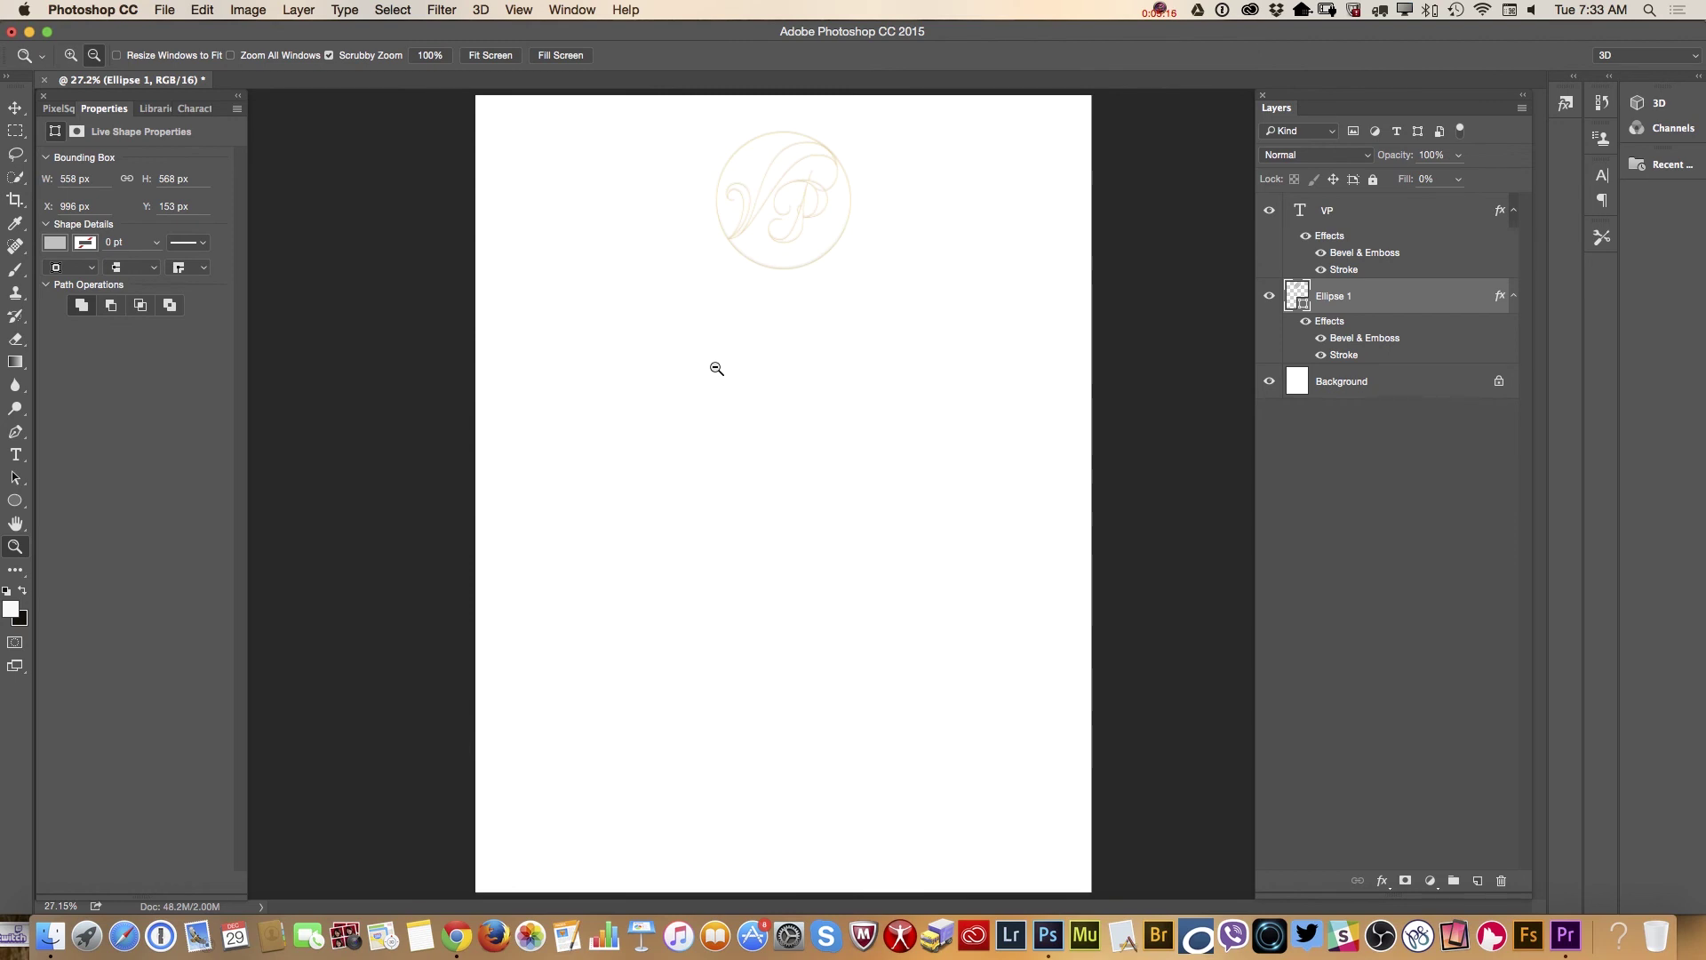
Show the Libraries panel on the Market library.
{"action": "left_click", "coordinate": [150, 110]}
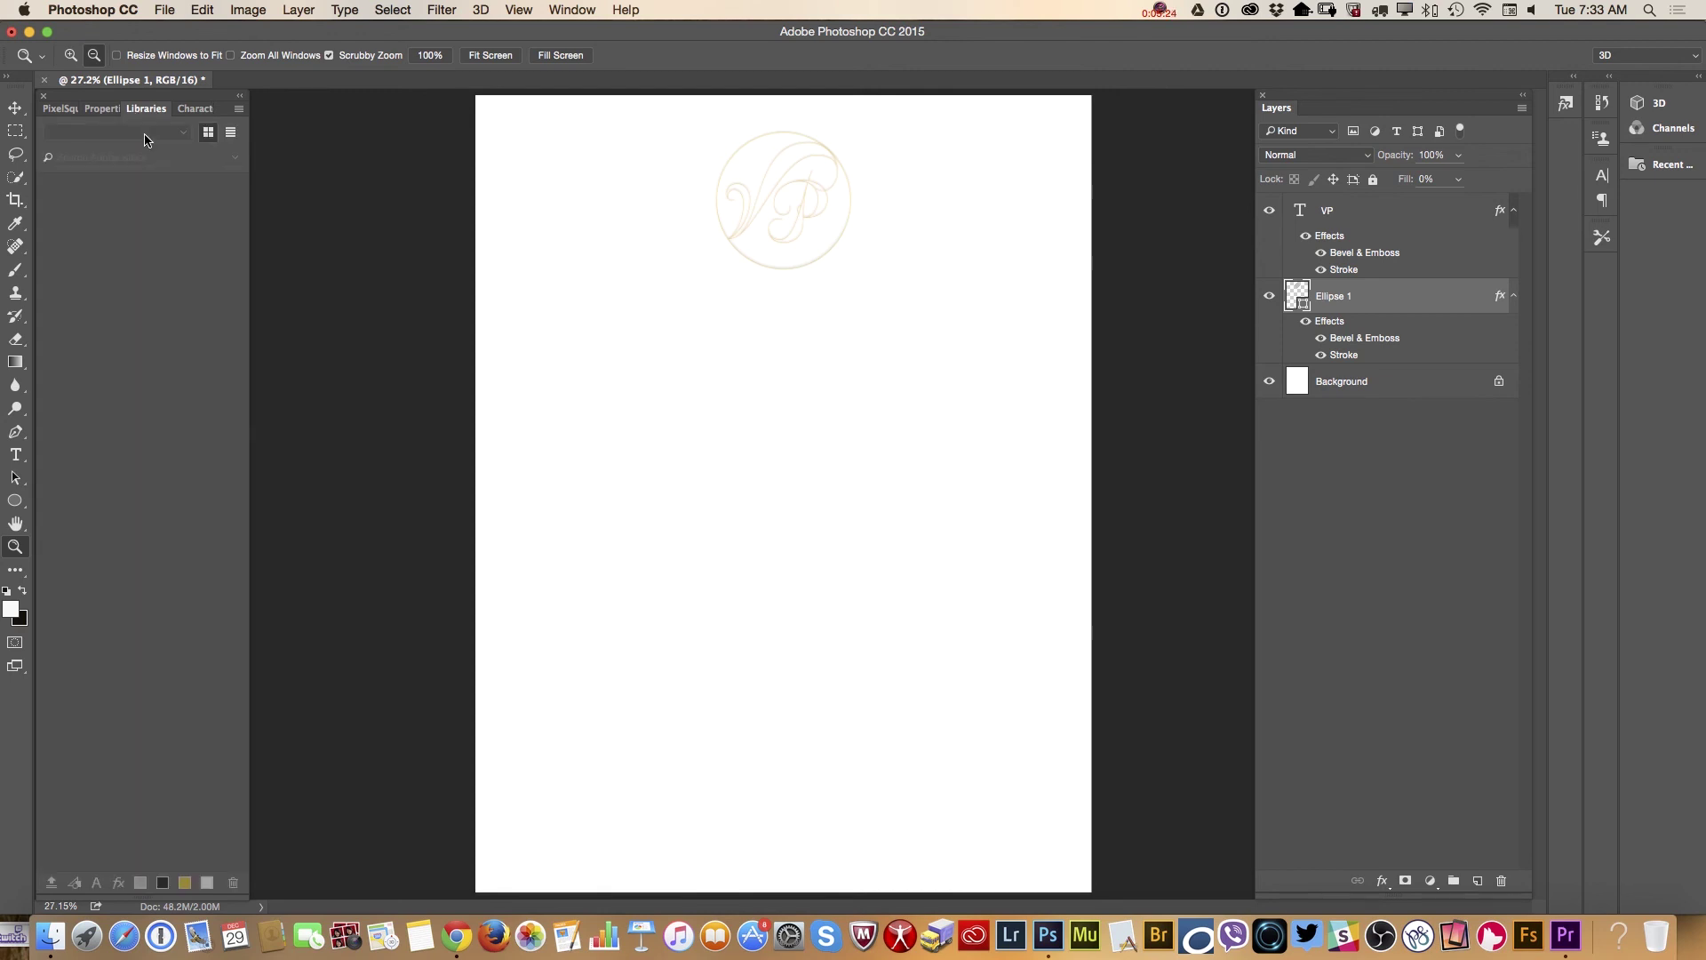
{"action": "left_click", "coordinate": [138, 133]}
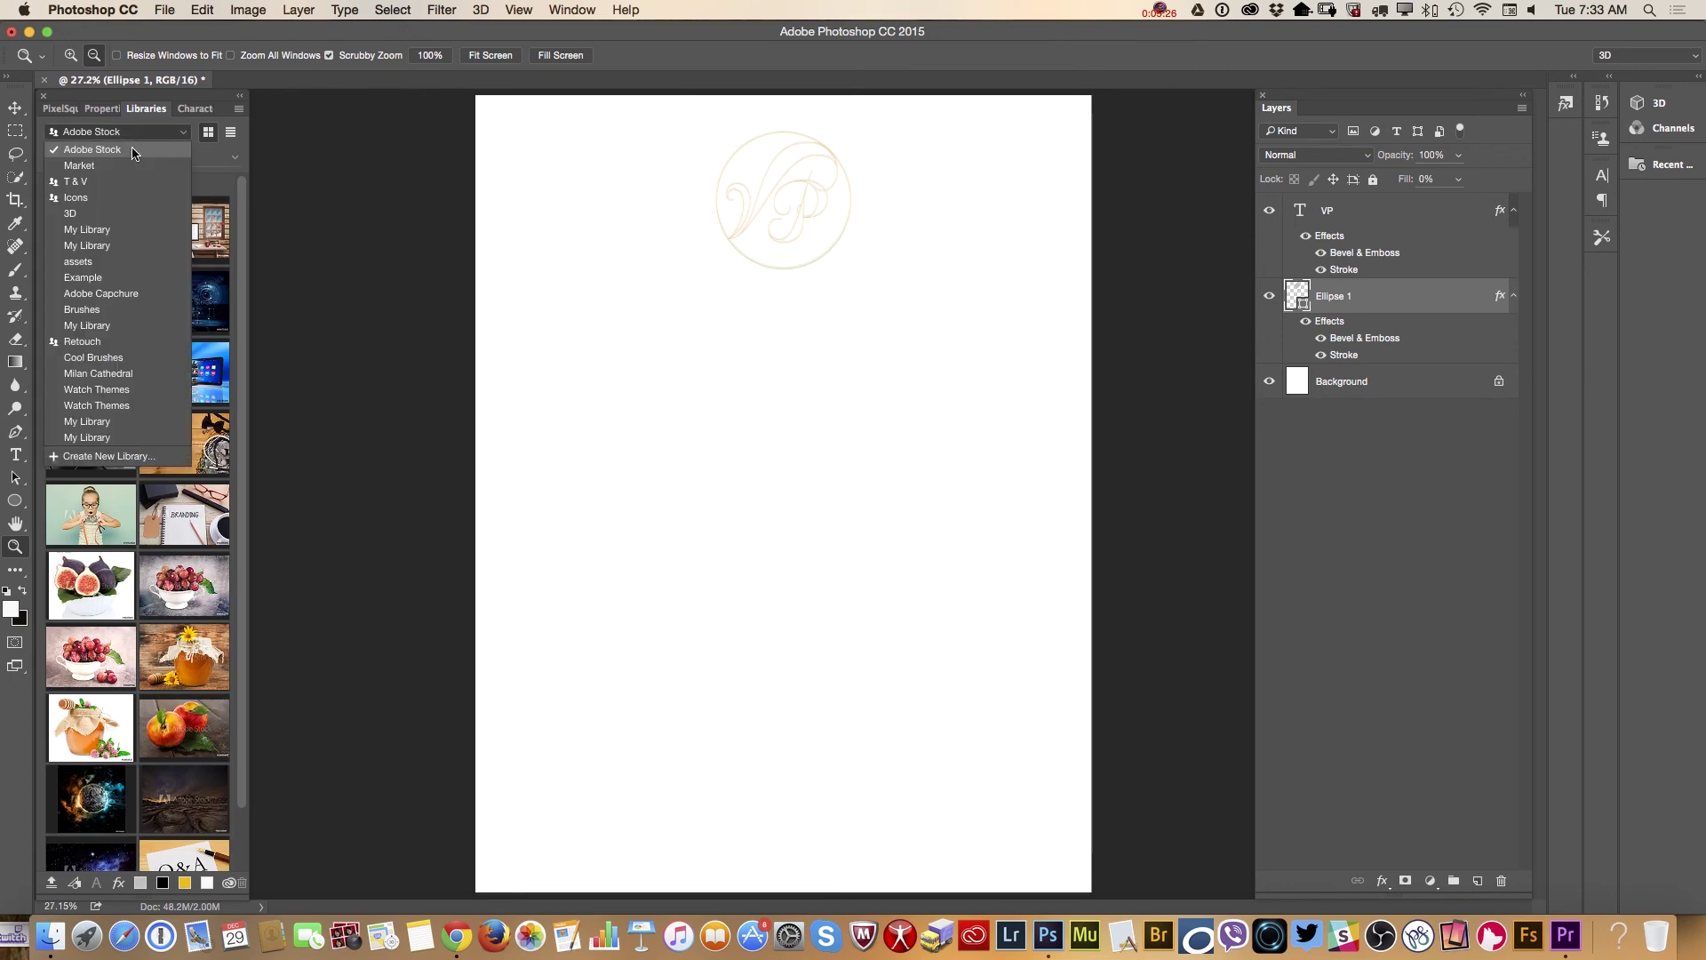
{"action": "left_click", "coordinate": [120, 170]}
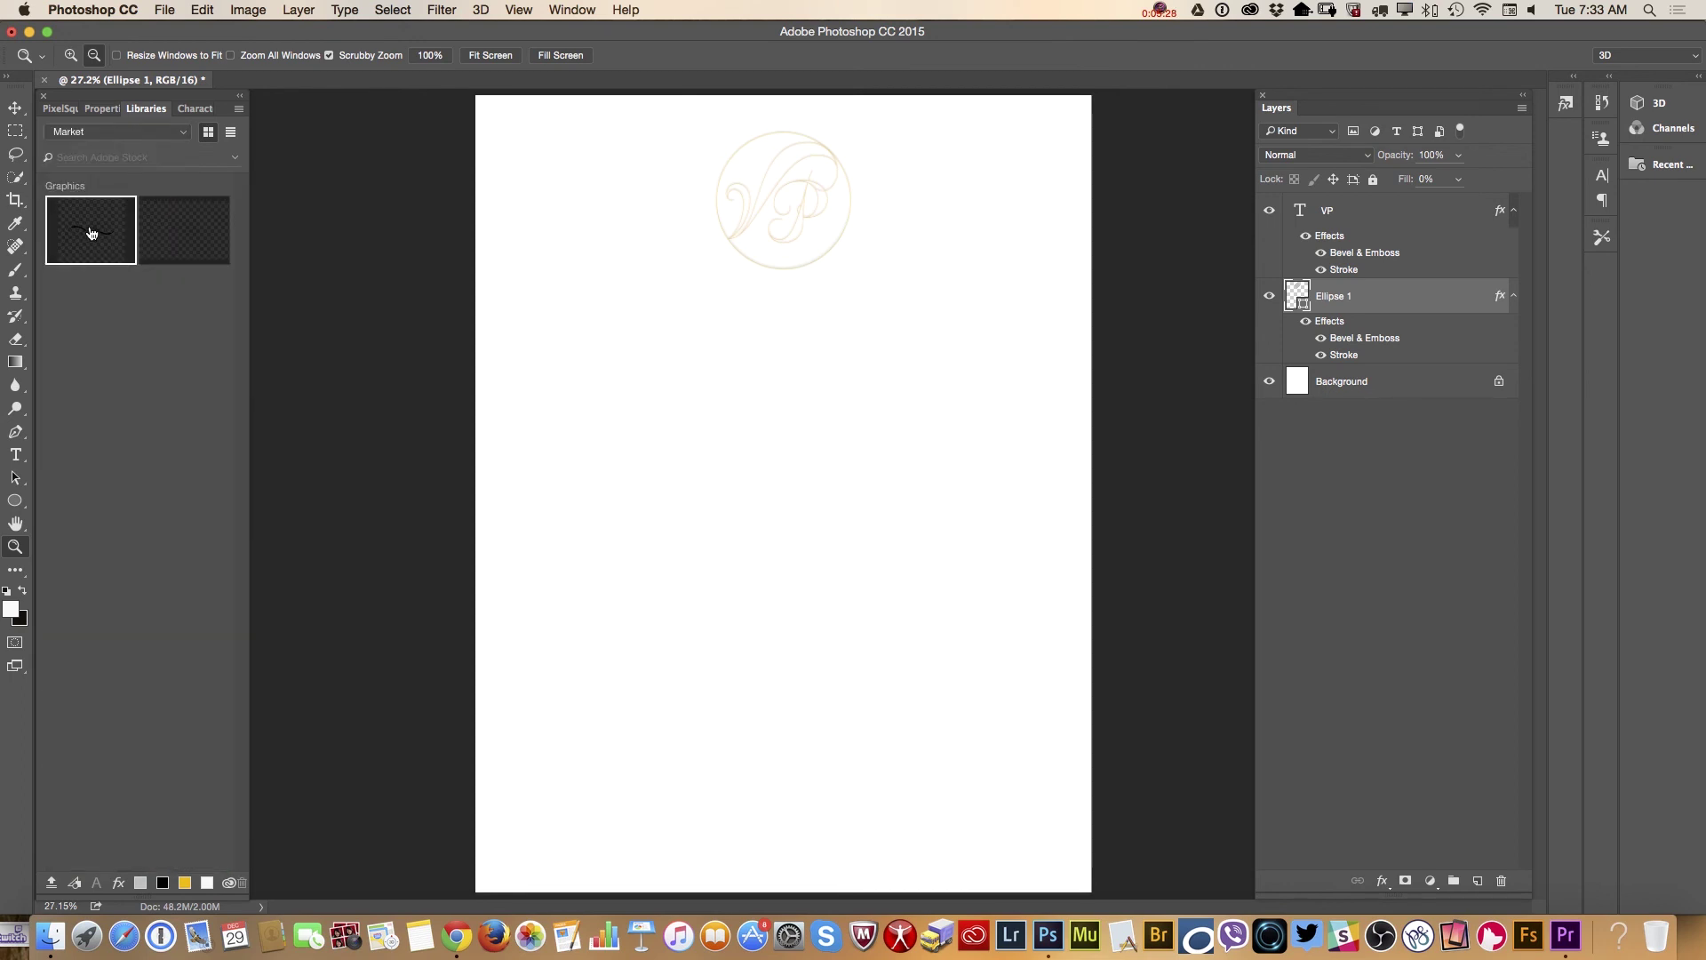
Place the Traditional Flourish graphic under the VP seal, scaled to about a third.
{"action": "left_click_drag", "start_coordinate": [796, 366], "coordinate": [786, 346]}
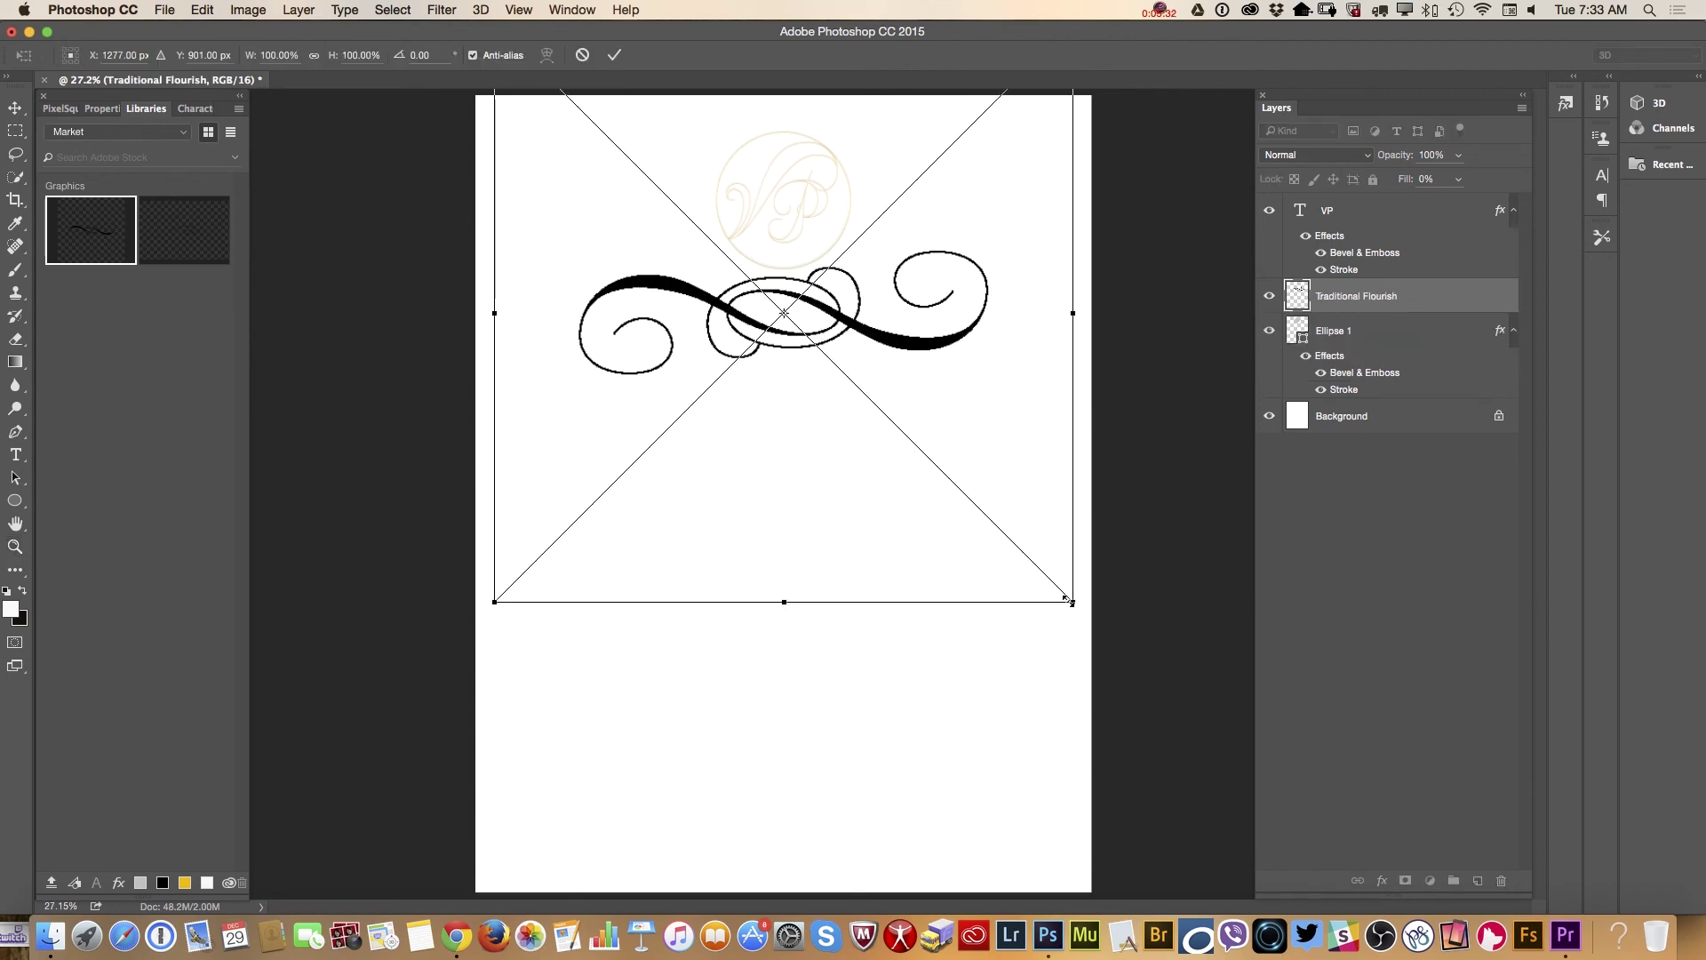
{"action": "left_click_drag", "start_coordinate": [1068, 600], "coordinate": [734, 294]}
{"action": "left_click_drag", "start_coordinate": [643, 162], "coordinate": [802, 300]}
{"action": "left_click_drag", "start_coordinate": [899, 435], "coordinate": [810, 384]}
{"action": "mouse_move", "coordinate": [755, 269]}
{"action": "left_mouse_down"}
{"action": "mouse_move", "coordinate": [801, 280]}
{"action": "mouse_move", "coordinate": [935, 183]}
{"action": "mouse_move", "coordinate": [780, 282]}
{"action": "left_mouse_up"}
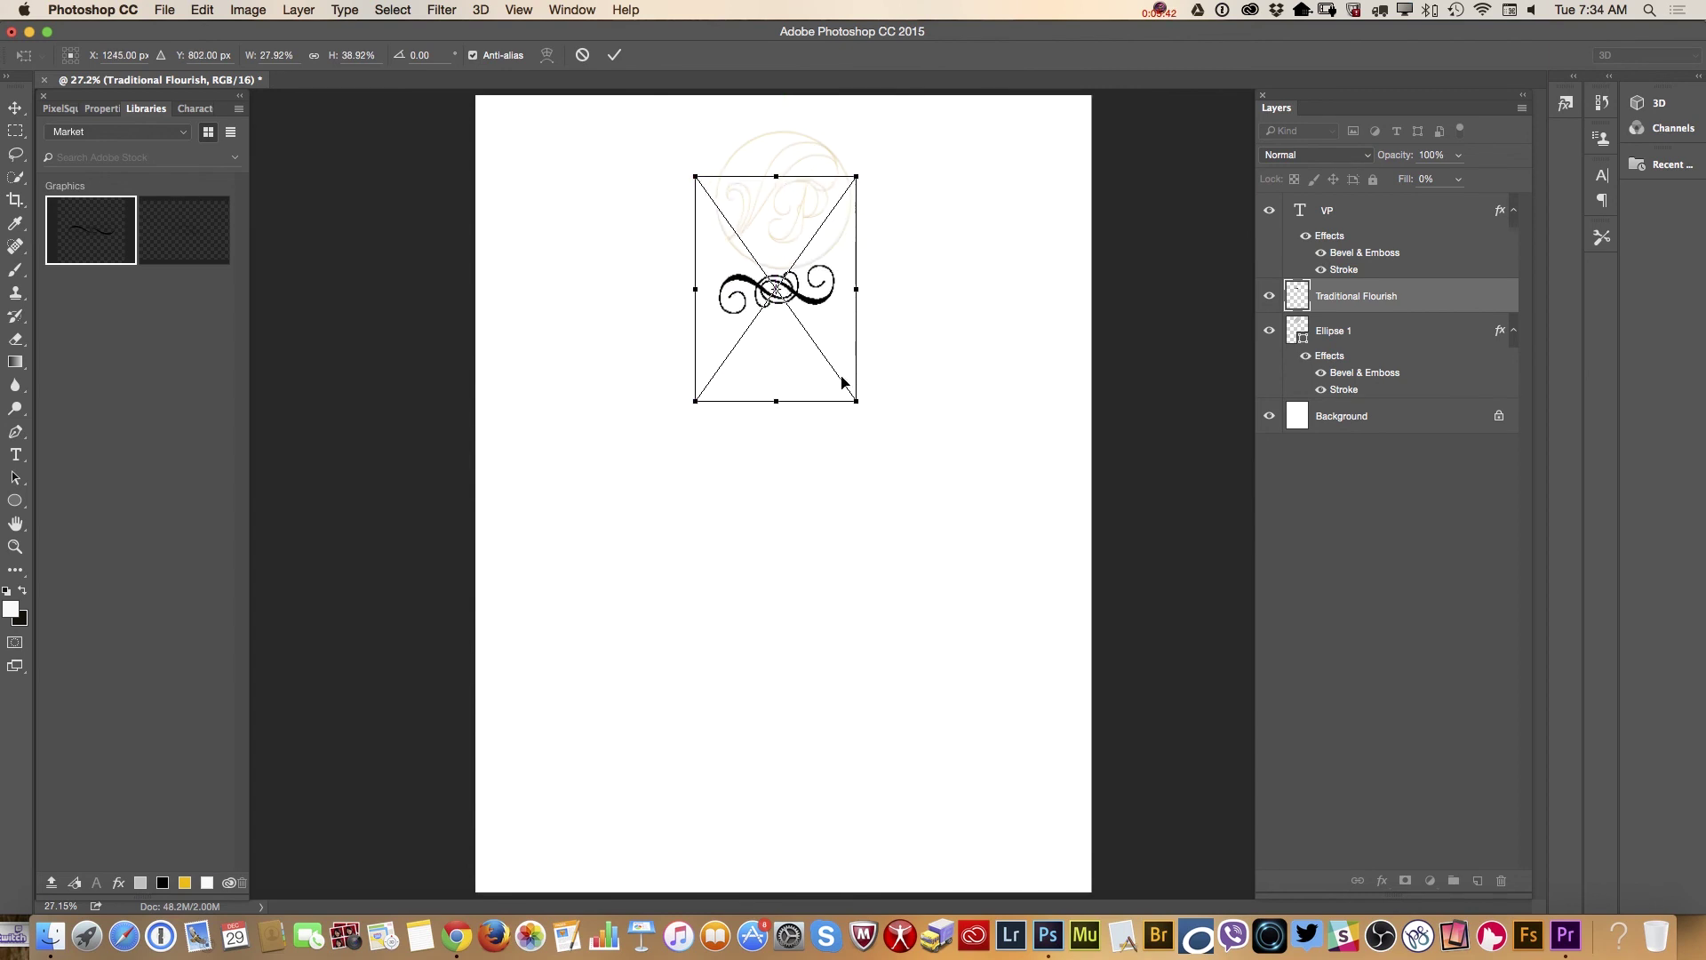
{"action": "mouse_move", "coordinate": [858, 402]}
{"action": "left_mouse_down"}
{"action": "mouse_move", "coordinate": [903, 387]}
{"action": "mouse_move", "coordinate": [883, 410]}
{"action": "left_mouse_up"}
{"action": "mouse_move", "coordinate": [829, 303]}
{"action": "left_mouse_down"}
{"action": "mouse_move", "coordinate": [805, 299]}
{"action": "mouse_move", "coordinate": [823, 303]}
{"action": "left_mouse_up"}
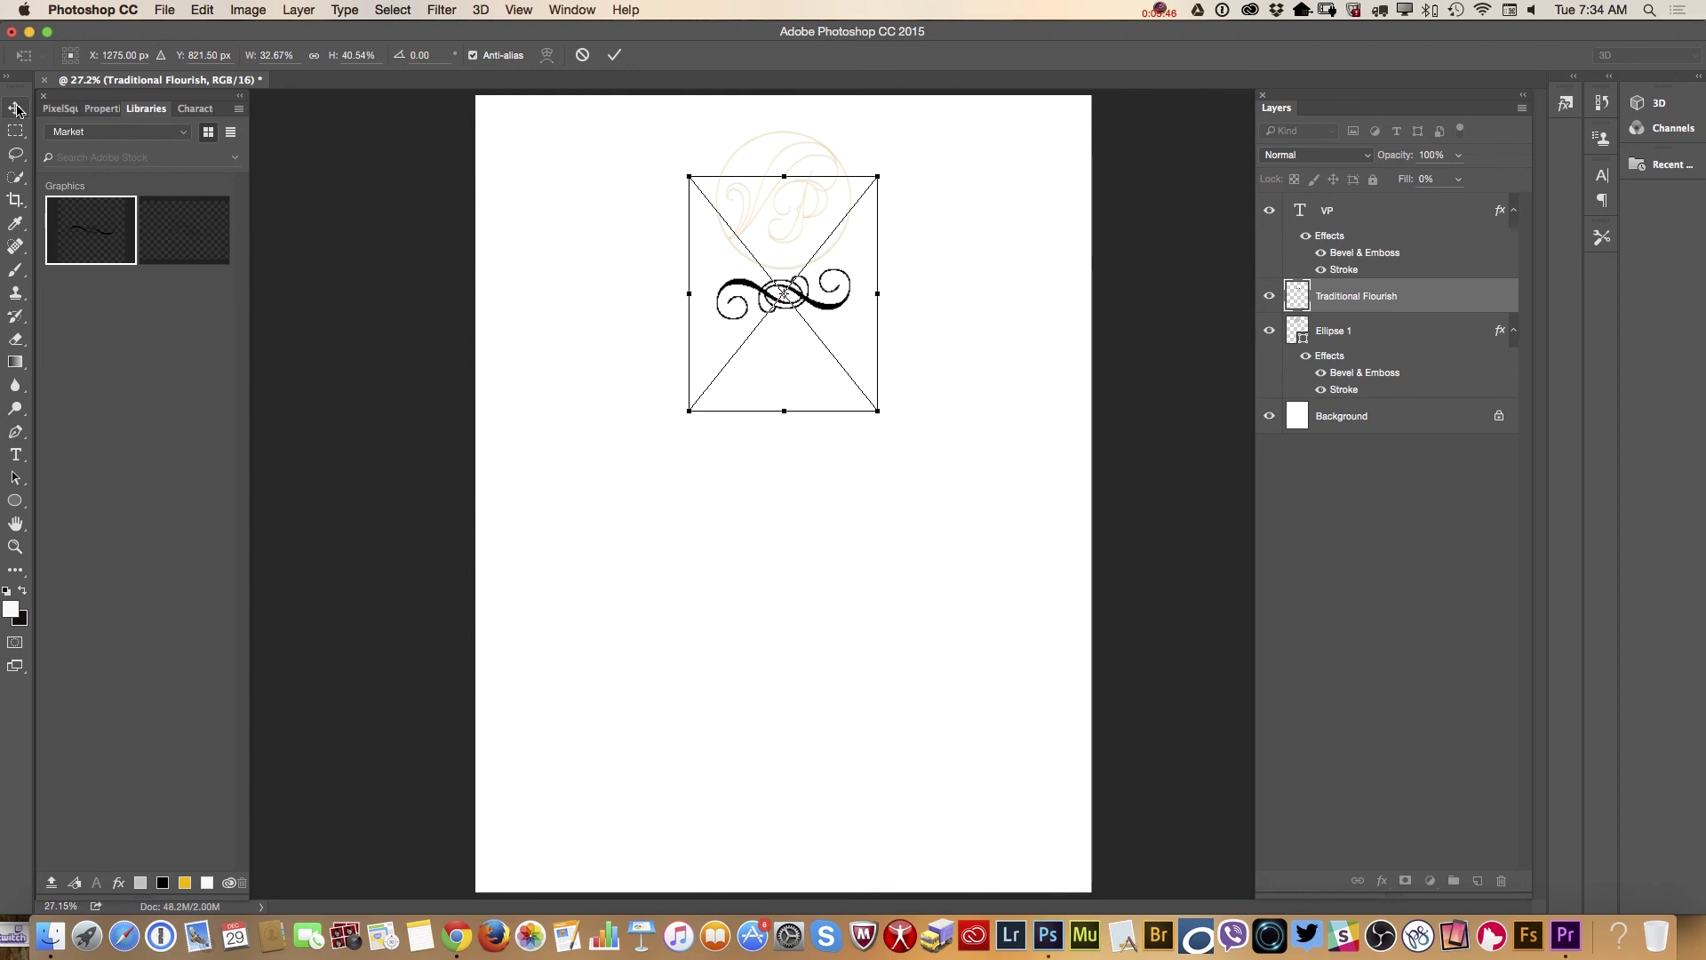
Commit the flourish placement and set its layer fill to 0%.
{"action": "key", "text": "t"}
{"action": "left_click", "coordinate": [1000, 322]}
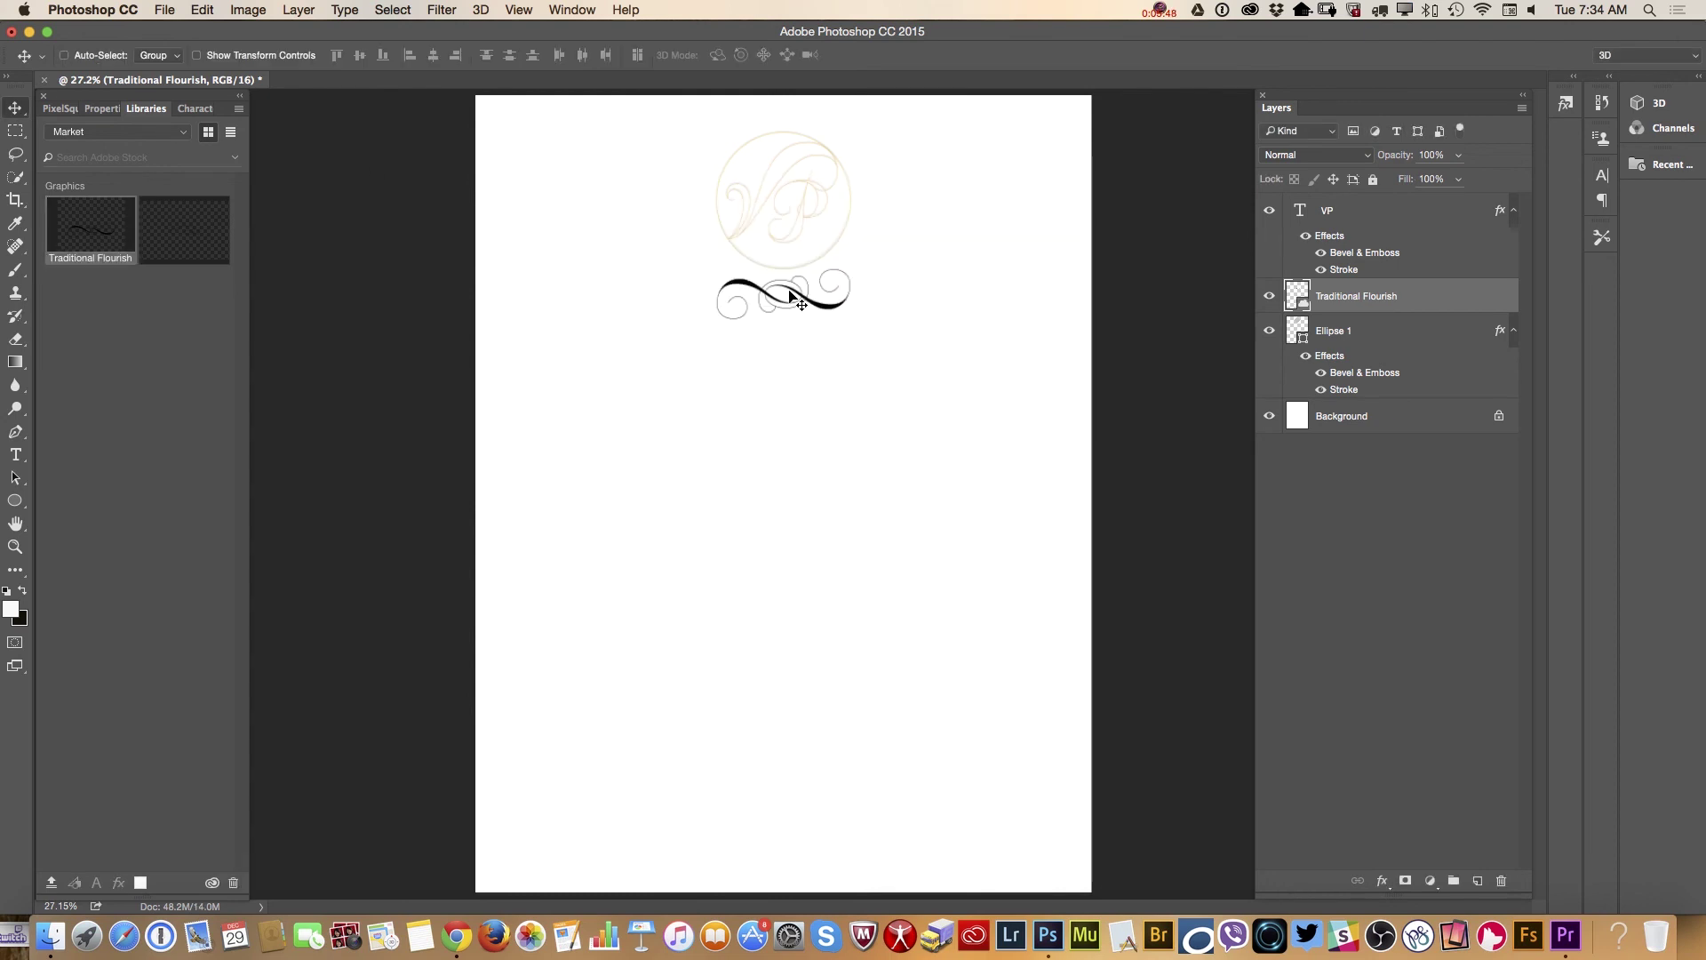
{"action": "left_click", "coordinate": [1458, 179]}
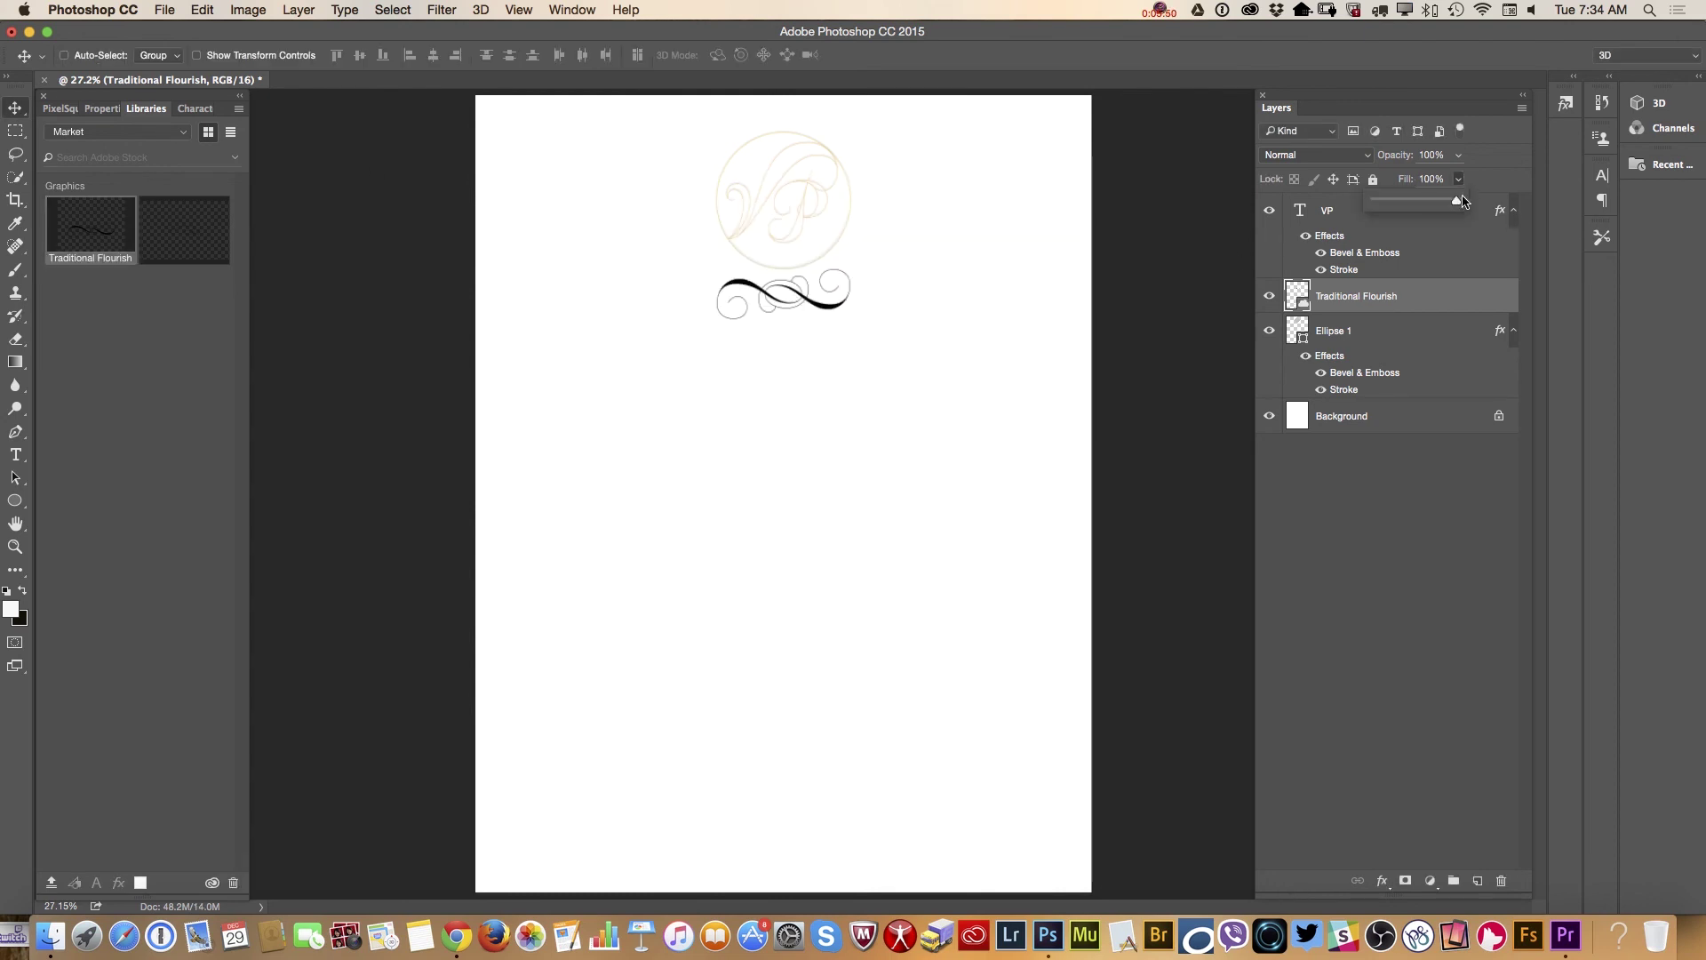
{"action": "left_click_drag", "start_coordinate": [1455, 205], "coordinate": [1373, 201]}
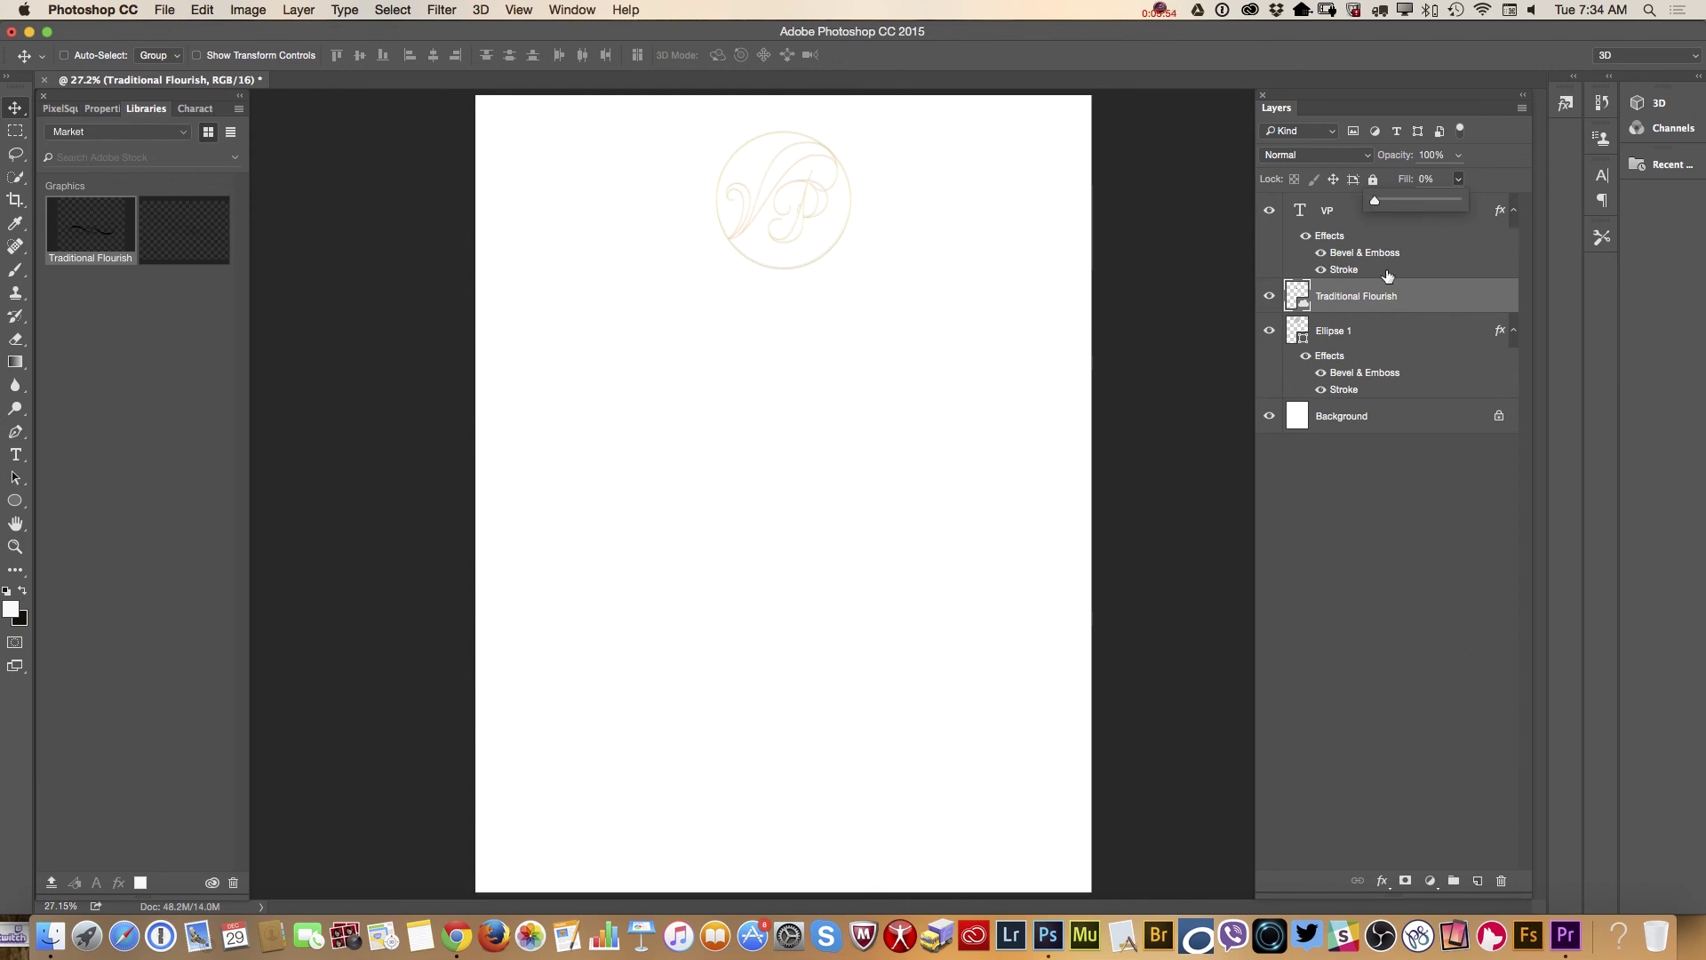
Copy the VP layer's gold Bevel & Emboss and Stroke style and paste it onto Traditional Flourish.
{"action": "left_click", "coordinate": [1371, 233]}
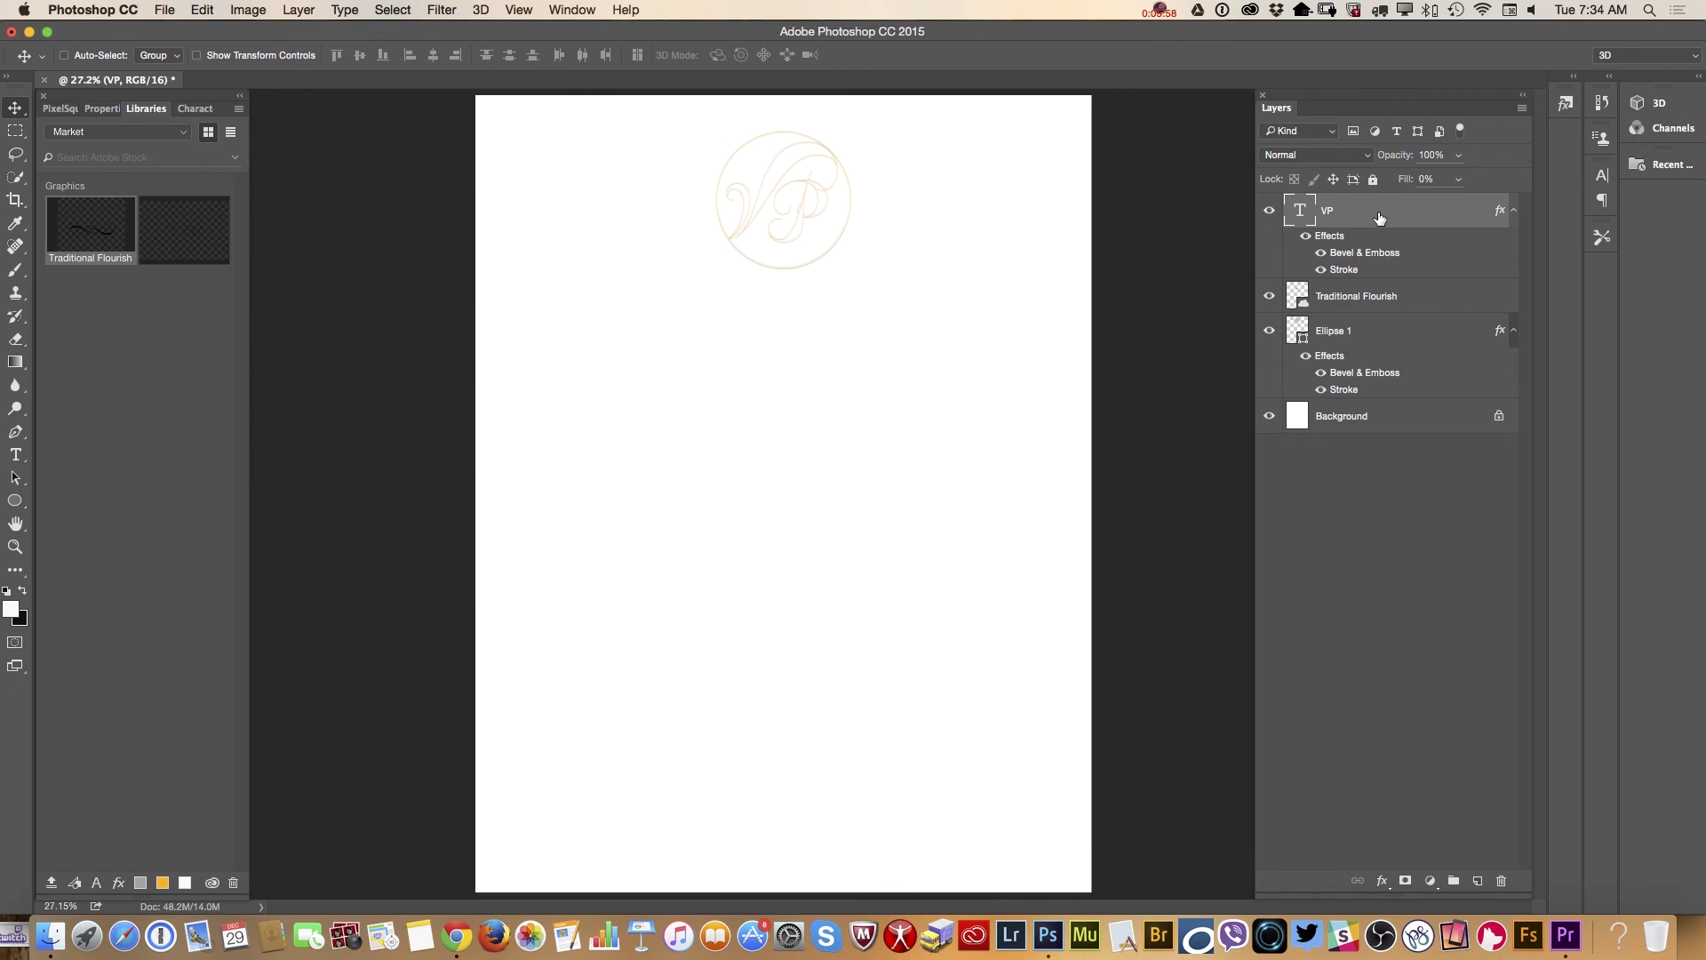
{"action": "right_click", "coordinate": [1379, 217]}
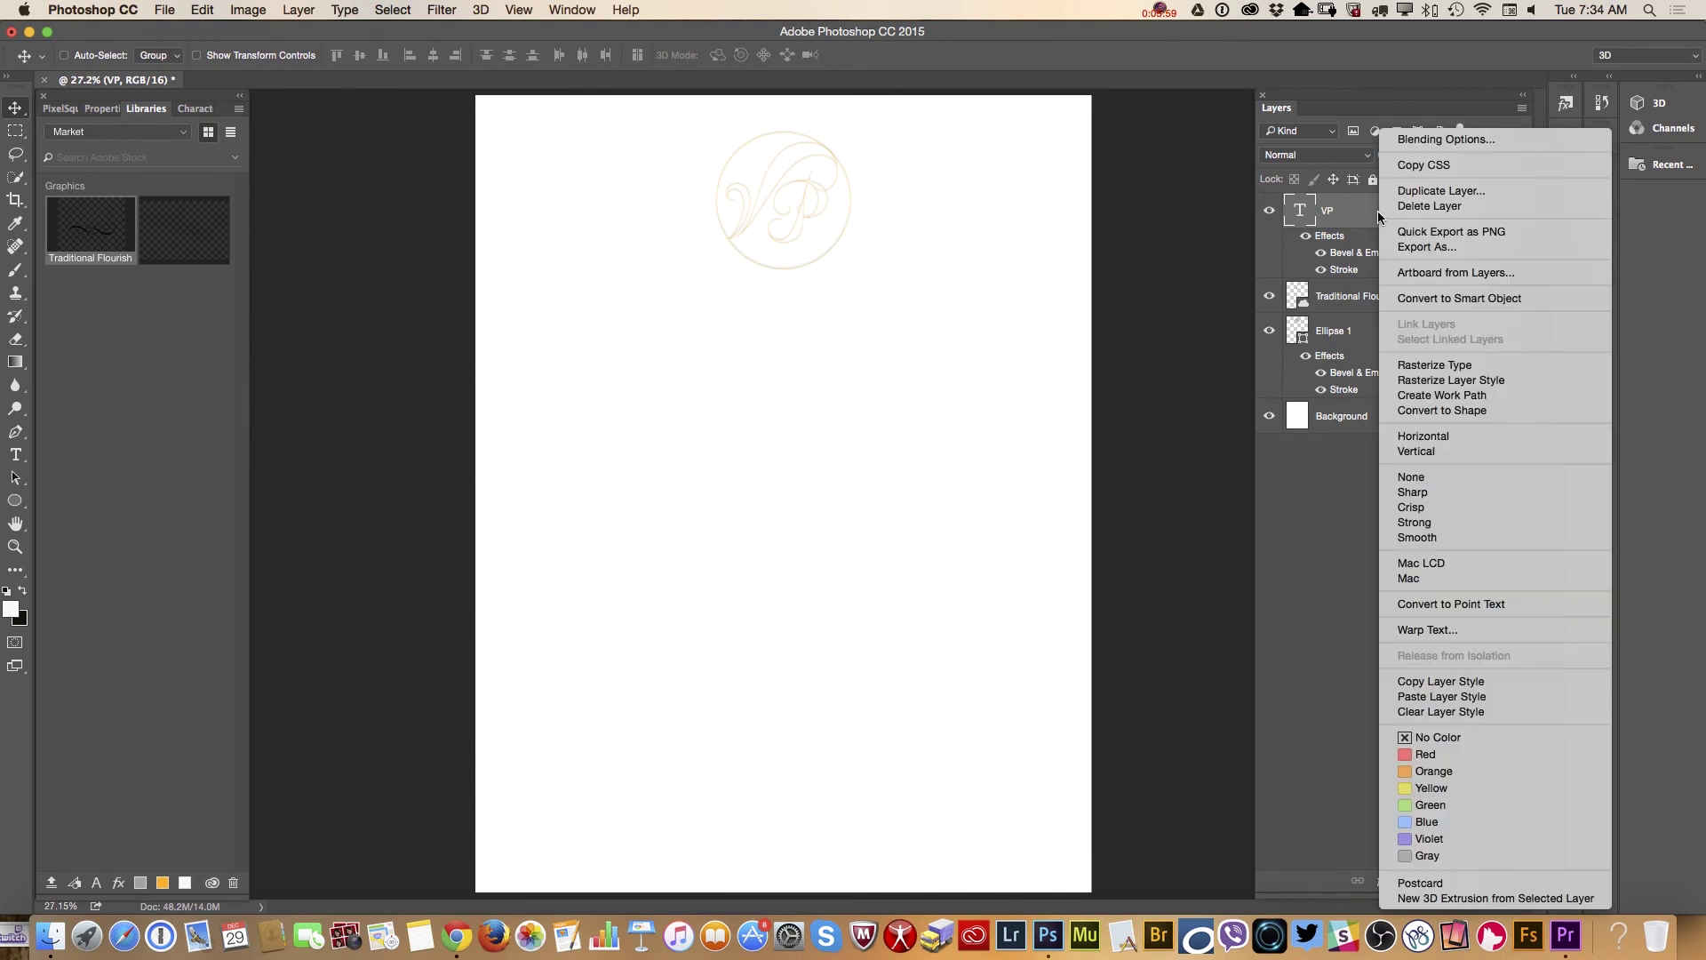
{"action": "left_click", "coordinate": [1466, 680]}
{"action": "left_click", "coordinate": [1402, 311]}
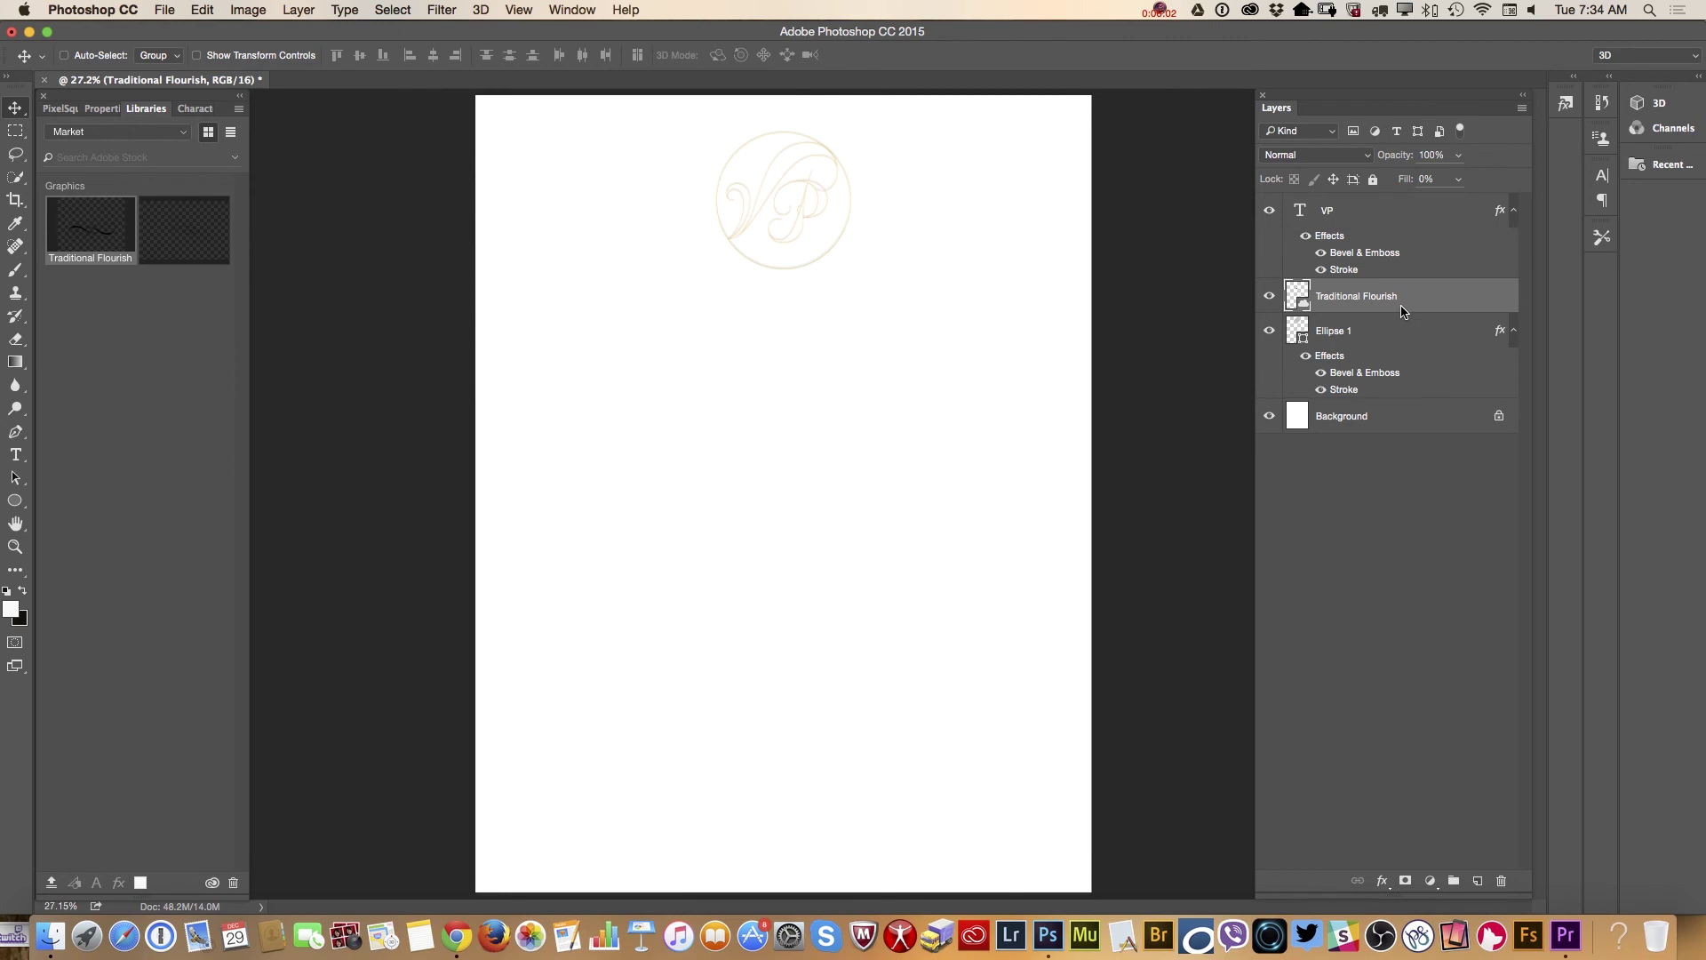
{"action": "right_click", "coordinate": [1402, 306]}
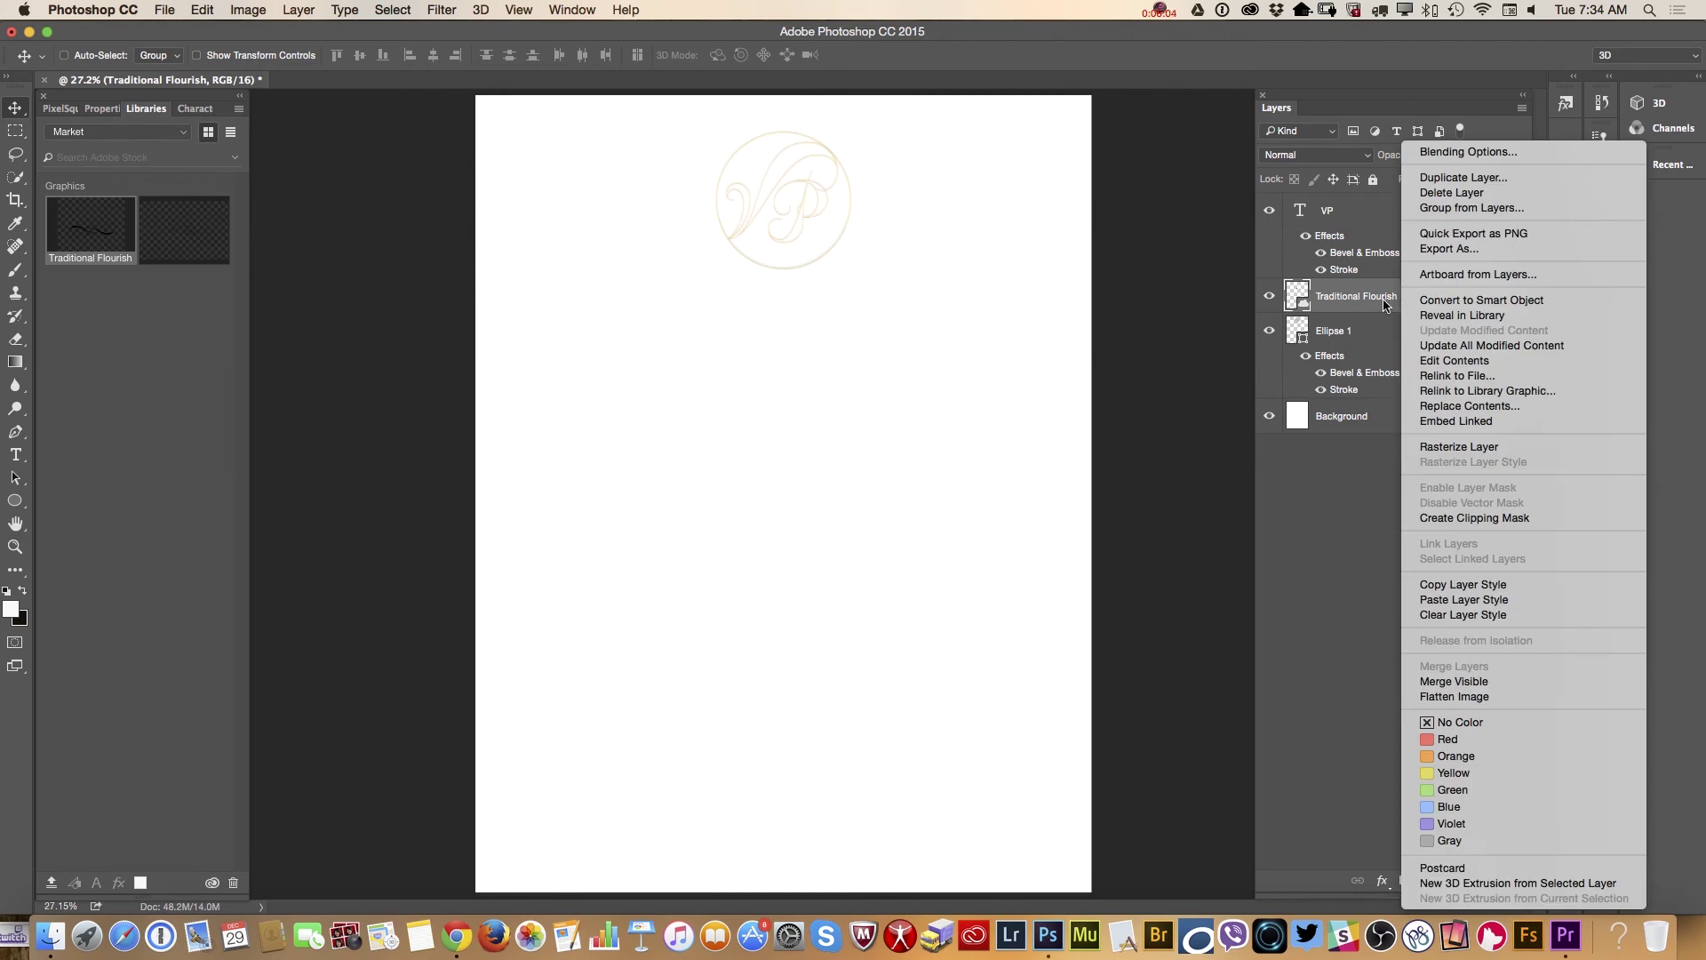
{"action": "left_click", "coordinate": [1443, 600]}
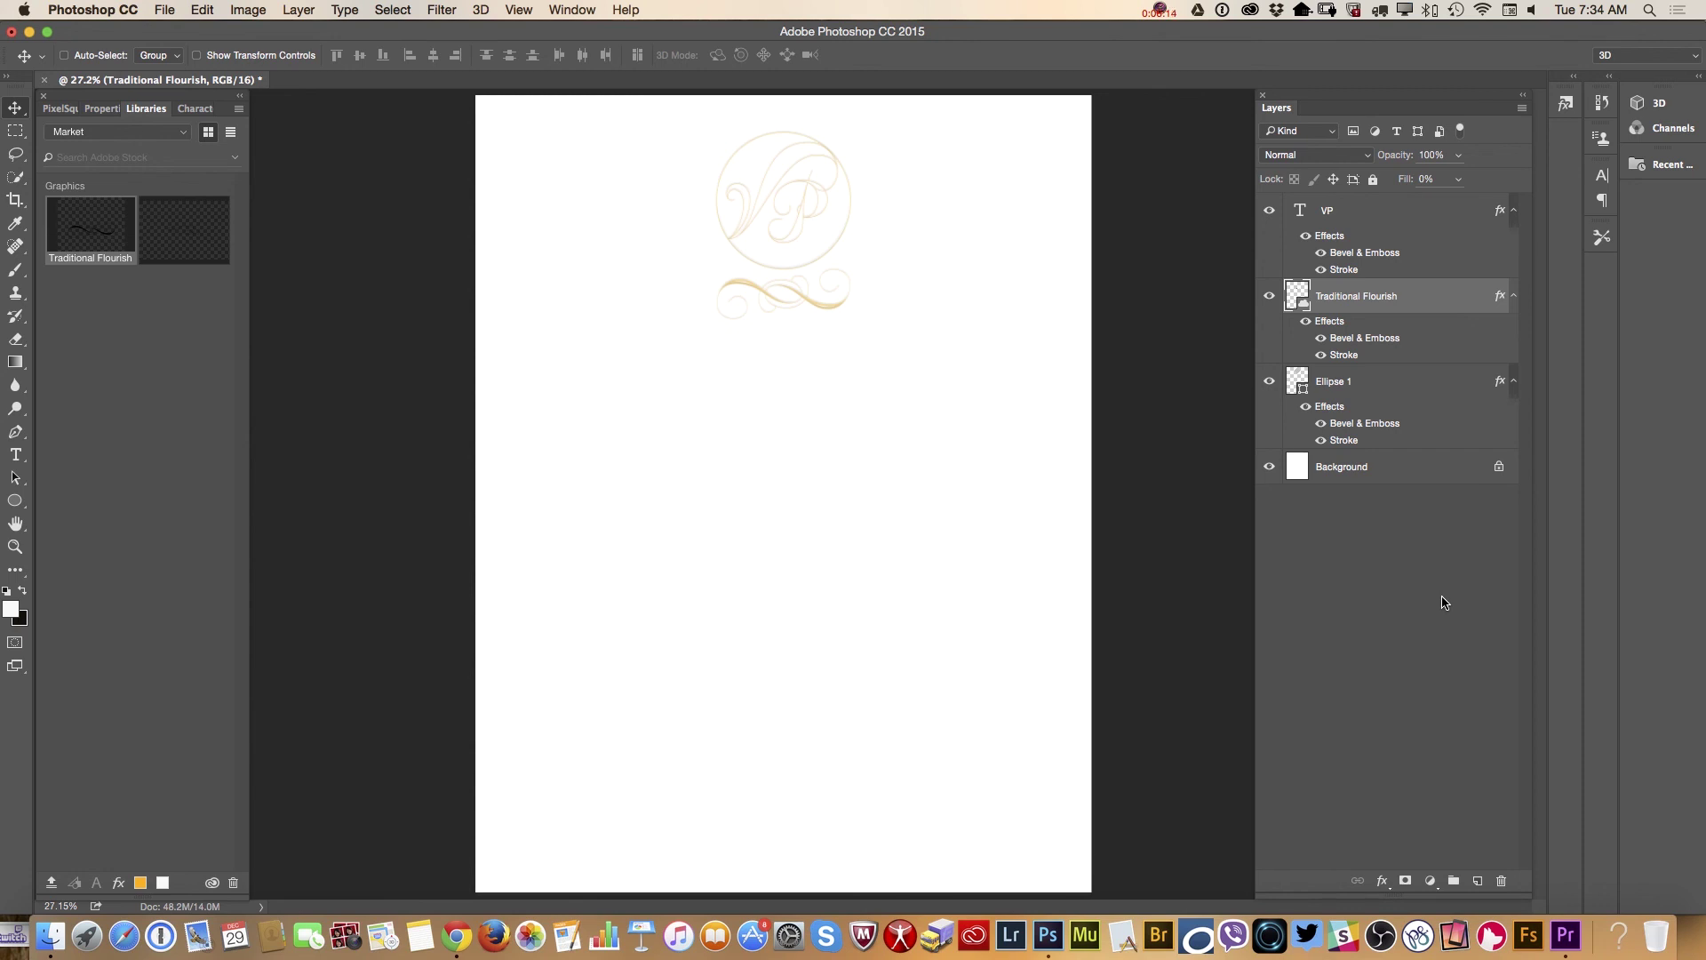
Scale down the placed Traditional Flourish with Free Transform and commit its placement.
{"action": "left_click", "coordinate": [15, 546]}
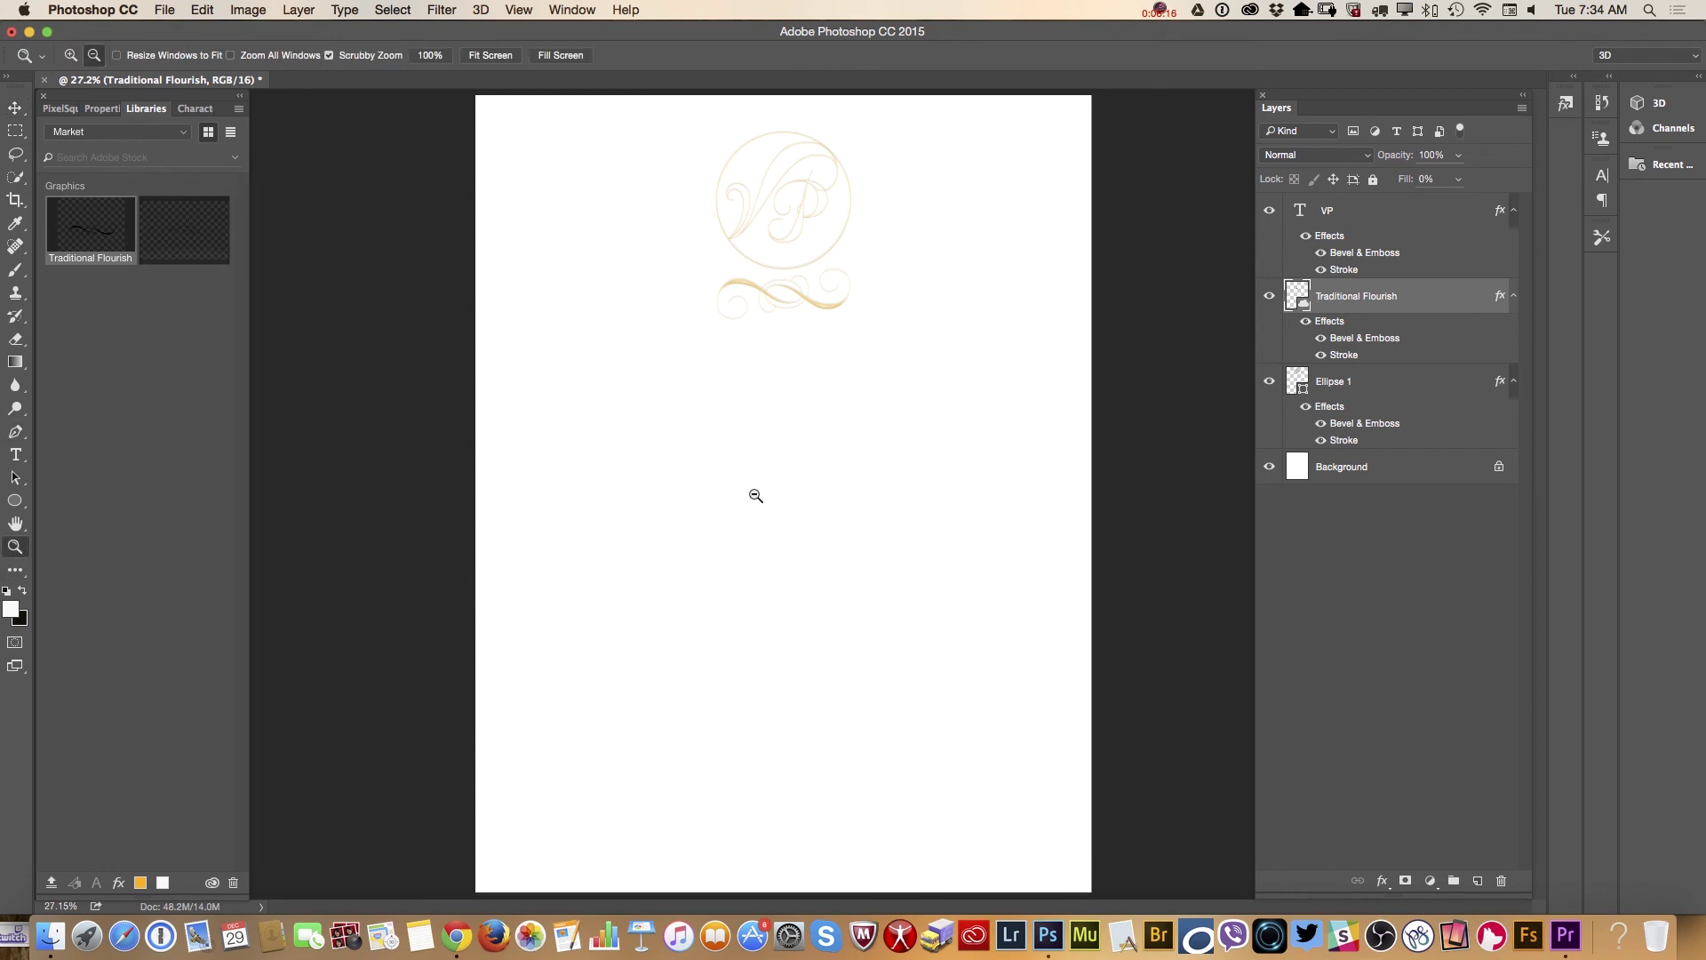
{"action": "left_click", "coordinate": [711, 491], "text": "alt"}
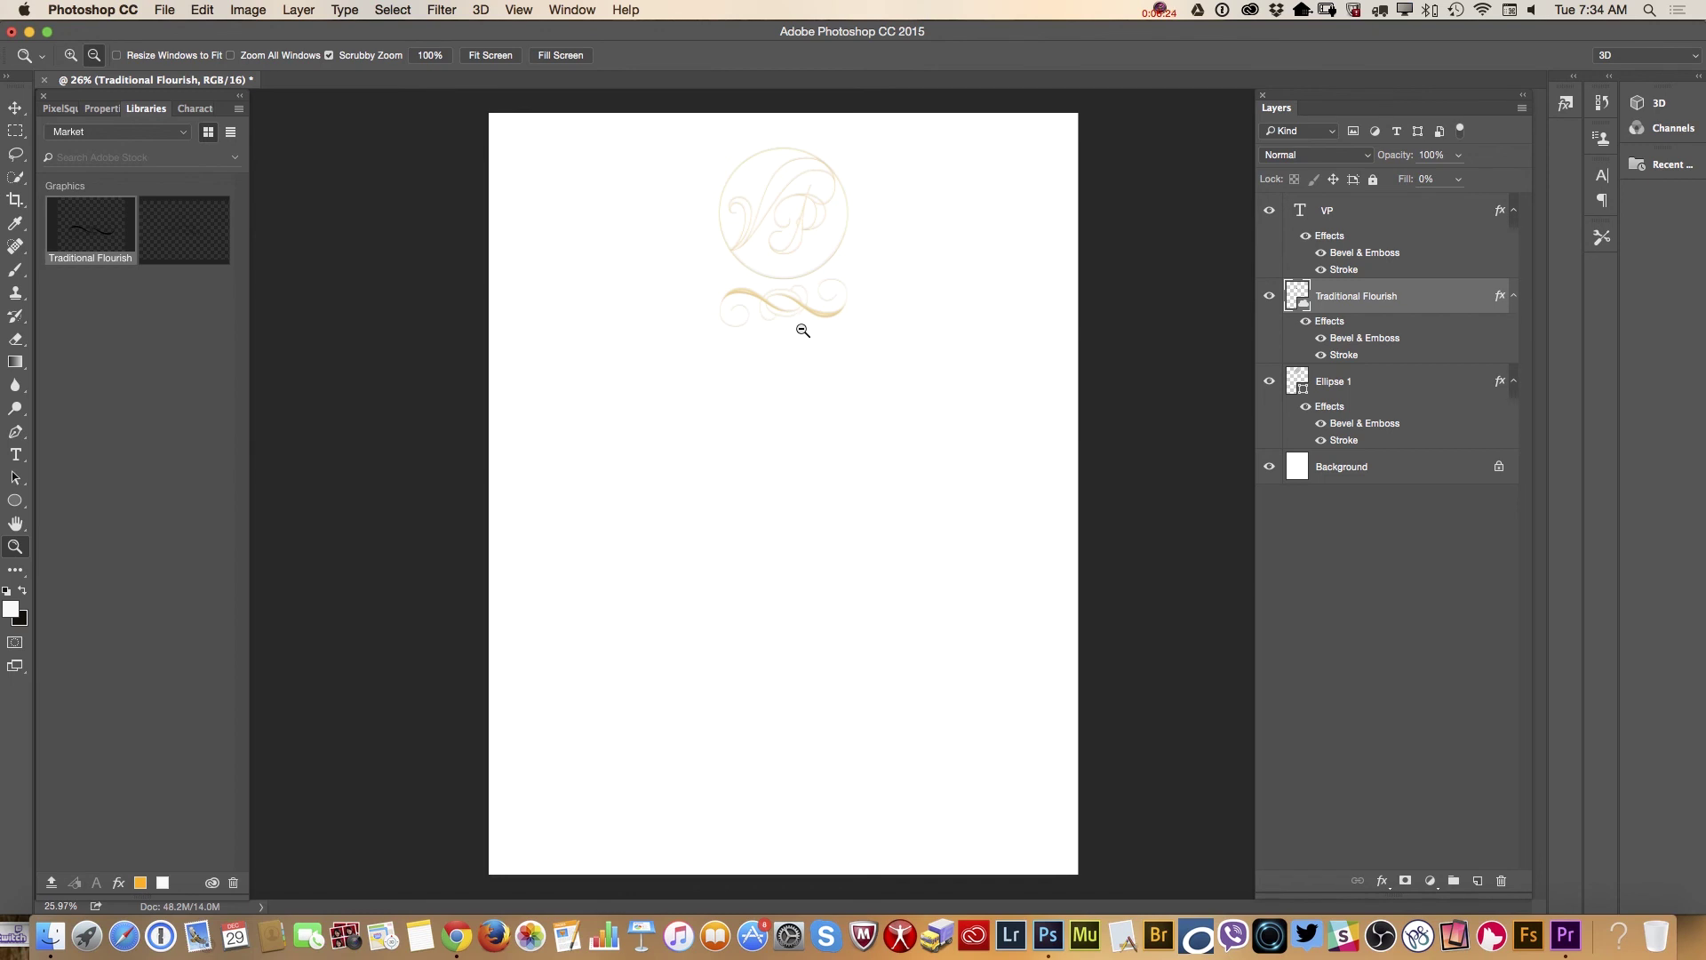
{"action": "left_click", "coordinate": [204, 9]}
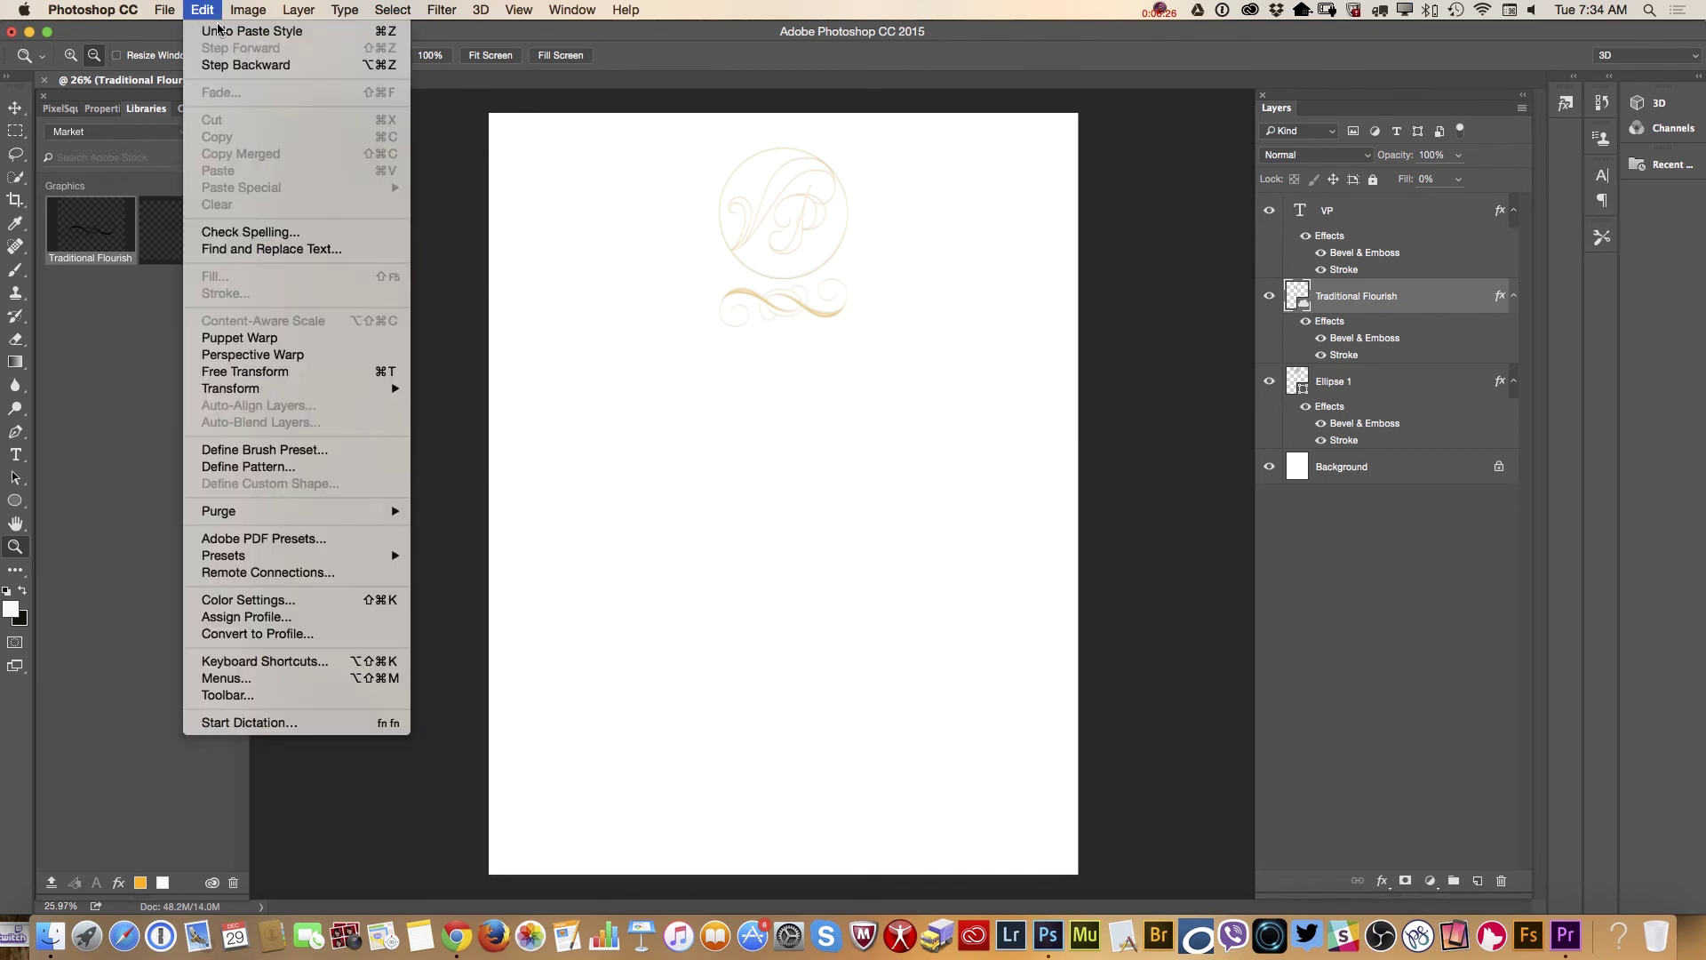
{"action": "left_click", "coordinate": [263, 376]}
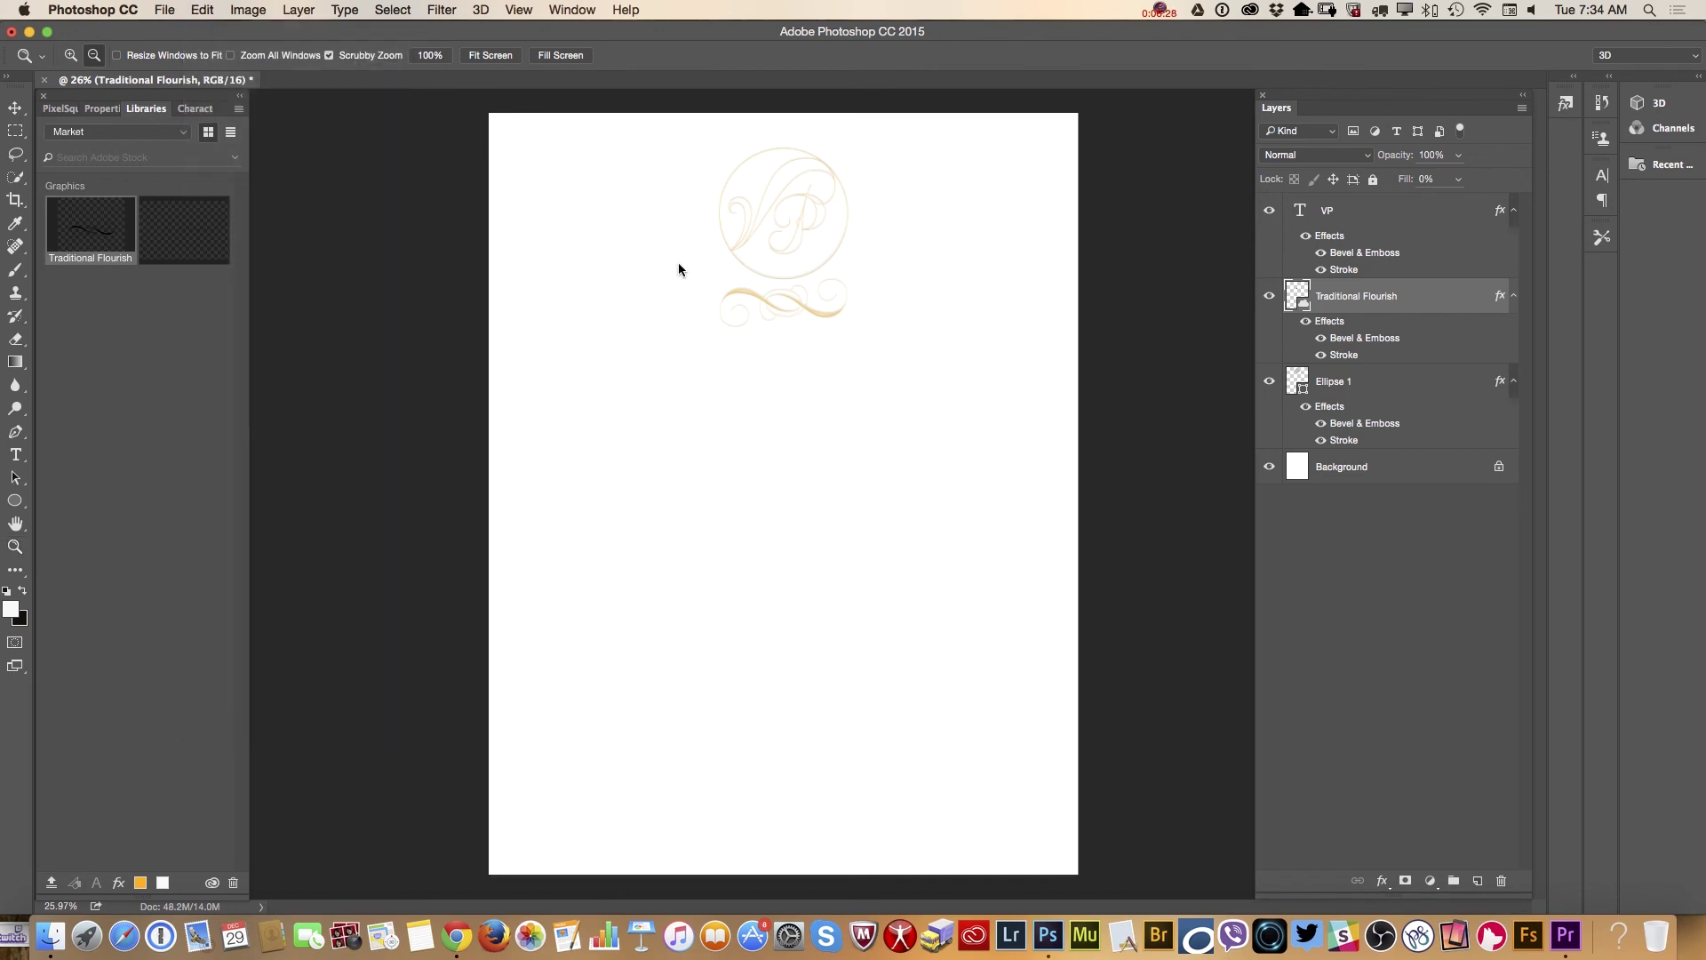
{"action": "left_click_drag", "start_coordinate": [694, 185], "coordinate": [744, 268]}
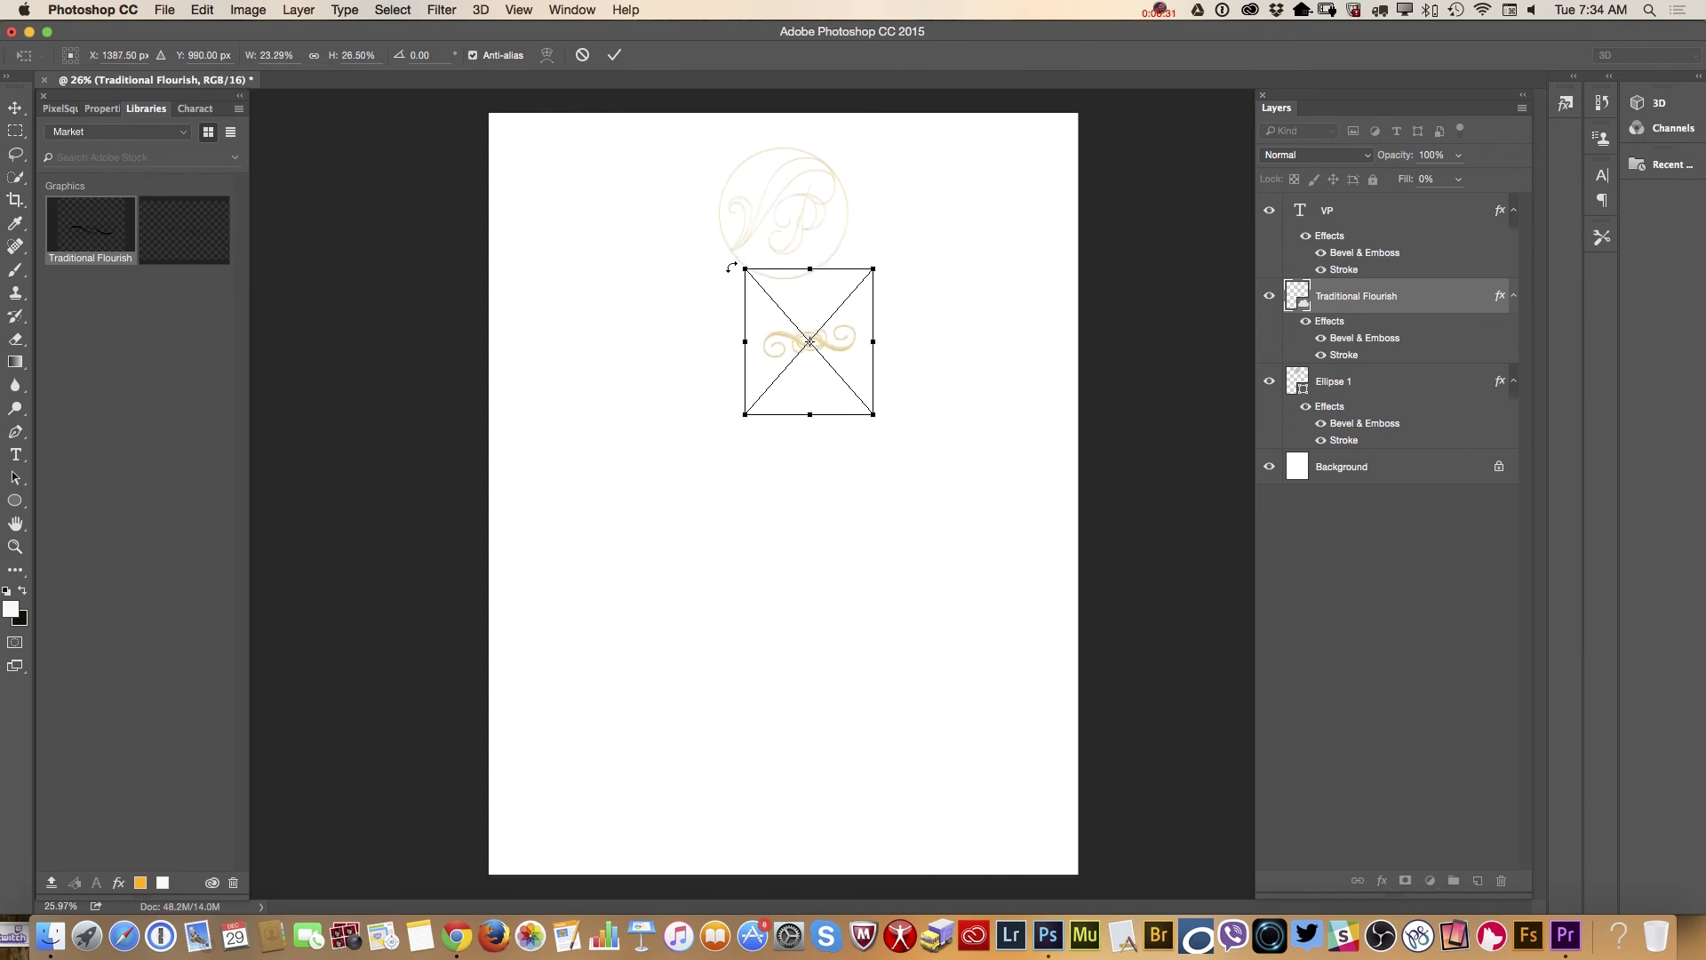
{"action": "left_click", "coordinate": [15, 107]}
{"action": "left_click", "coordinate": [997, 317]}
Move the flourish right of the VP seal, then duplicate it and move the copy to the left.
{"action": "left_click_drag", "start_coordinate": [815, 348], "coordinate": [900, 215]}
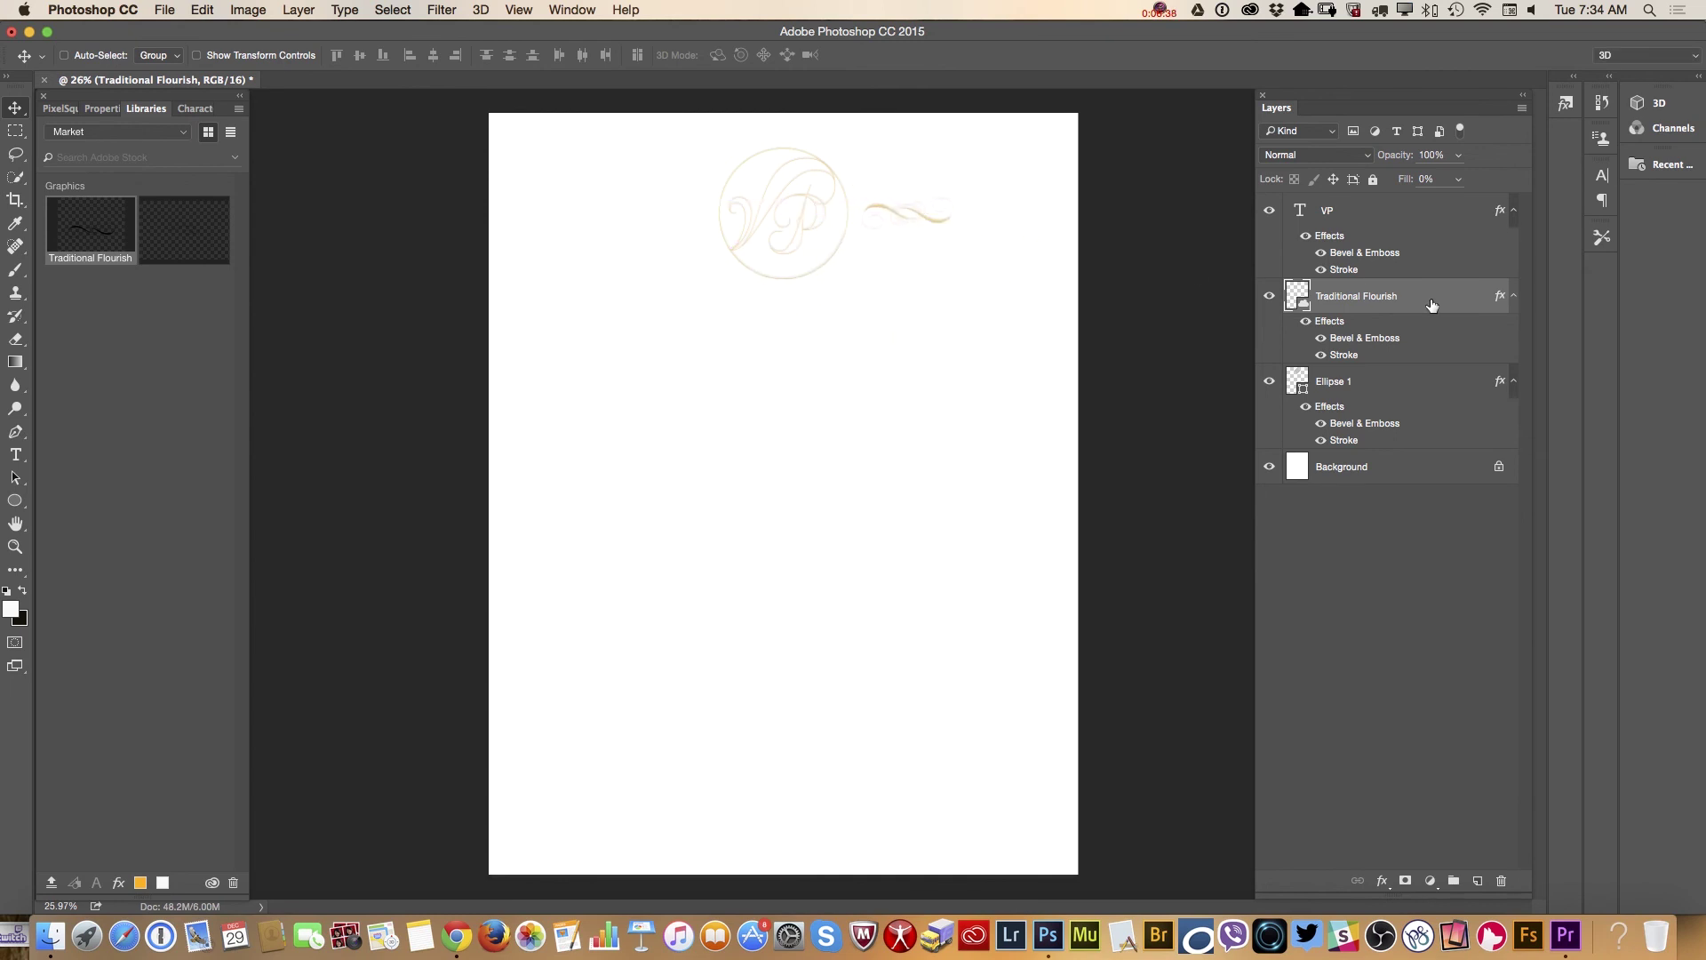
{"action": "left_click_drag", "start_coordinate": [1431, 297], "coordinate": [1393, 487]}
{"action": "left_click_drag", "start_coordinate": [1447, 865], "coordinate": [1477, 880]}
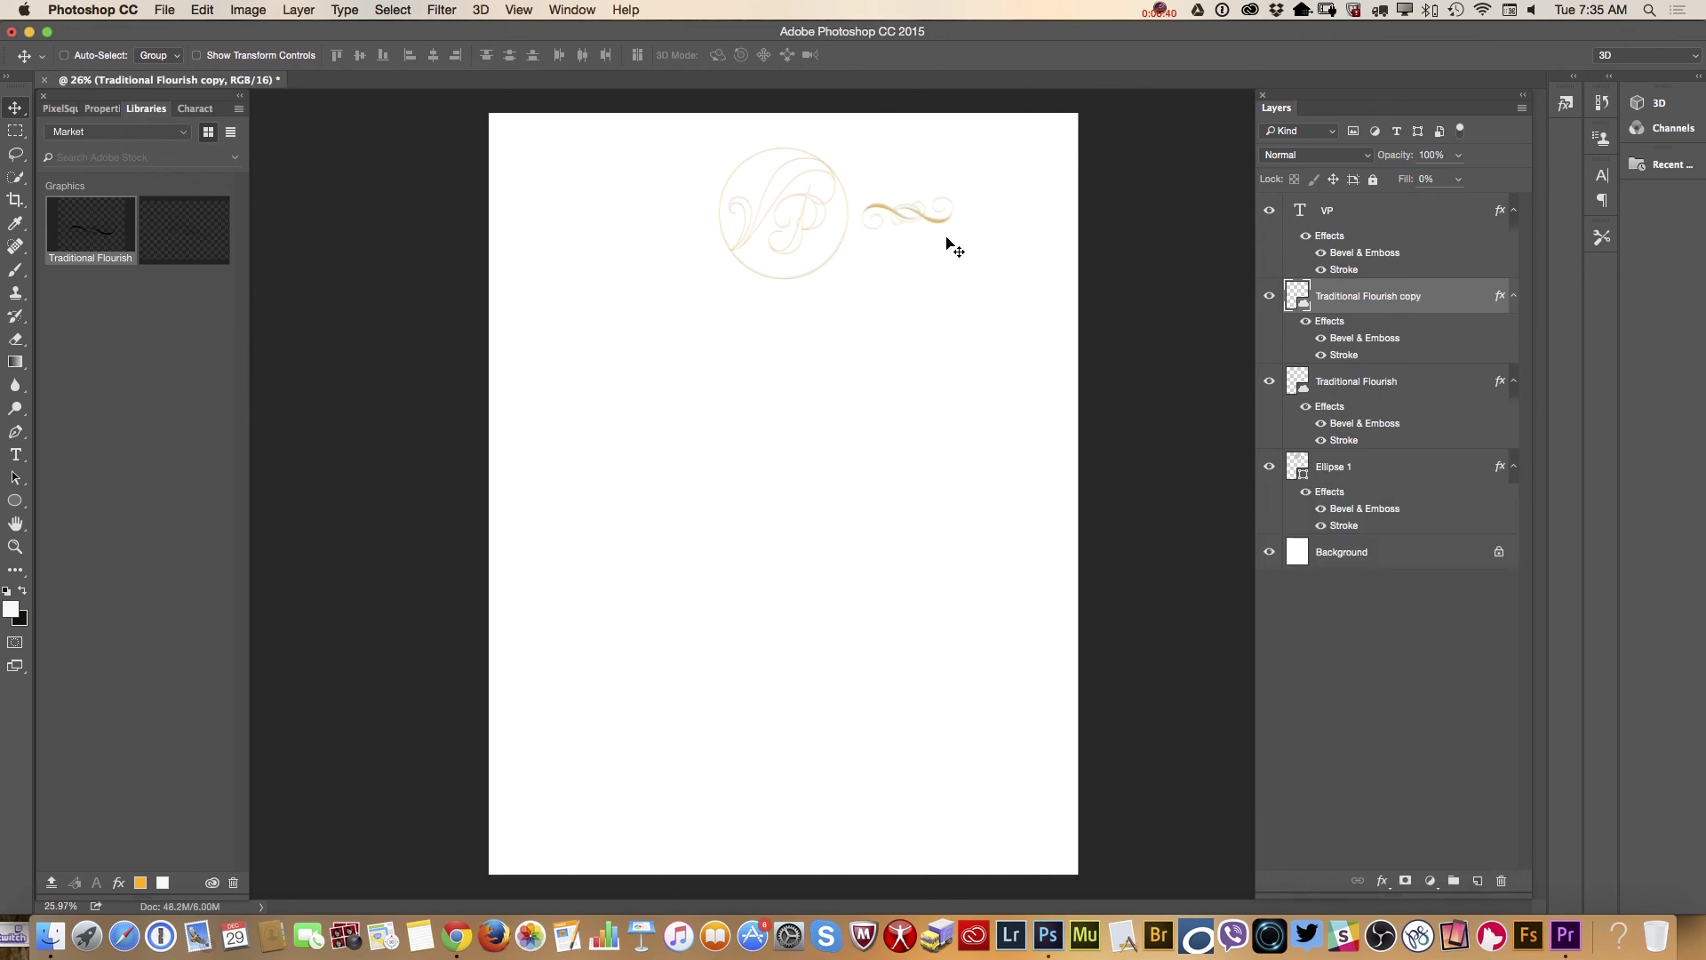
{"action": "left_click_drag", "start_coordinate": [922, 214], "coordinate": [680, 214]}
{"action": "left_click", "coordinate": [15, 547]}
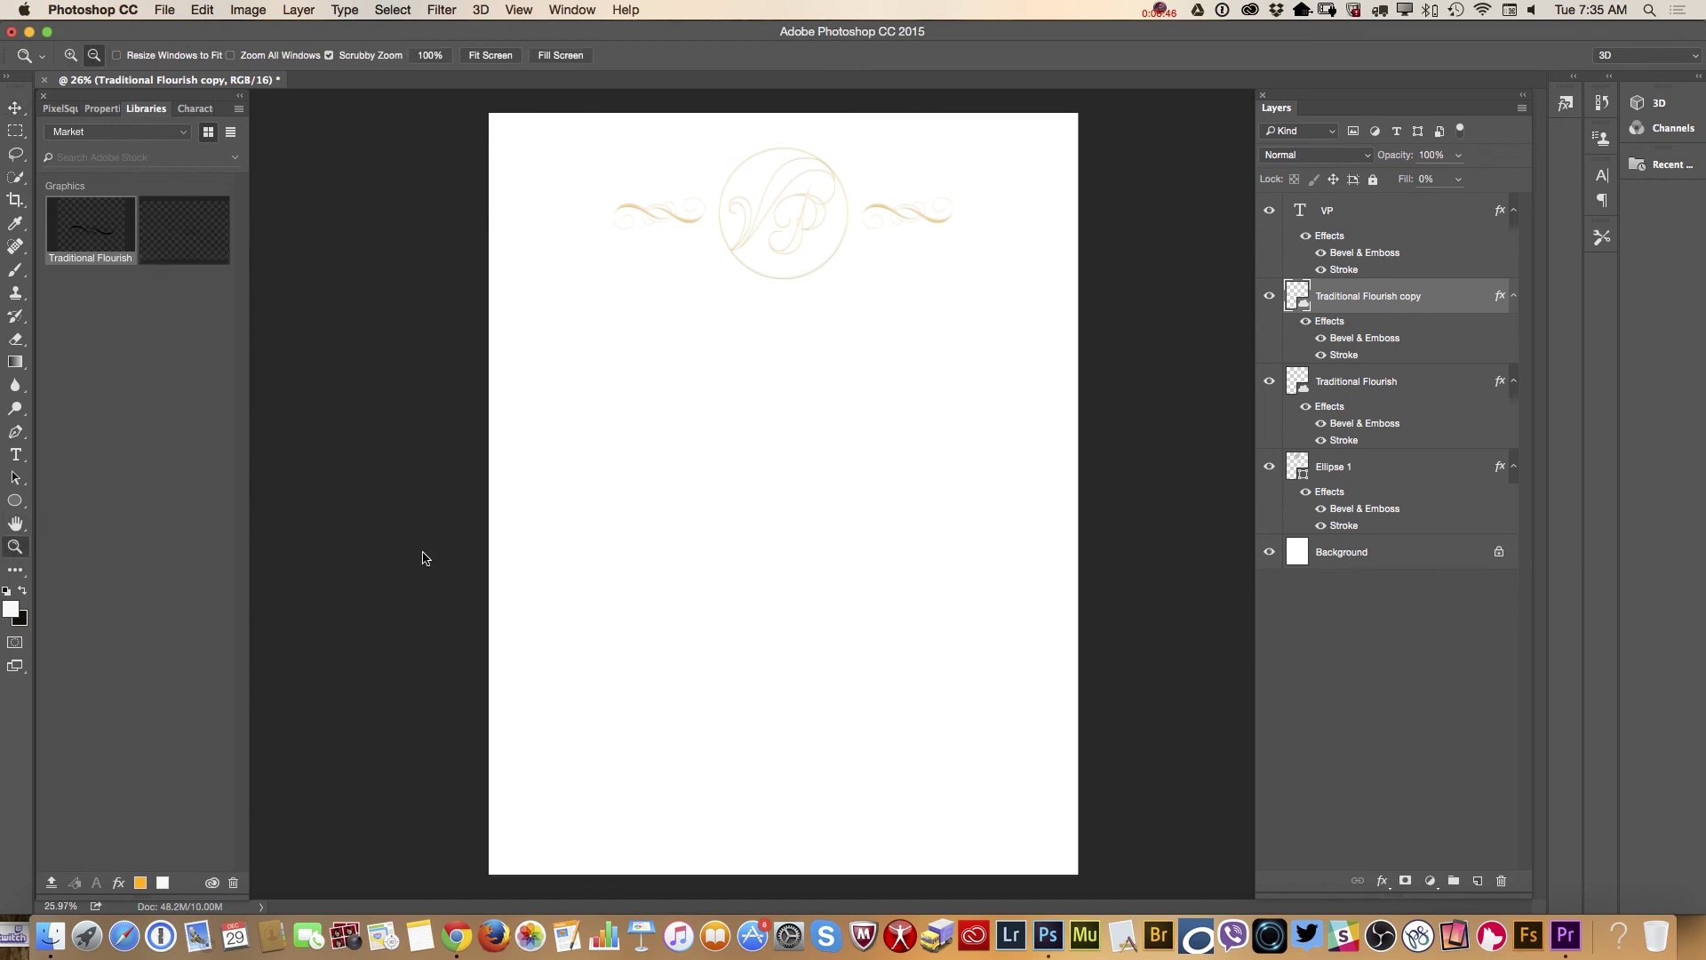
Select the VP through Ellipse 1 layers and scale the seal and flourishes down together.
{"action": "mouse_move", "coordinate": [771, 554]}
{"action": "left_mouse_down"}
{"action": "mouse_move", "coordinate": [740, 542]}
{"action": "mouse_move", "coordinate": [770, 557]}
{"action": "left_mouse_up"}
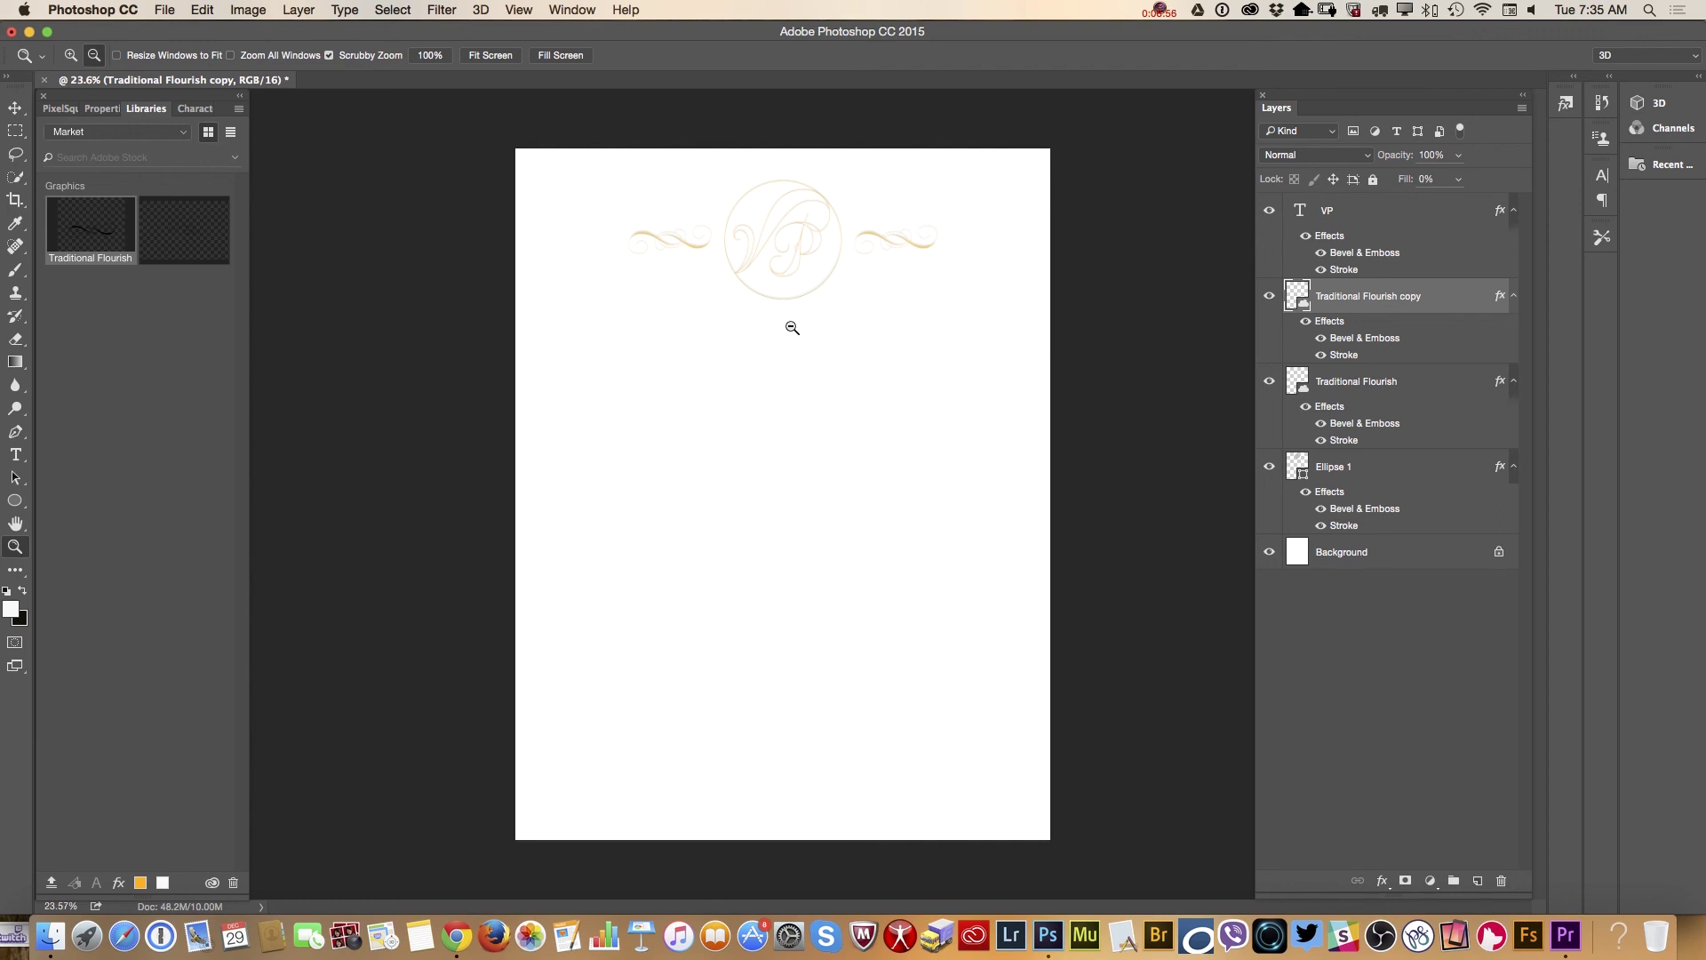
{"action": "left_click", "coordinate": [1376, 220]}
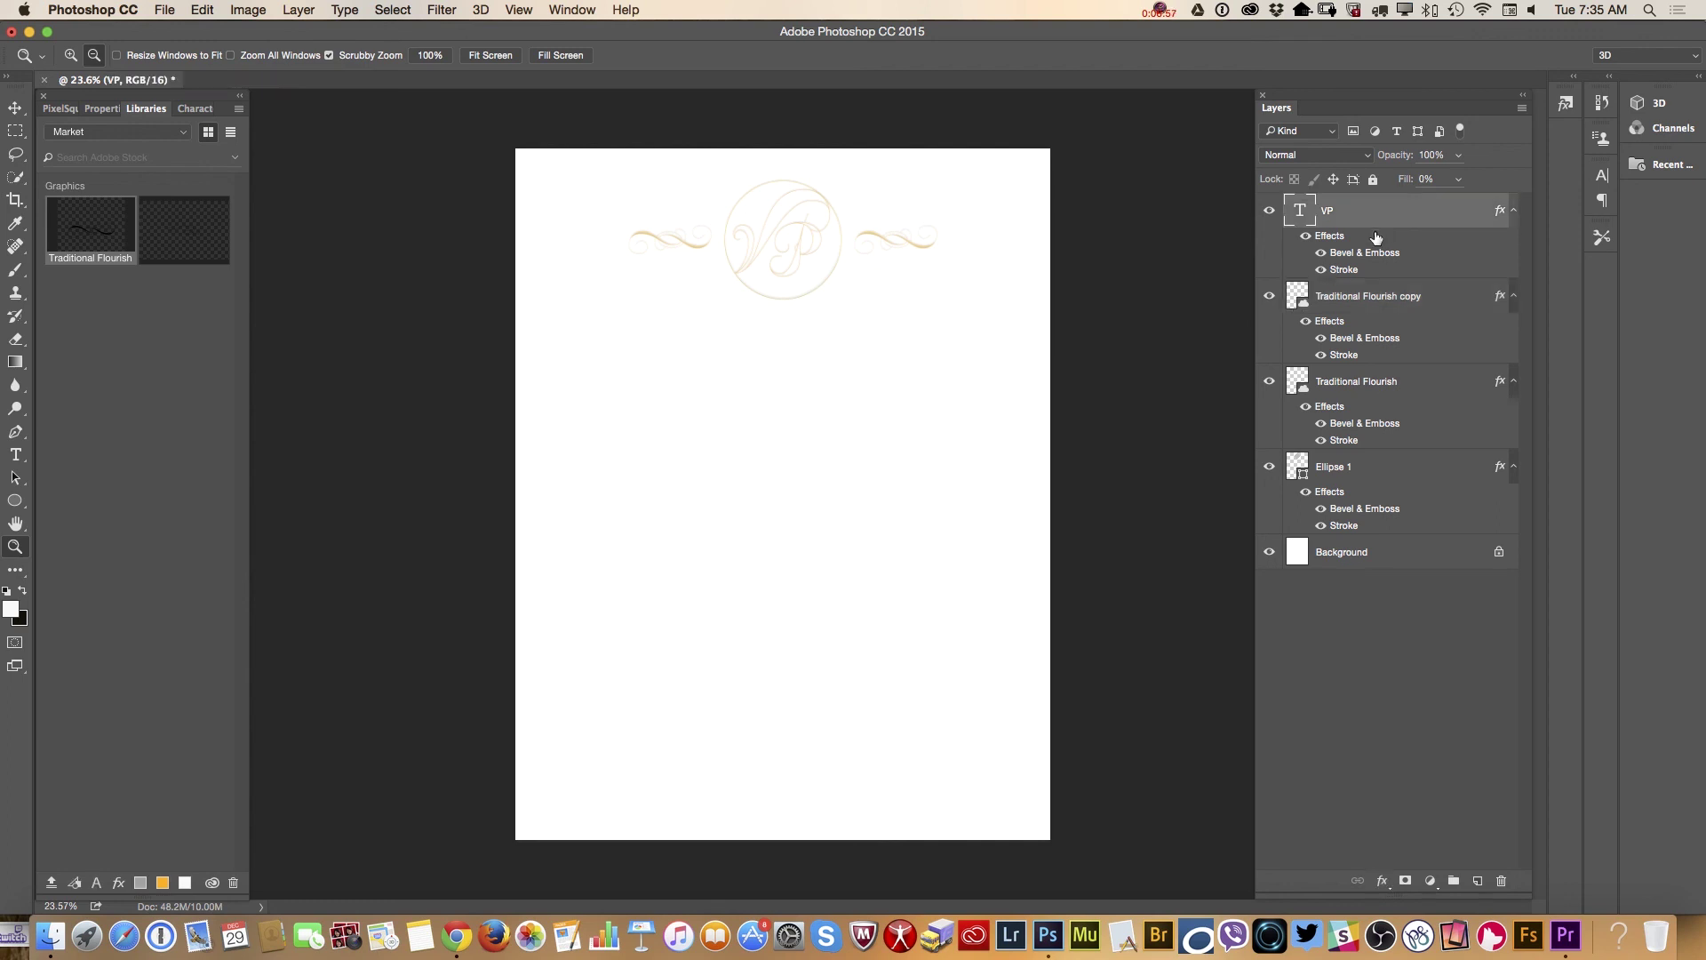
{"action": "left_click", "coordinate": [1359, 470], "text": "shift"}
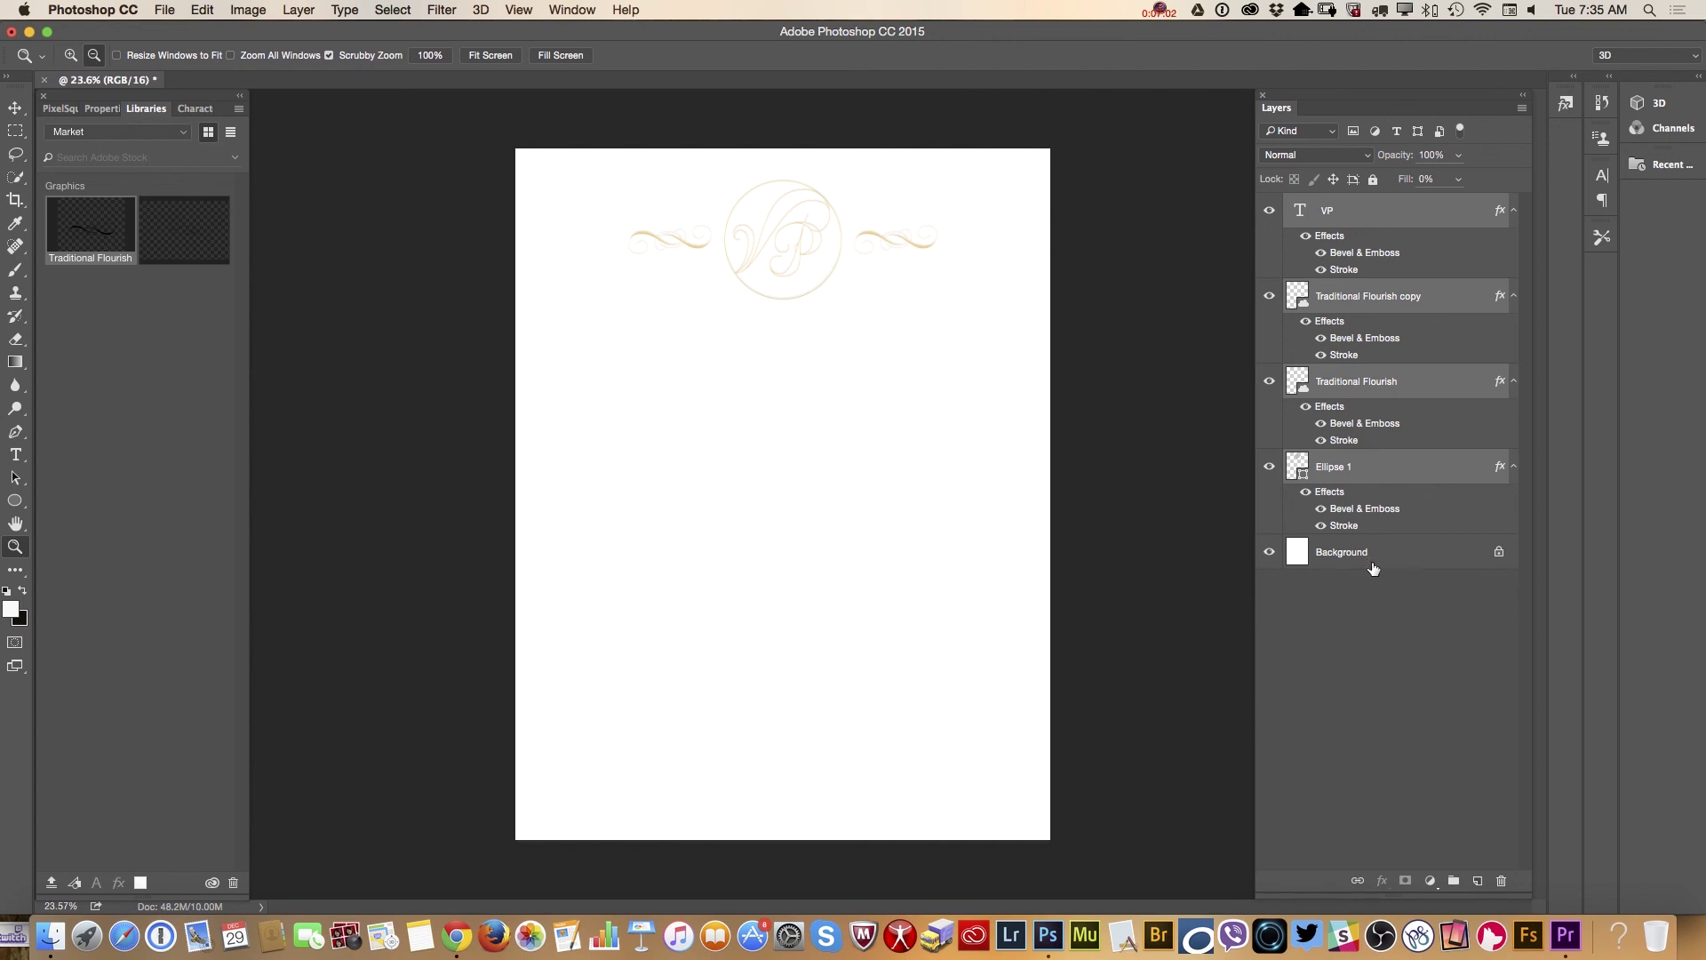
{"action": "left_click", "coordinate": [203, 11]}
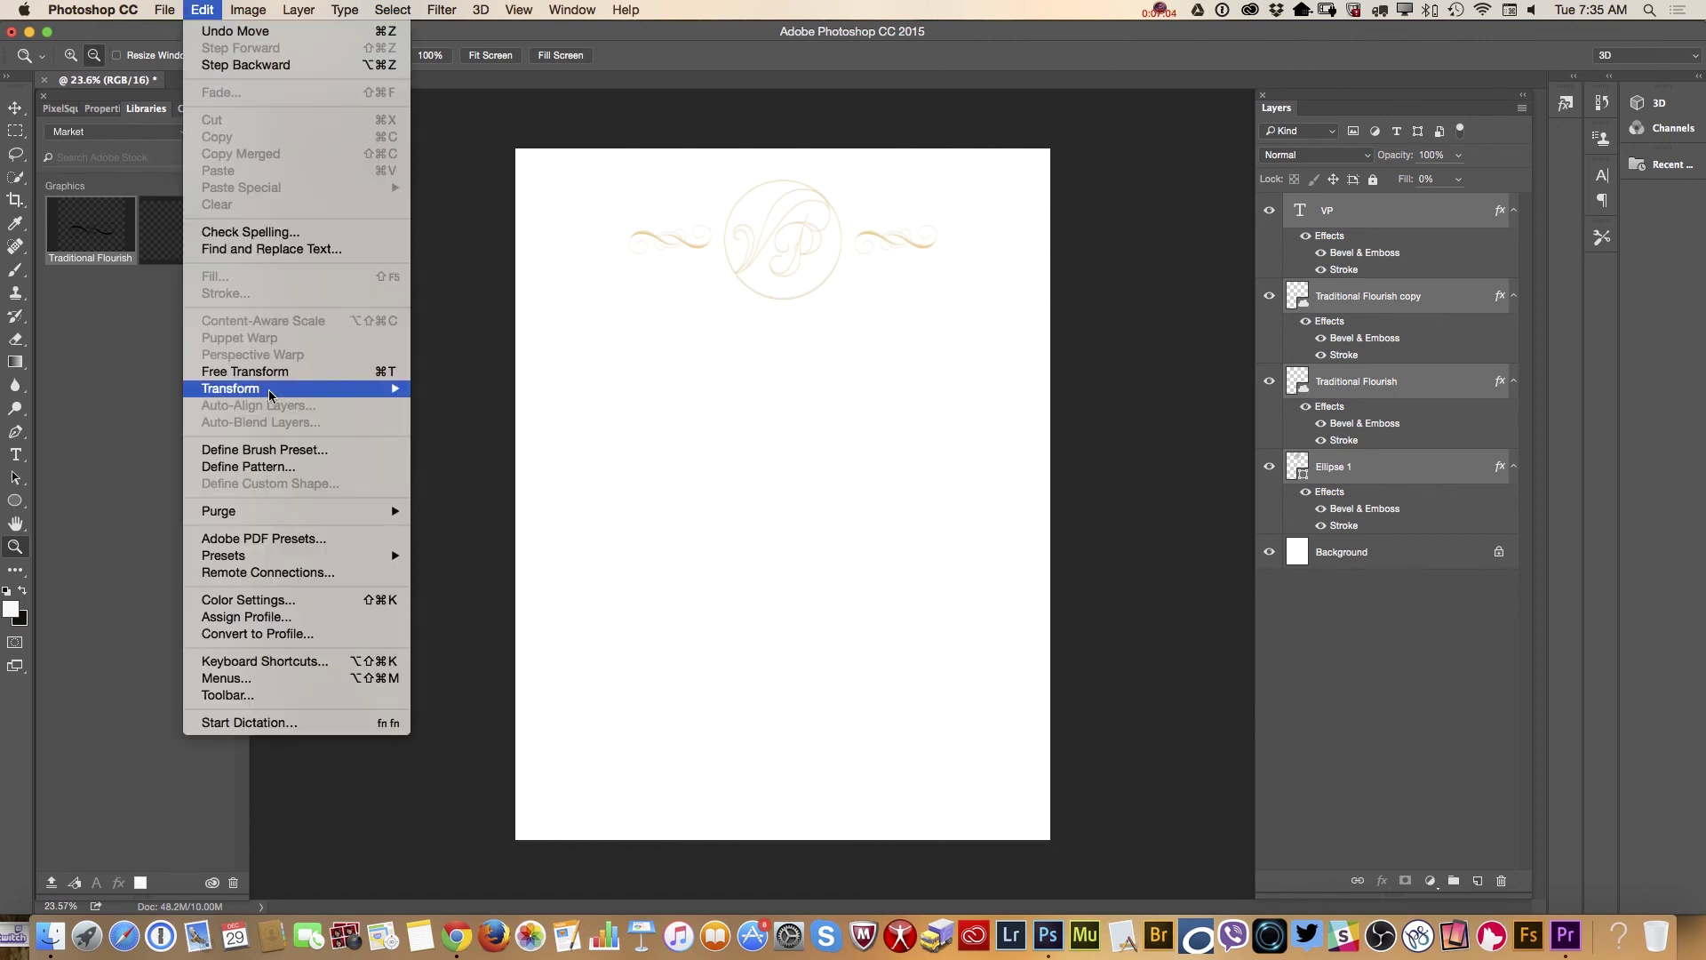
{"action": "left_click", "coordinate": [282, 379]}
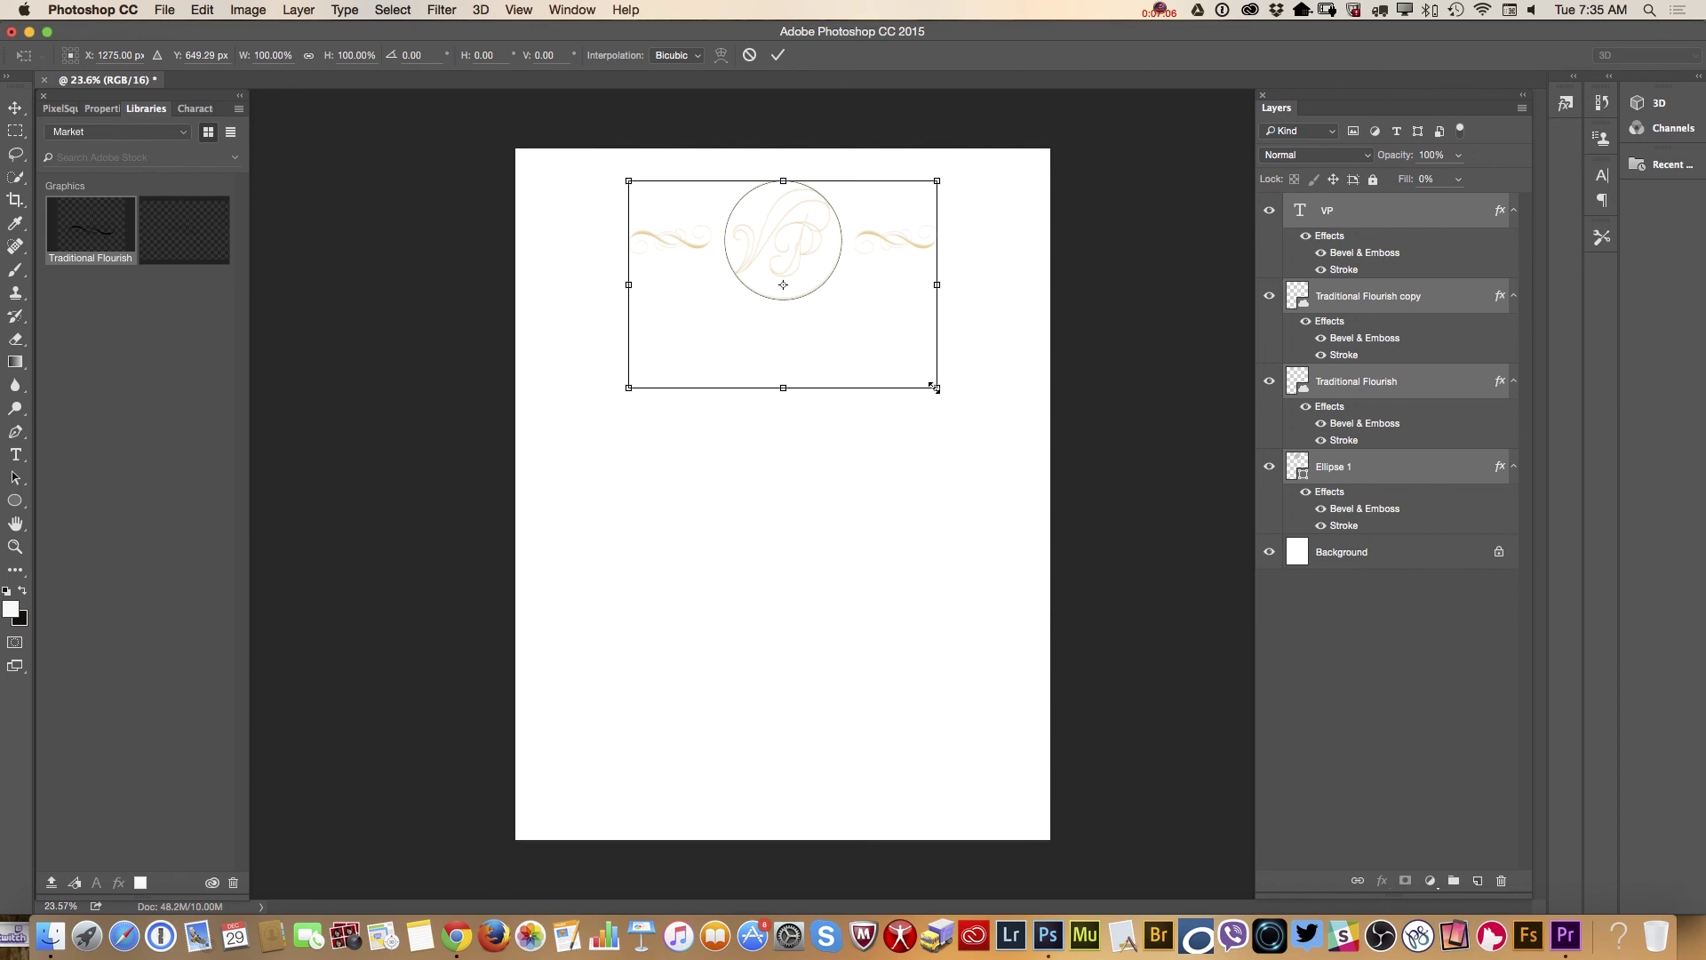
{"action": "left_click_drag", "start_coordinate": [937, 387], "coordinate": [898, 351]}
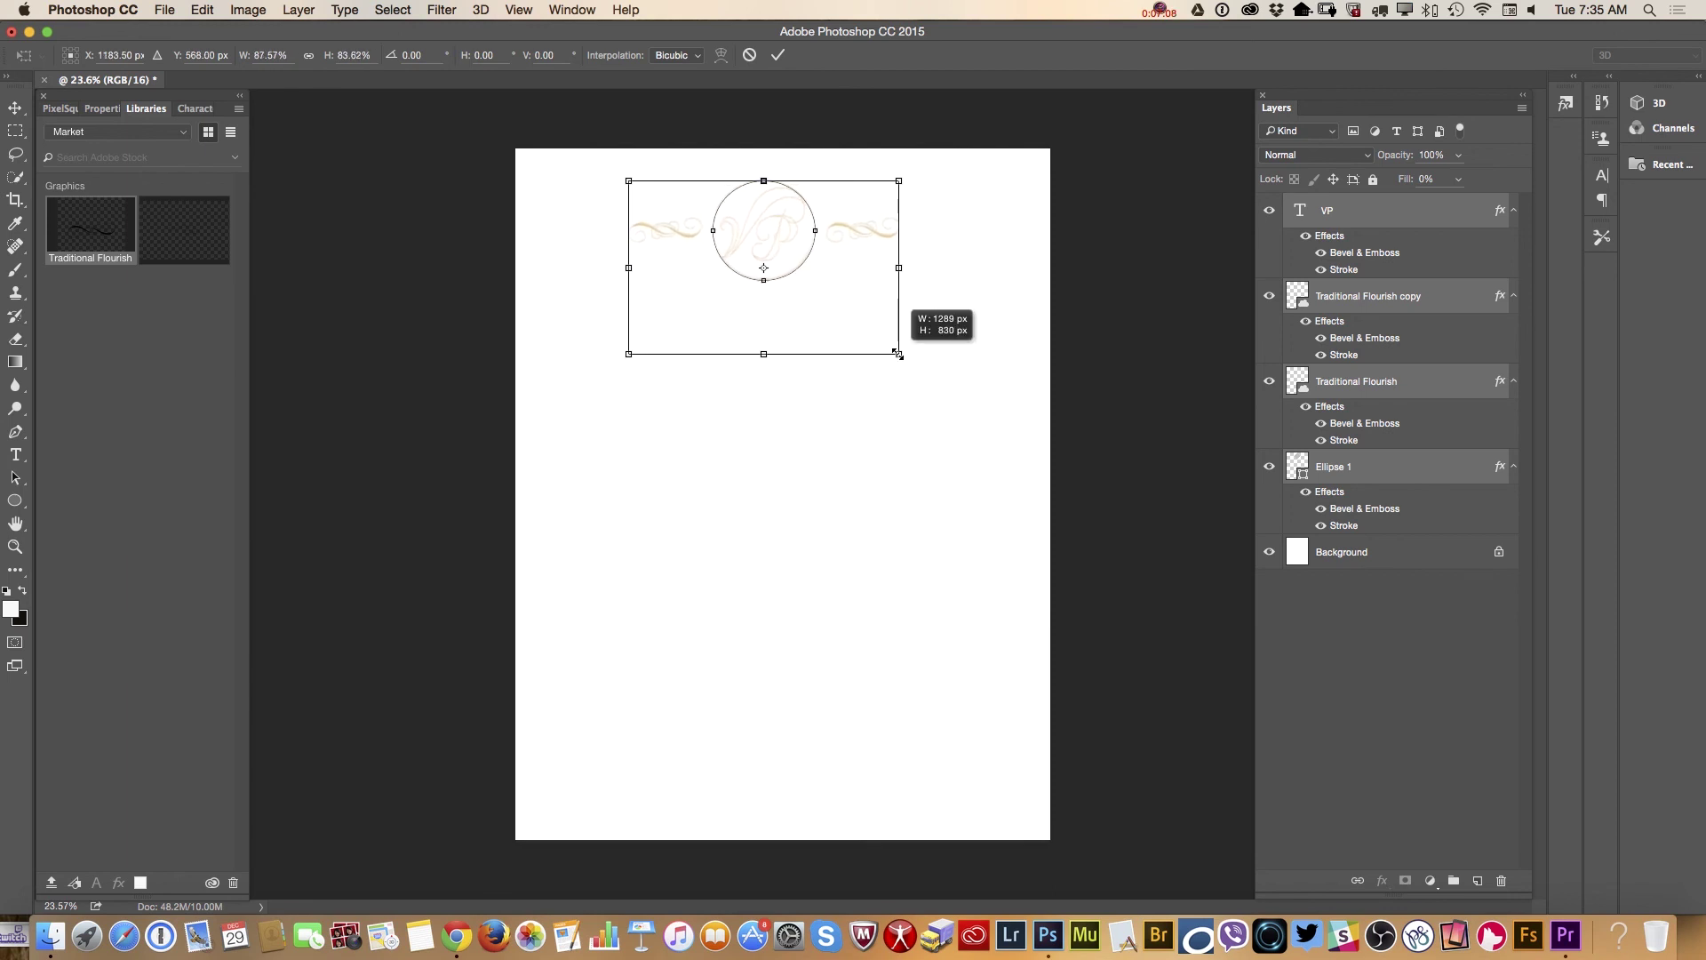
Re-centre the scaled emblem, commit the transform, and nudge it slightly down the page.
{"action": "mouse_move", "coordinate": [784, 228]}
{"action": "left_mouse_down"}
{"action": "mouse_move", "coordinate": [830, 228]}
{"action": "mouse_move", "coordinate": [811, 224]}
{"action": "left_mouse_up"}
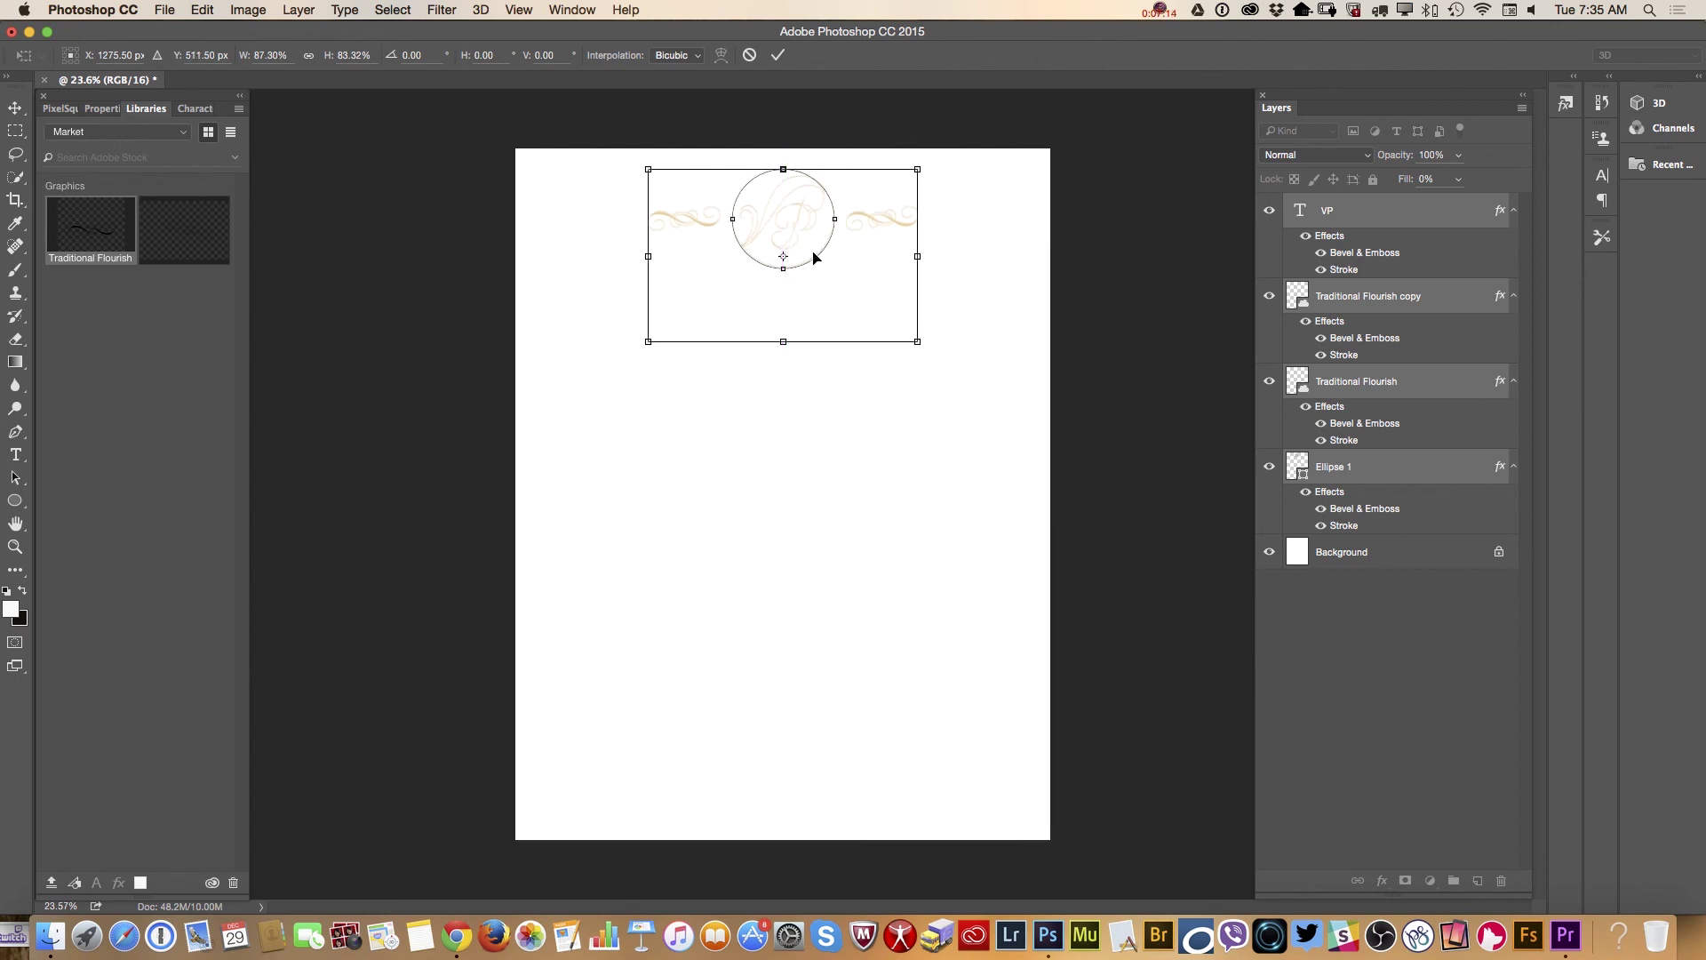
{"action": "left_click", "coordinate": [778, 55]}
{"action": "key", "text": "z"}
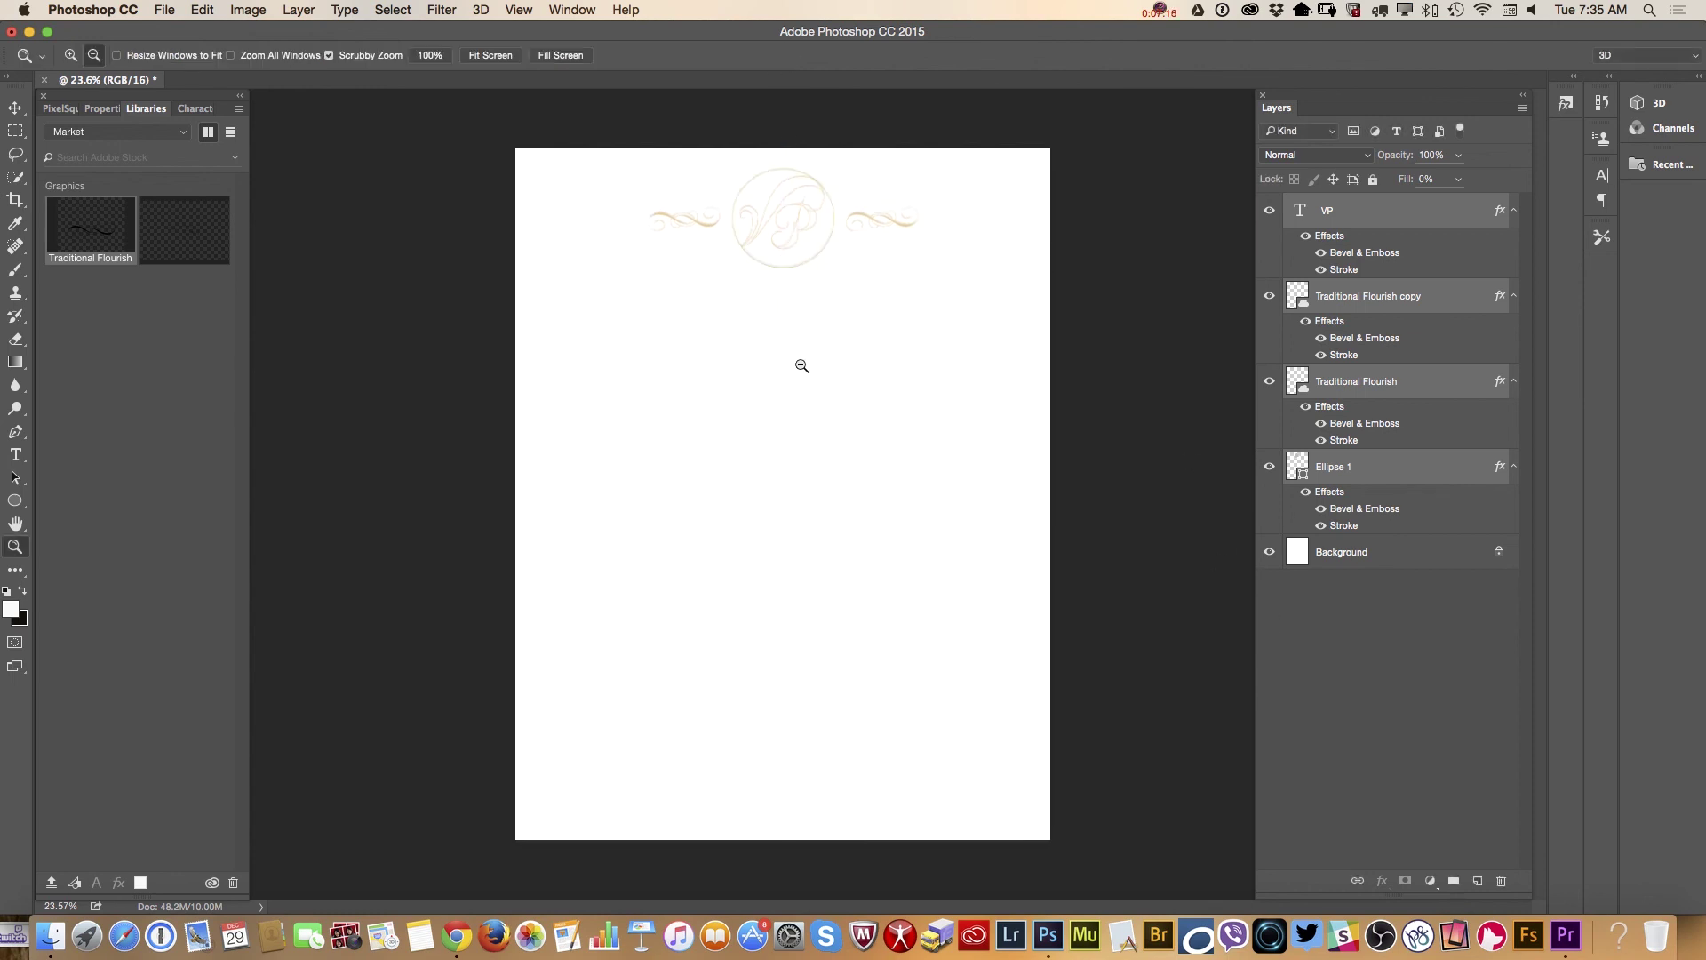
{"action": "left_click", "coordinate": [15, 107]}
{"action": "left_click_drag", "start_coordinate": [776, 222], "coordinate": [780, 222]}
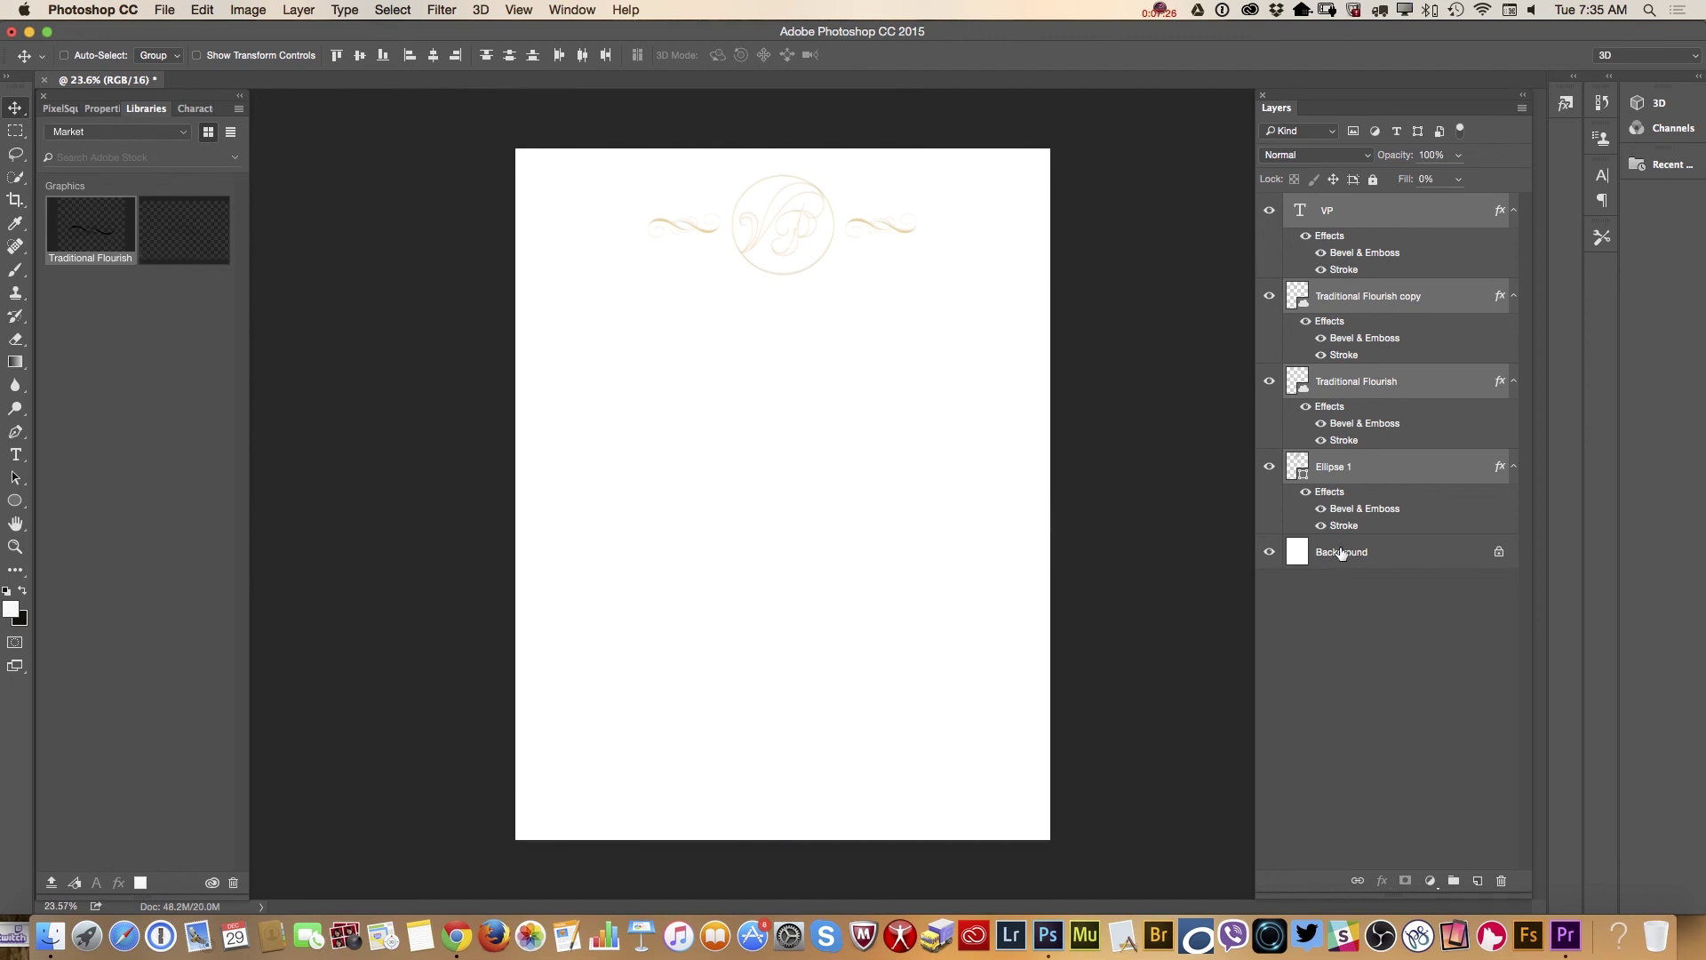
Apply a diagonal white-to-red gradient across the Background layer.
{"action": "left_click", "coordinate": [1363, 562]}
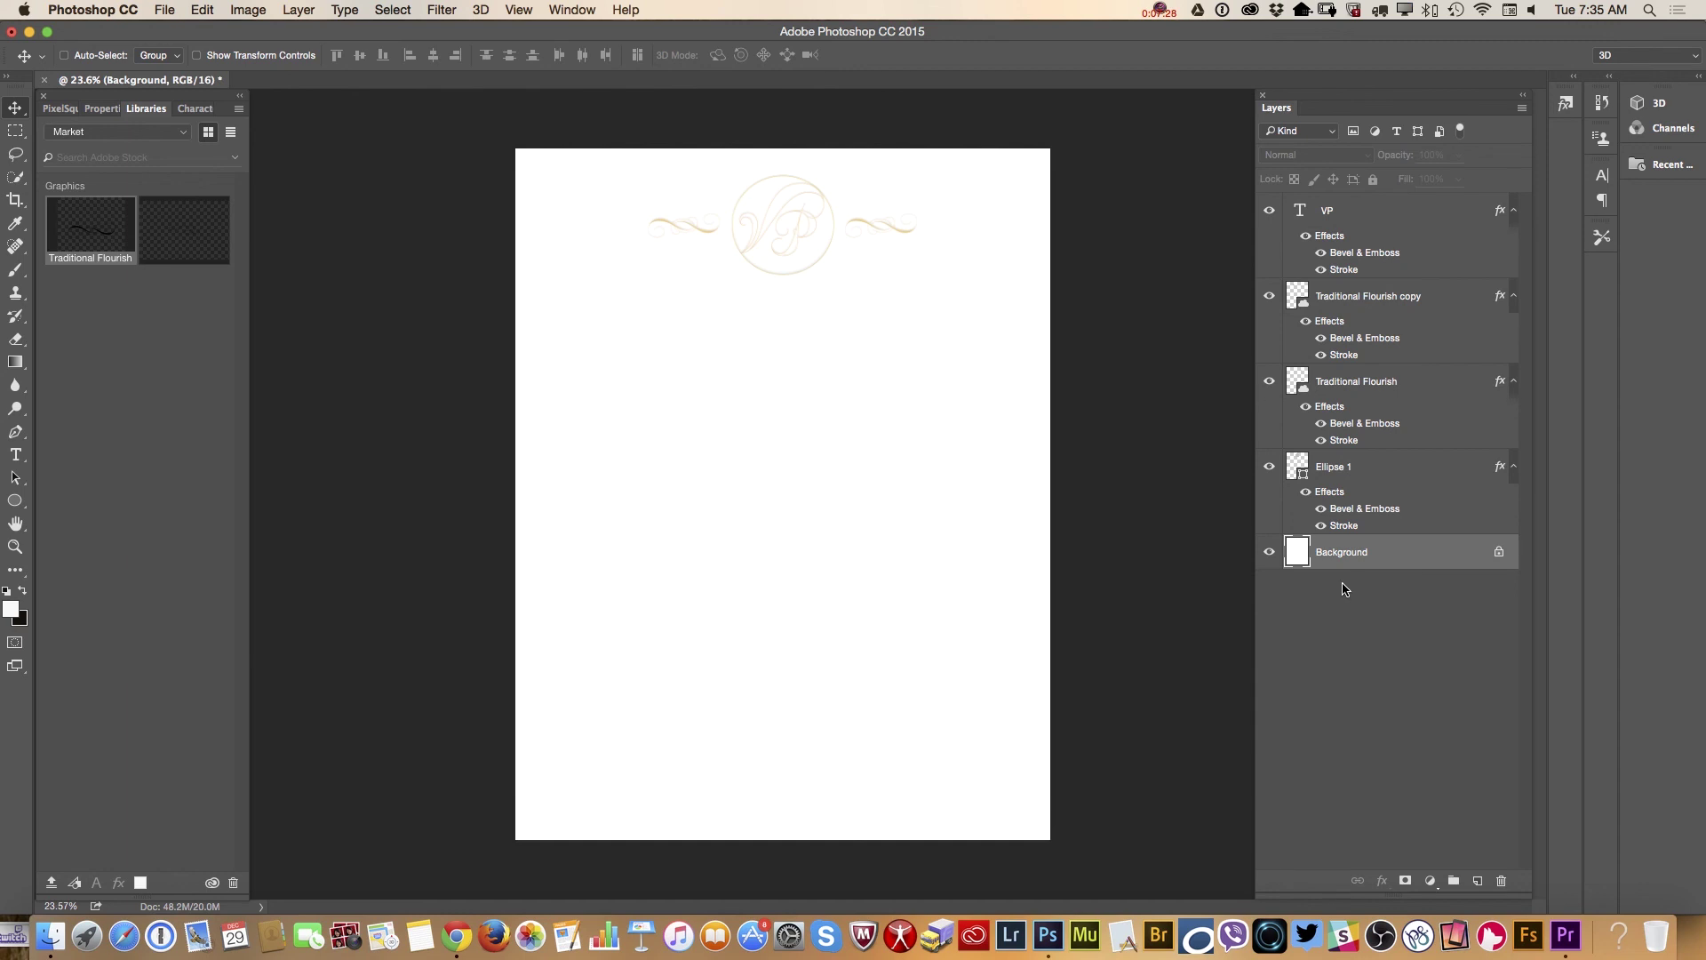
{"action": "left_click", "coordinate": [11, 363]}
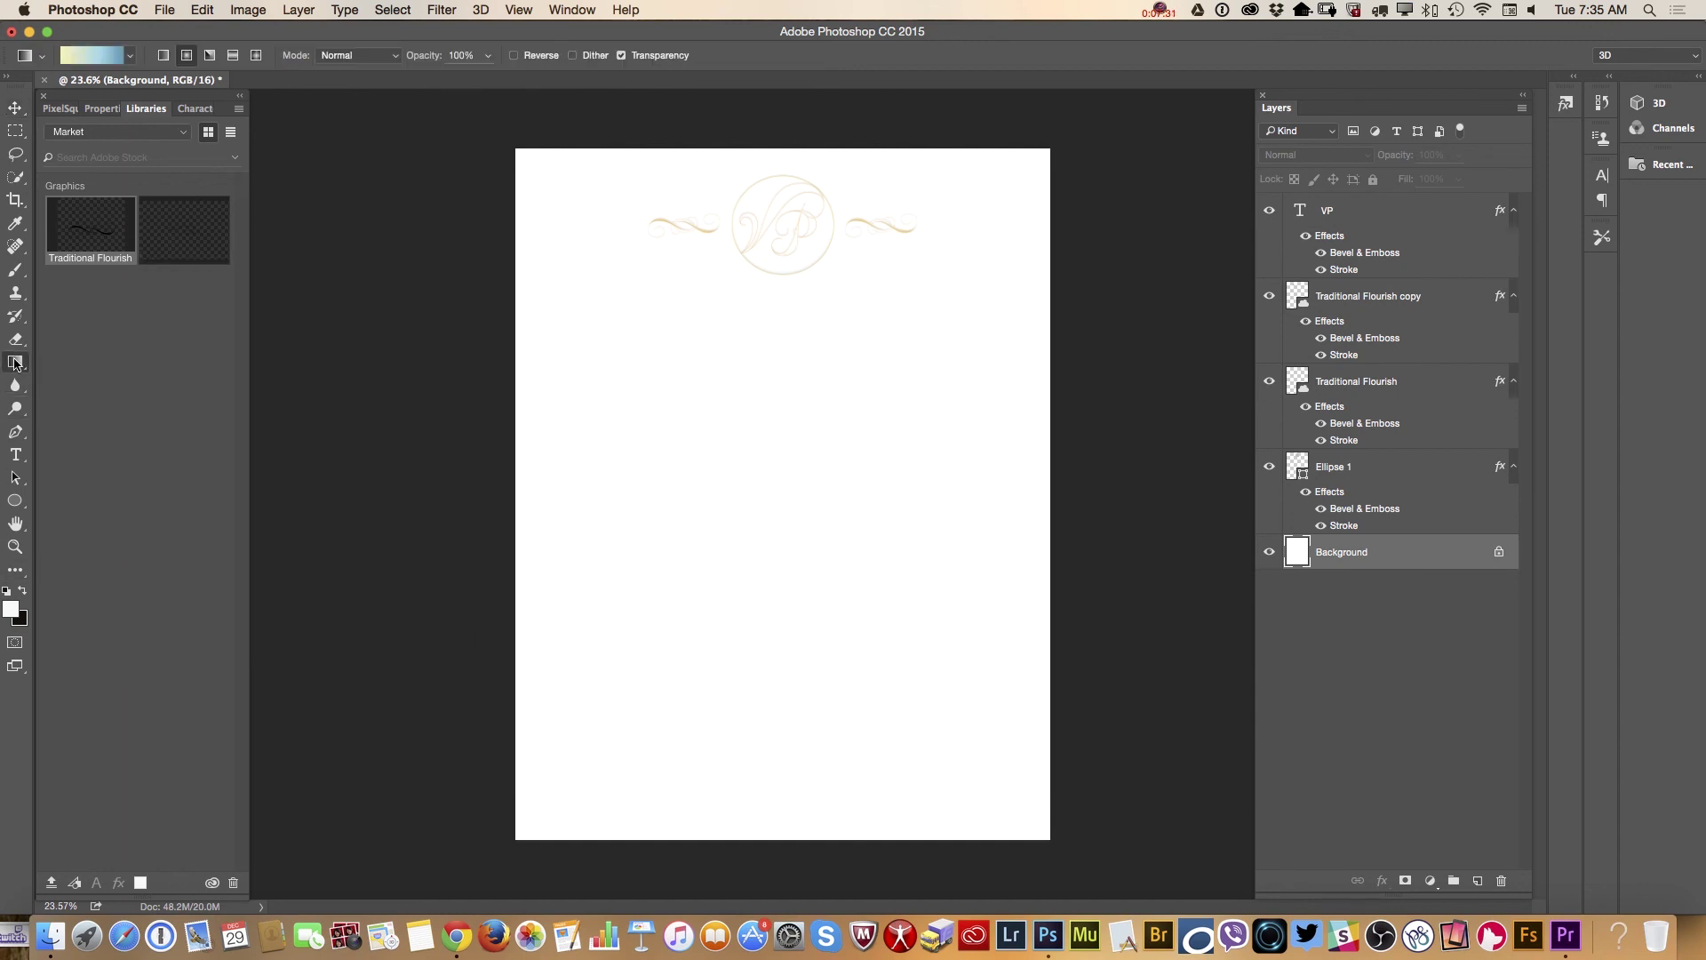
{"action": "left_click", "coordinate": [130, 56]}
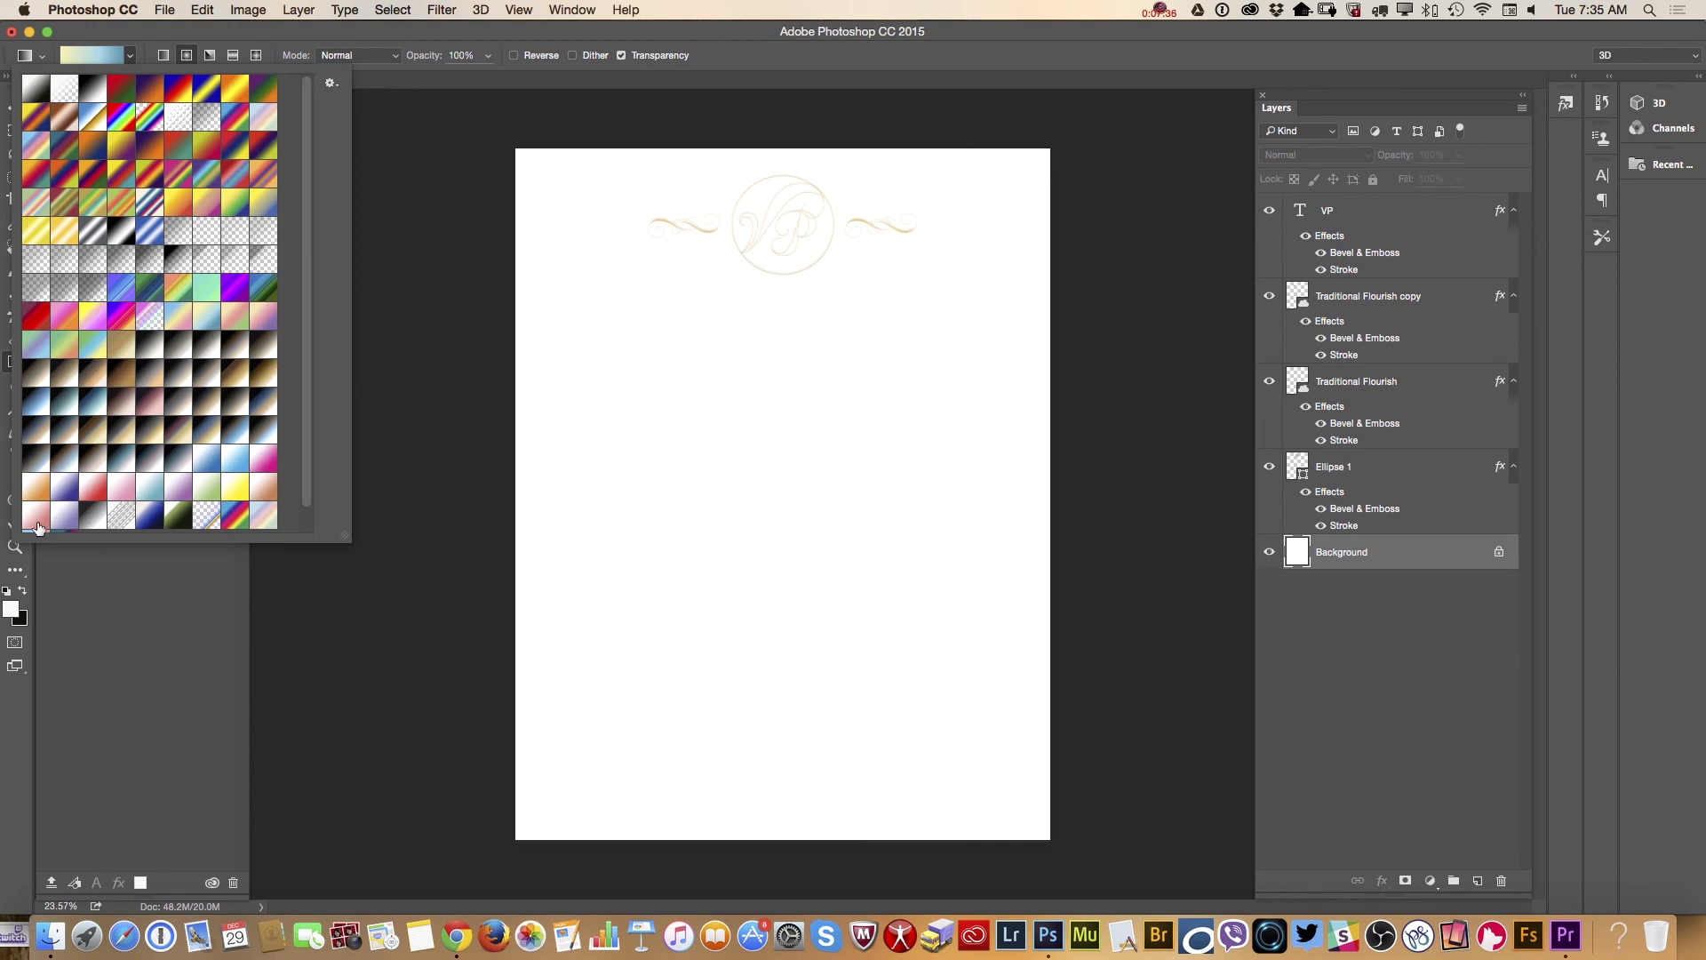
{"action": "left_click", "coordinate": [86, 495]}
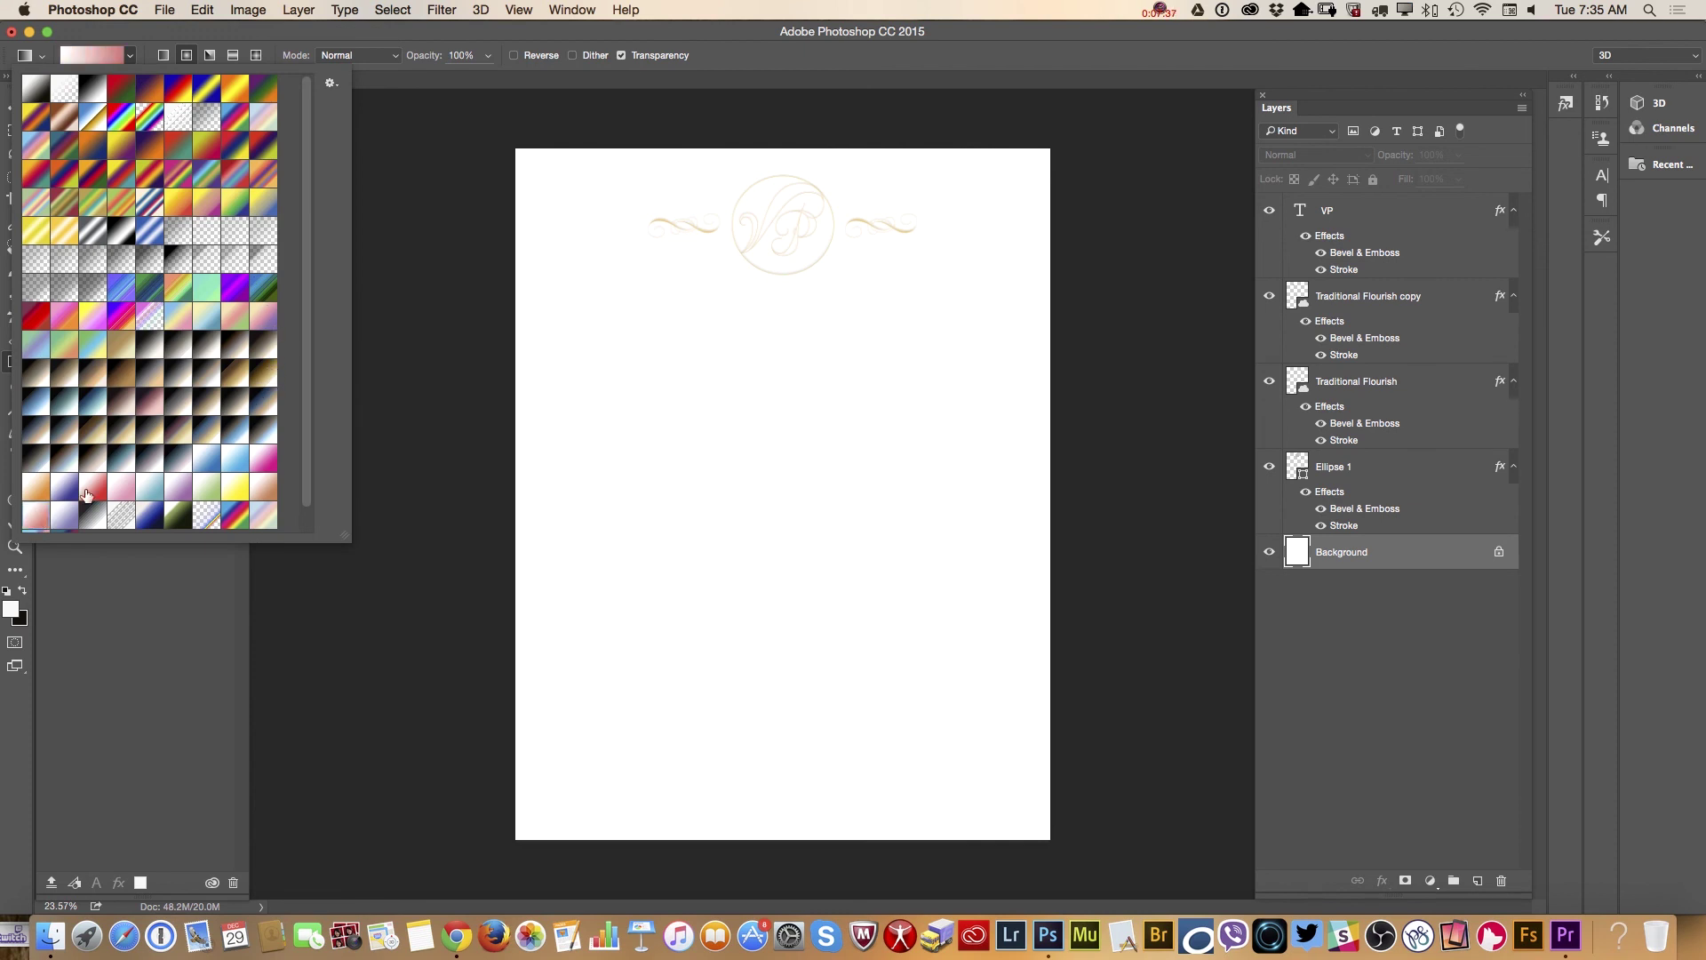
{"action": "left_click", "coordinate": [545, 164]}
{"action": "left_click_drag", "start_coordinate": [522, 153], "coordinate": [1065, 893]}
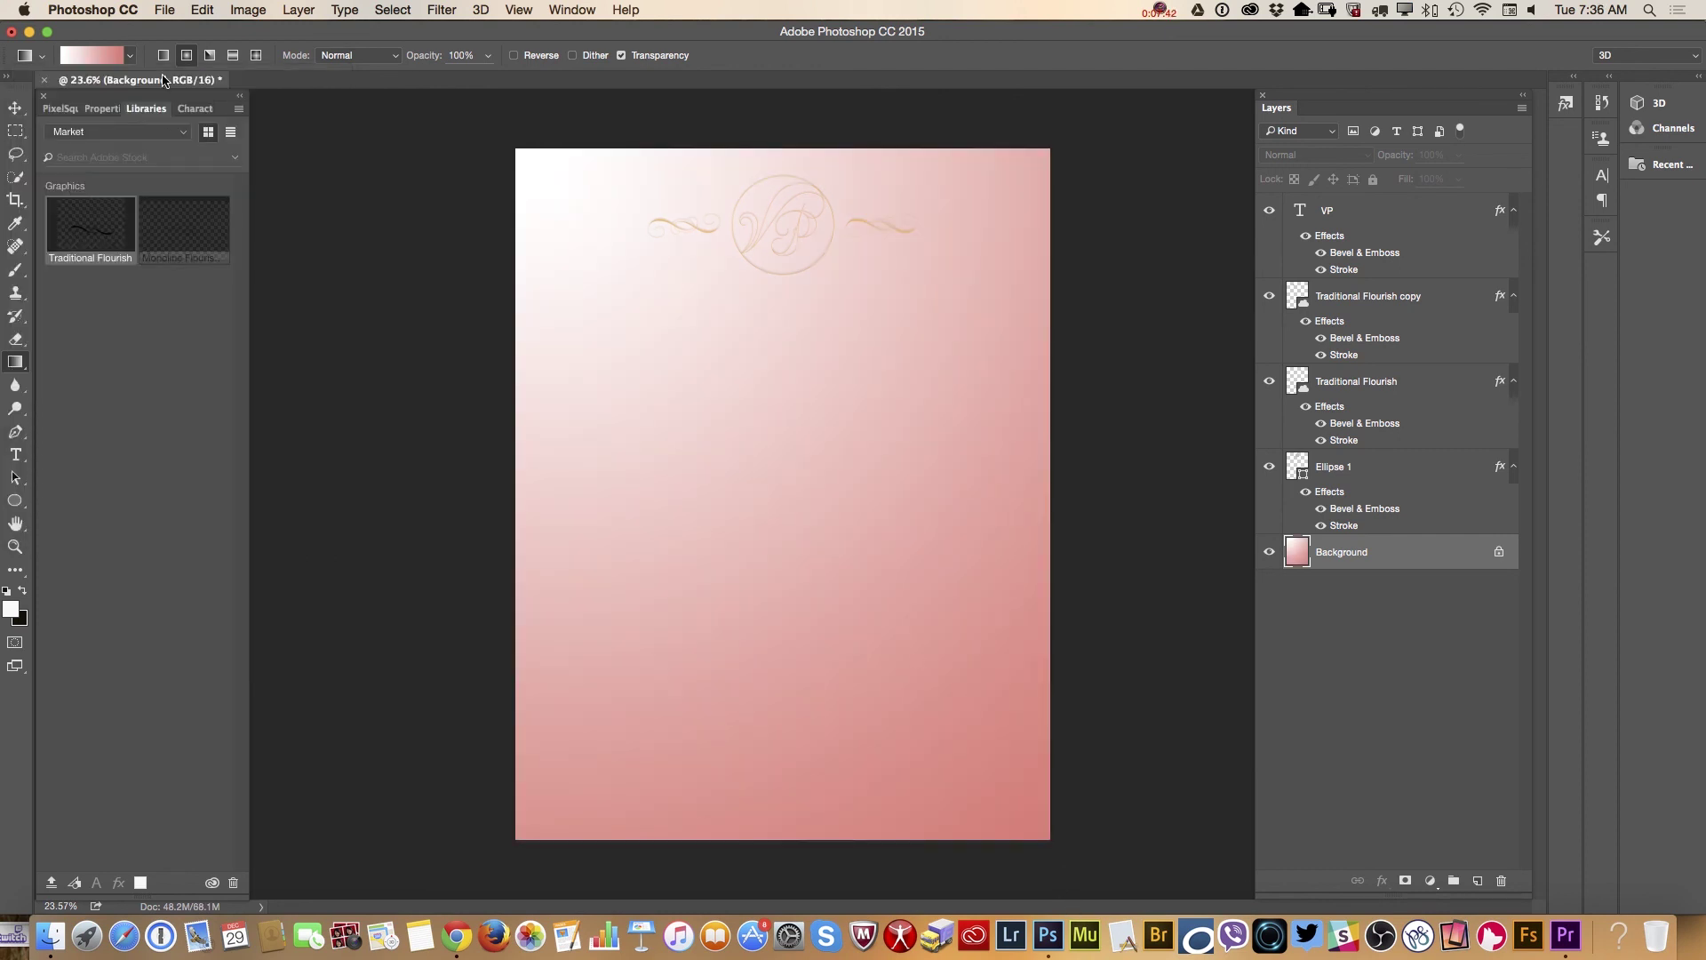
Undo the Background gradient with Step Backward and add a new empty Layer 1.
{"action": "left_click", "coordinate": [200, 11]}
{"action": "left_click", "coordinate": [222, 64]}
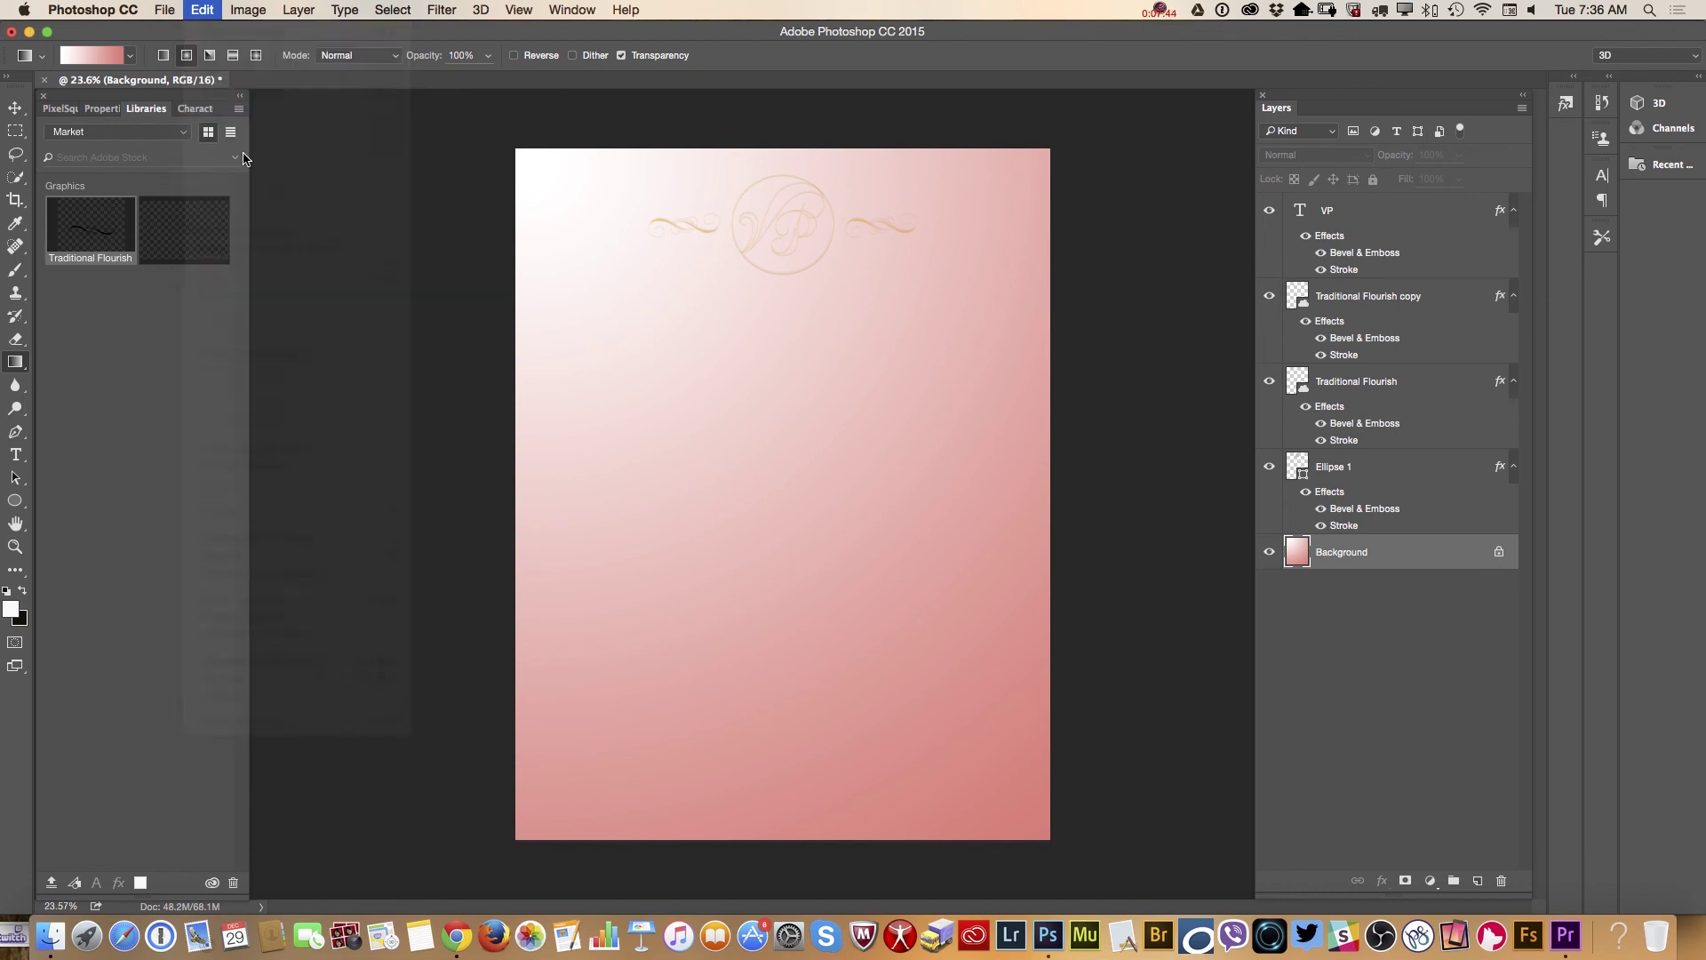
{"action": "left_click", "coordinate": [1478, 881]}
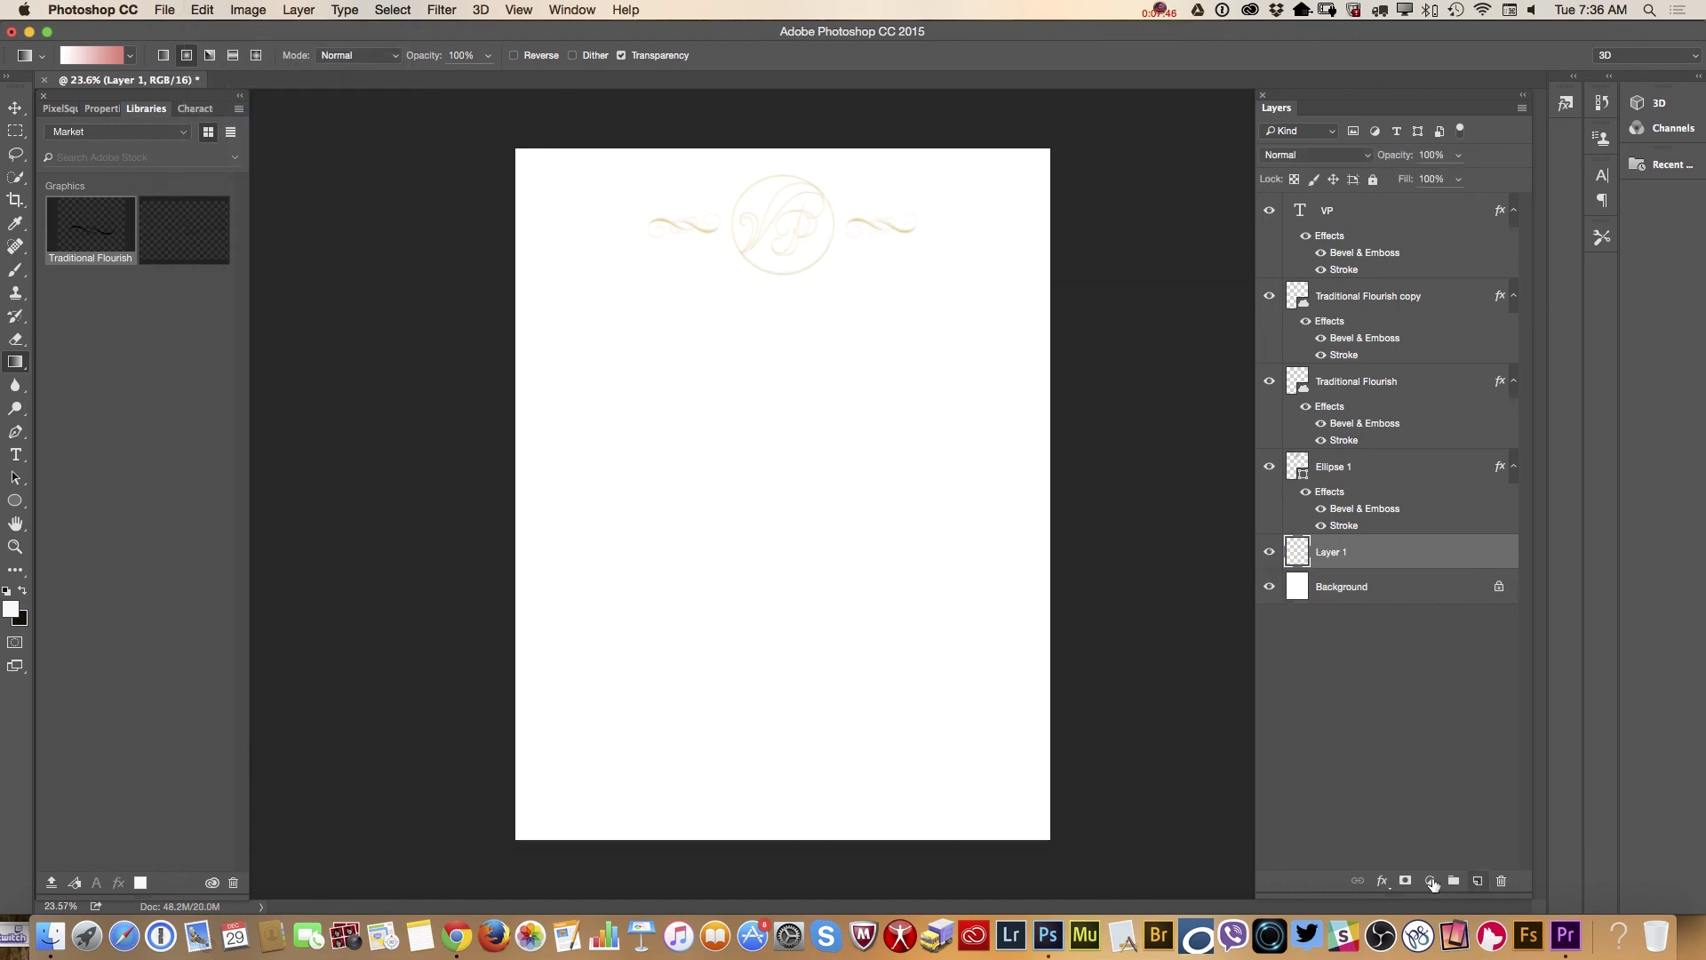
Fill Layer 1 with white using the Paint Bucket.
{"action": "right_click", "coordinate": [18, 364]}
{"action": "left_click", "coordinate": [82, 378]}
{"action": "left_click", "coordinate": [775, 435]}
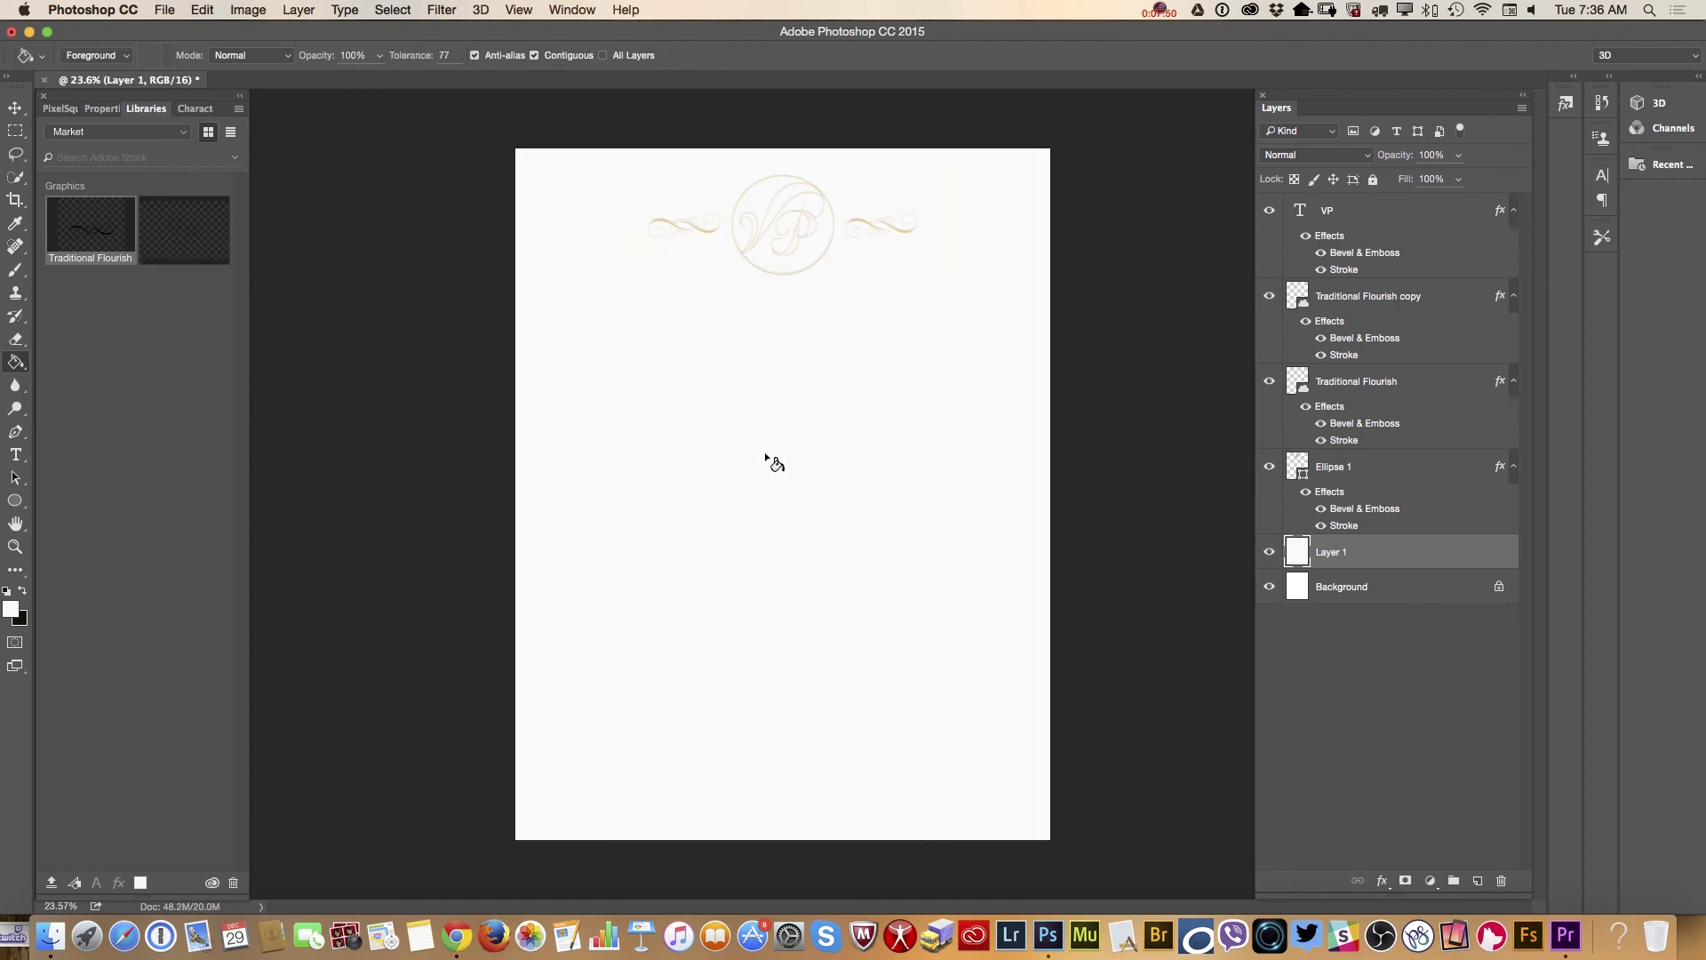
Draw a diagonal white-to-pink gradient on Layer 1 and lower its opacity to 10%.
{"action": "right_click", "coordinate": [16, 362]}
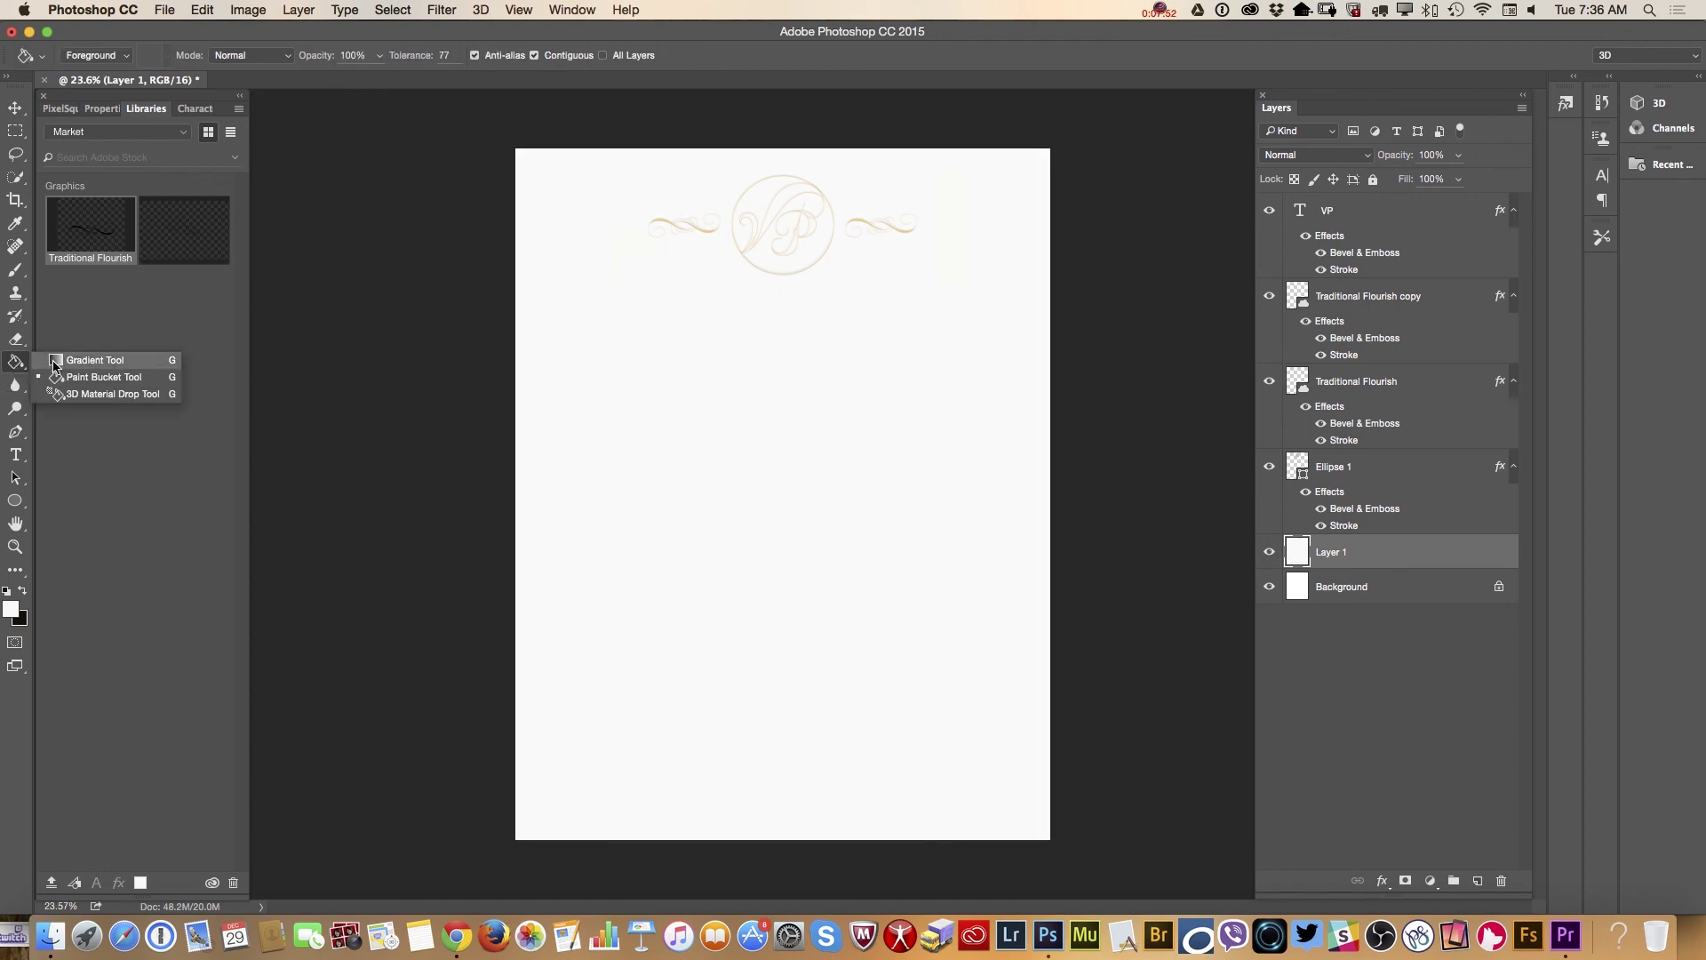
{"action": "left_click", "coordinate": [82, 361]}
{"action": "left_click_drag", "start_coordinate": [520, 155], "coordinate": [1022, 813]}
{"action": "left_click", "coordinate": [1457, 154]}
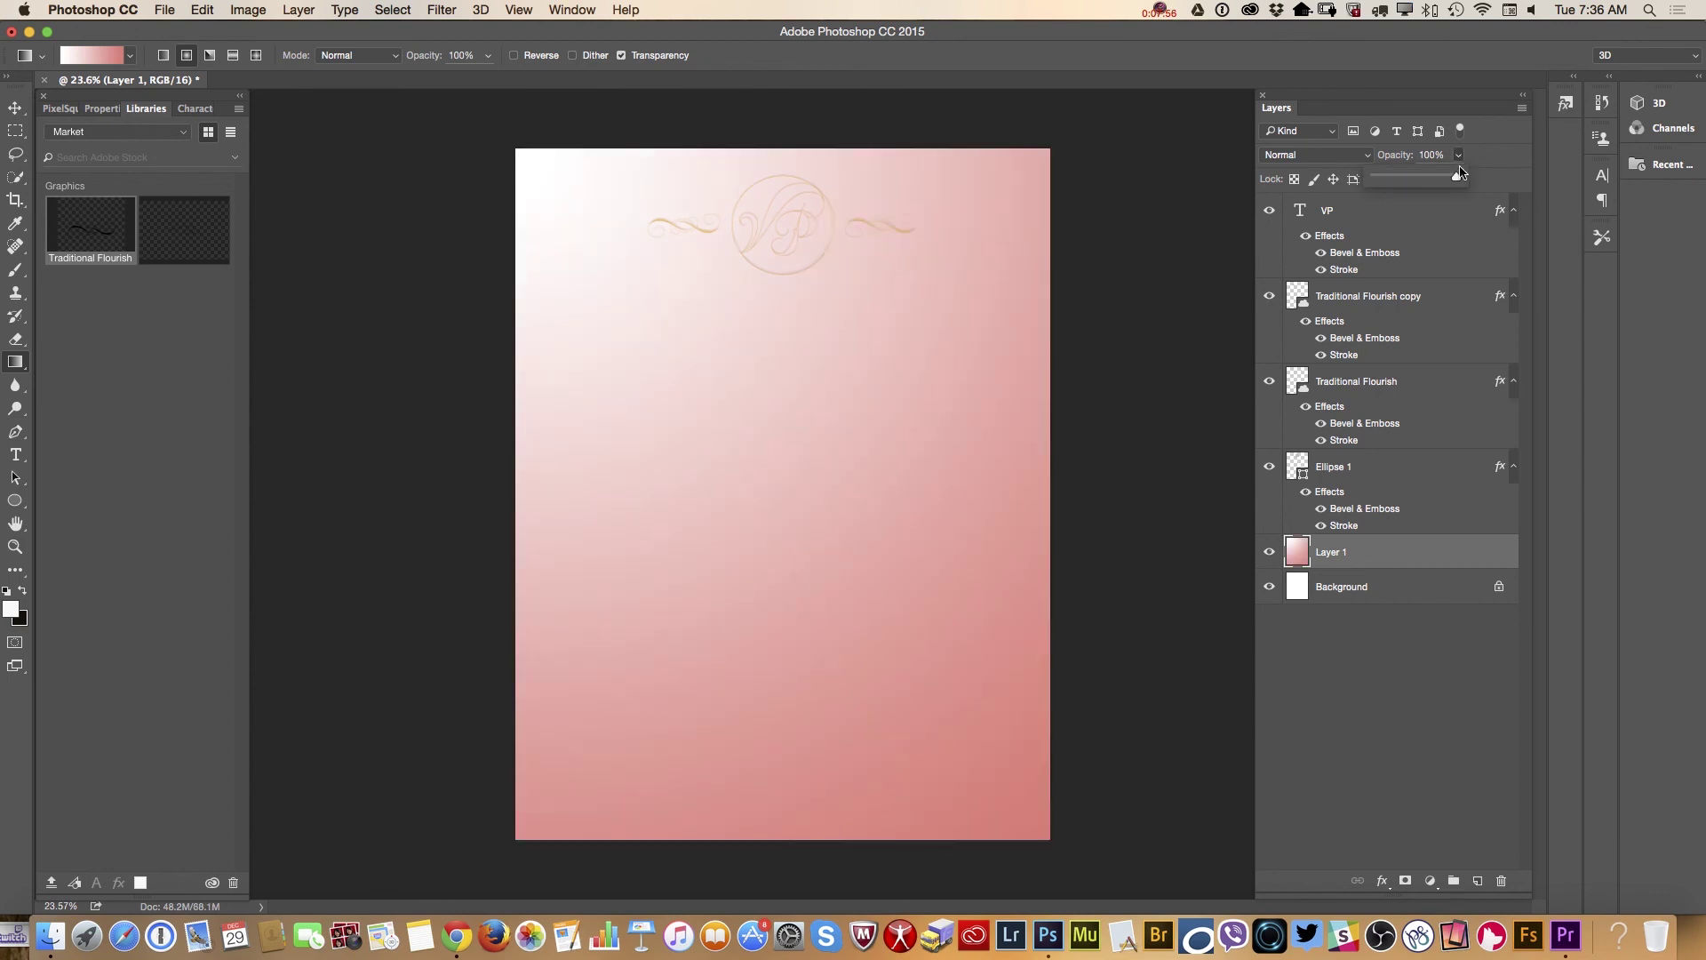
{"action": "left_click_drag", "start_coordinate": [1461, 175], "coordinate": [1382, 180]}
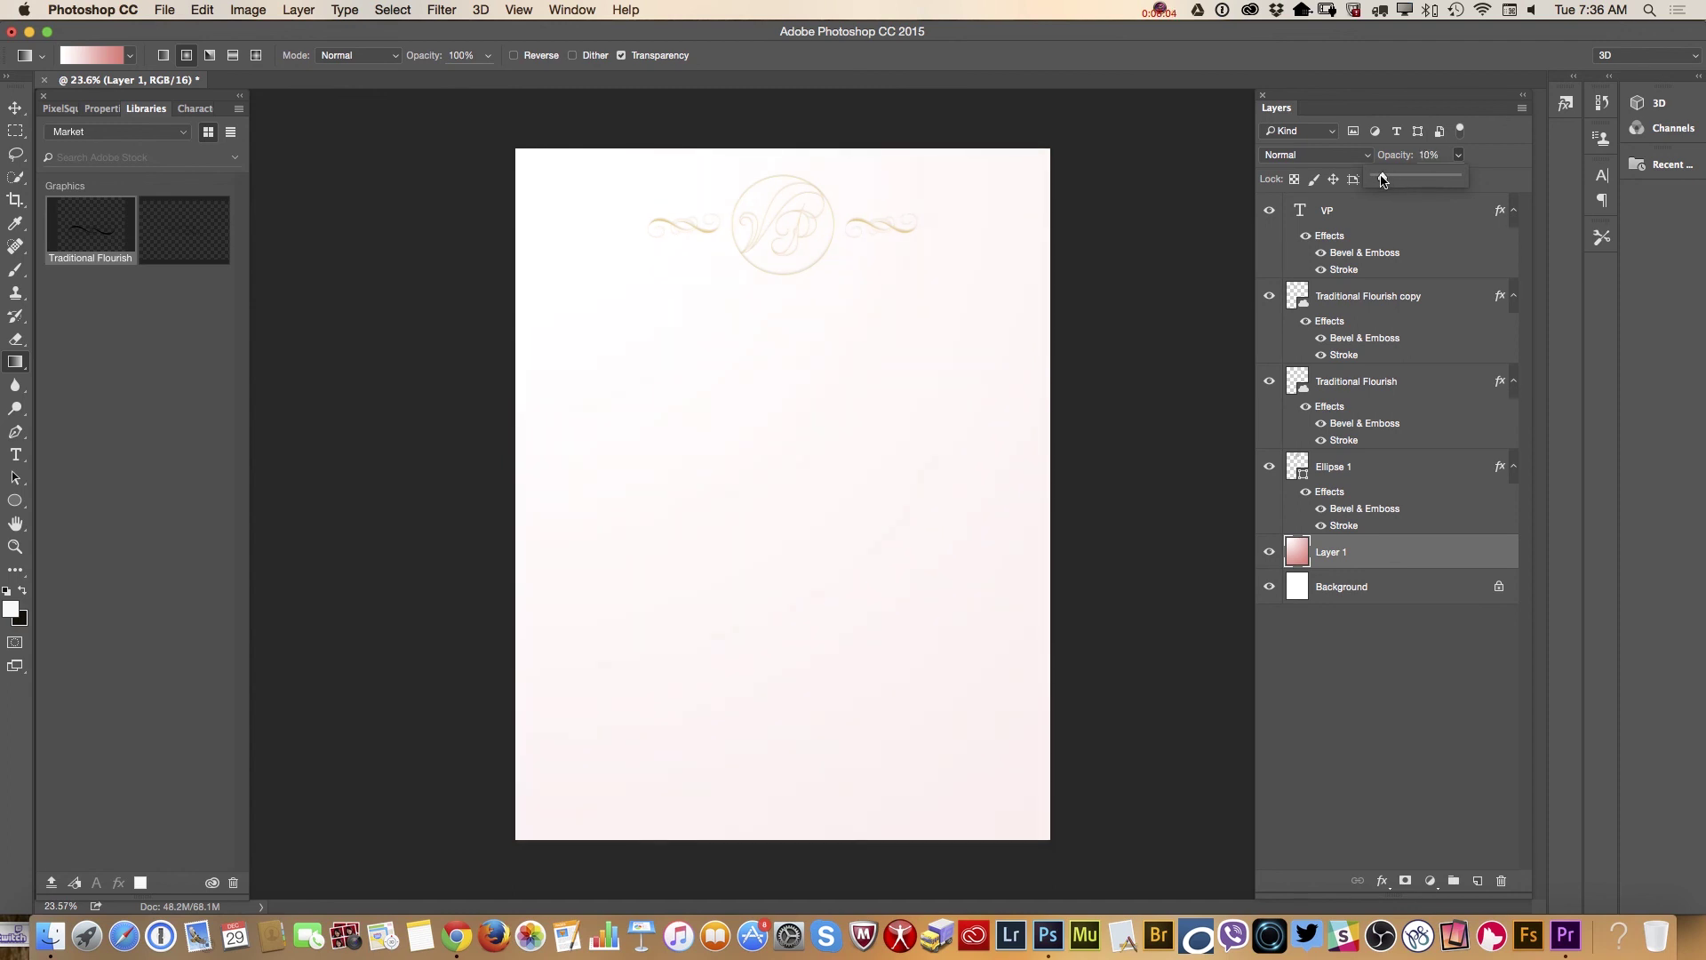